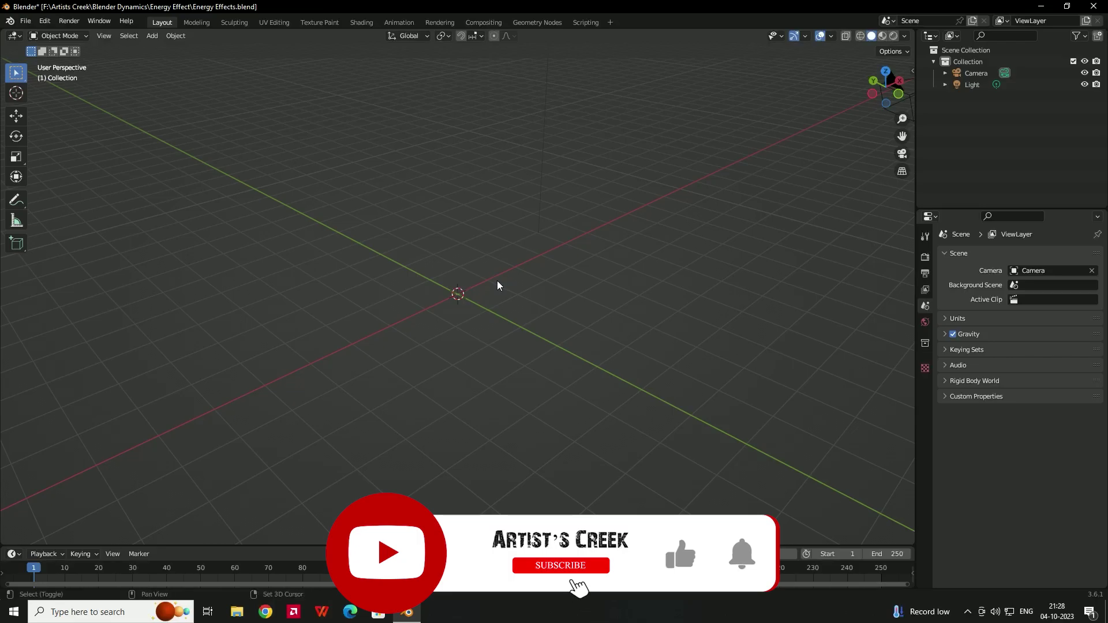
# Step: Add a UV sphere at the world origin and apply smooth shading to it
pyautogui.hotkey('shift', 'a')
pyautogui.moveTo(508, 281)
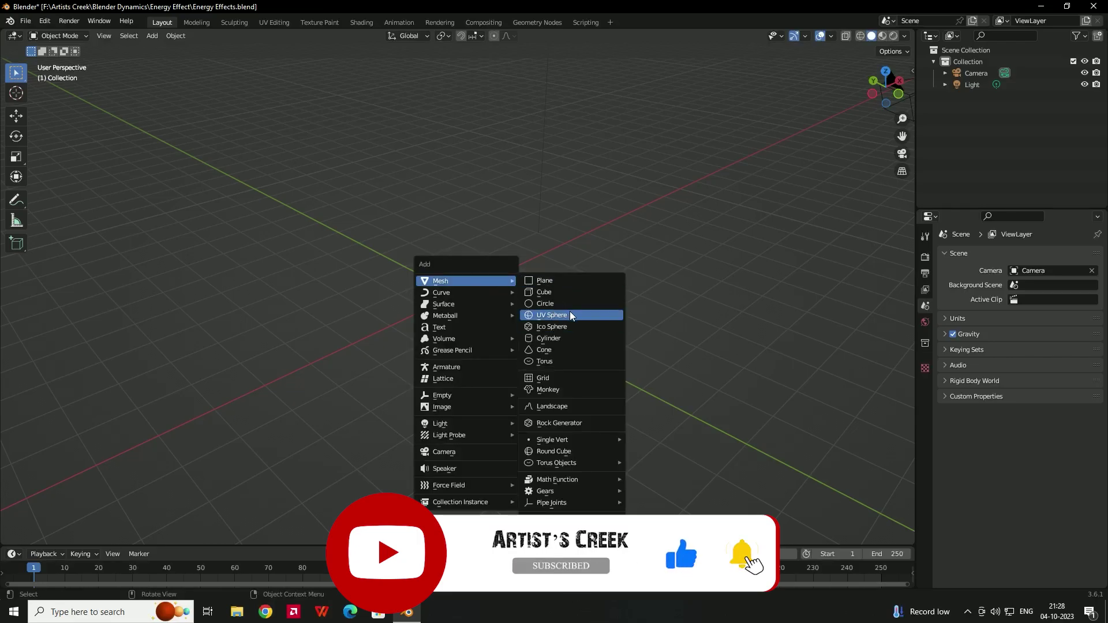
pyautogui.click(555, 316)
pyautogui.scroll(4, 487, 293)
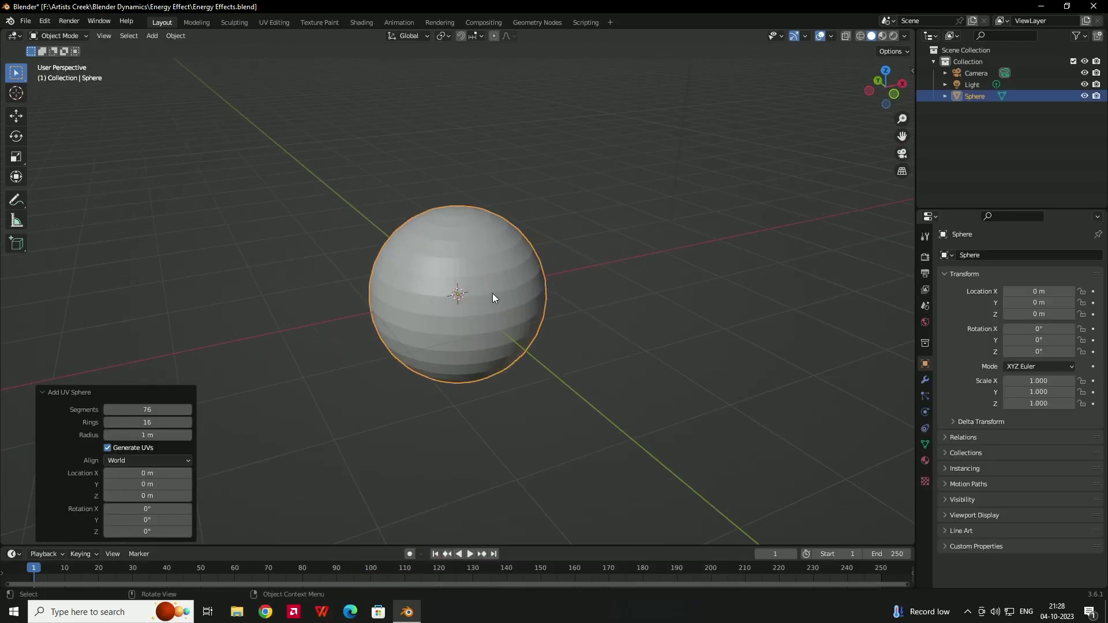
pyautogui.rightClick(486, 255)
pyautogui.click(498, 252)
pyautogui.moveTo(534, 233); pyautogui.dragTo(498, 254, button='middle')
# Step: Scale the sphere up uniformly to about 2.239
pyautogui.press('s')
pyautogui.click(537, 199)
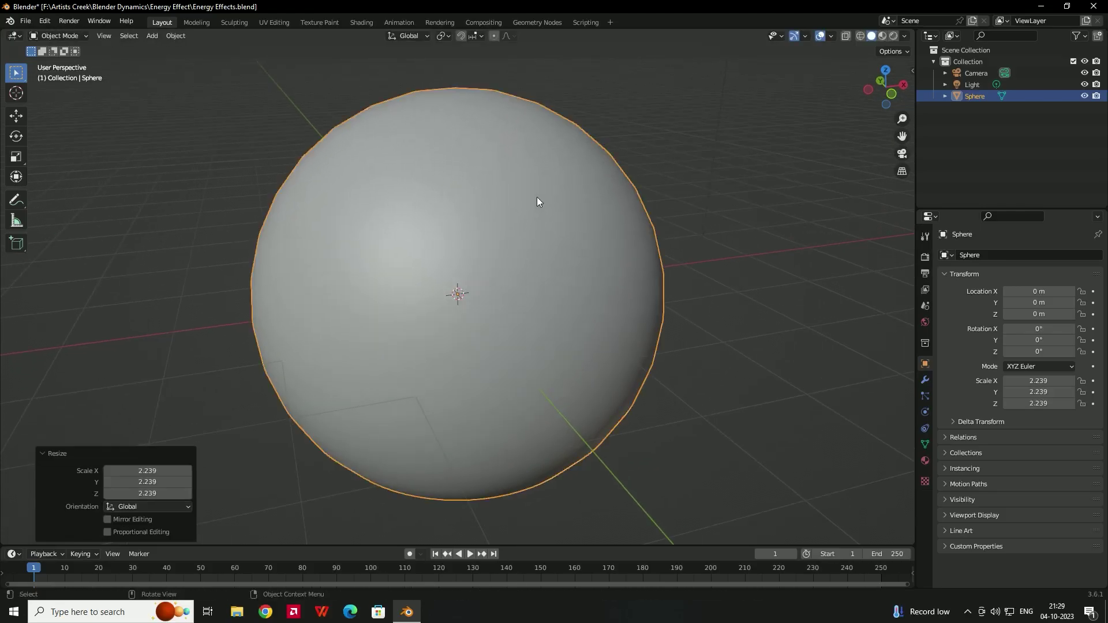
pyautogui.scroll(-5, 537, 199)
pyautogui.scroll(-1, 487, 234)
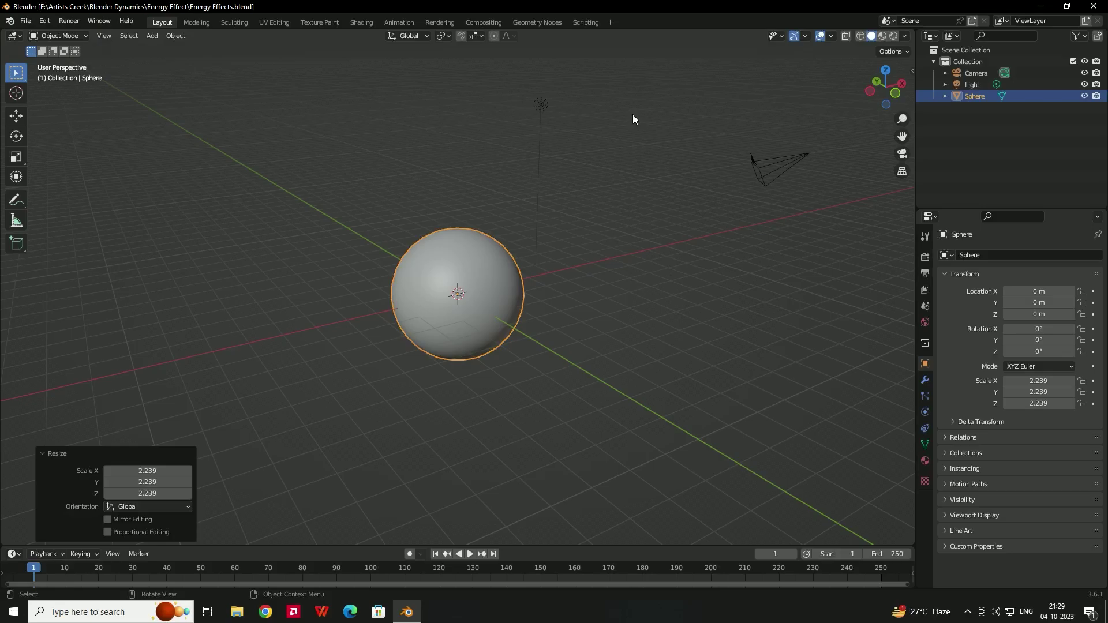
# Step: Split the 3D viewport, turn the new area into a Shader Editor and create a new material for the sphere
pyautogui.moveTo(911, 35); pyautogui.dragTo(600, 52)
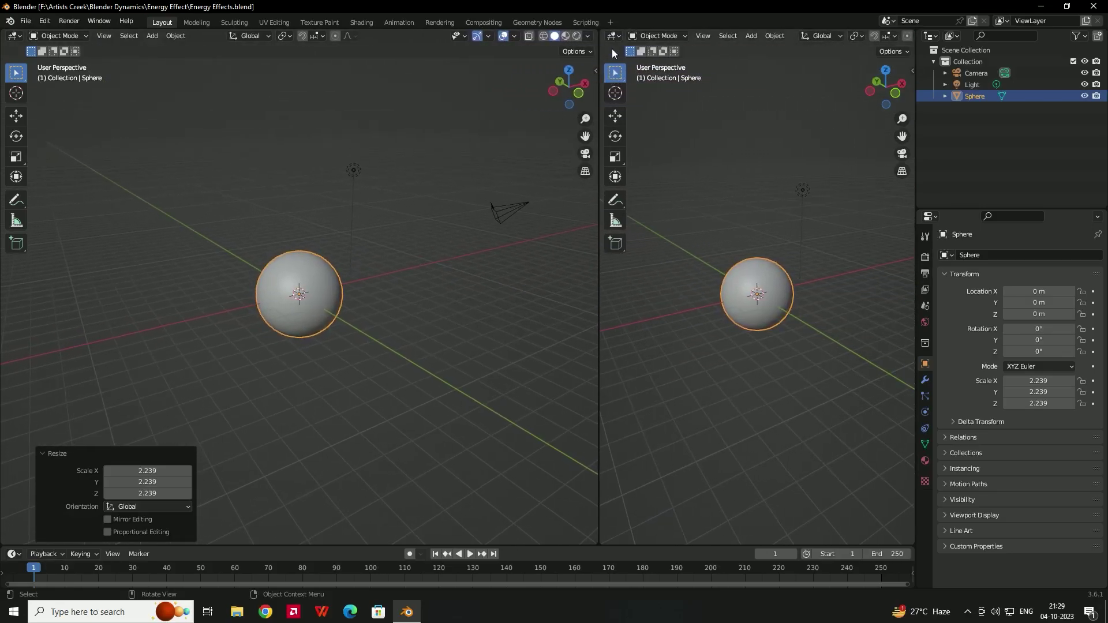
pyautogui.click(614, 37)
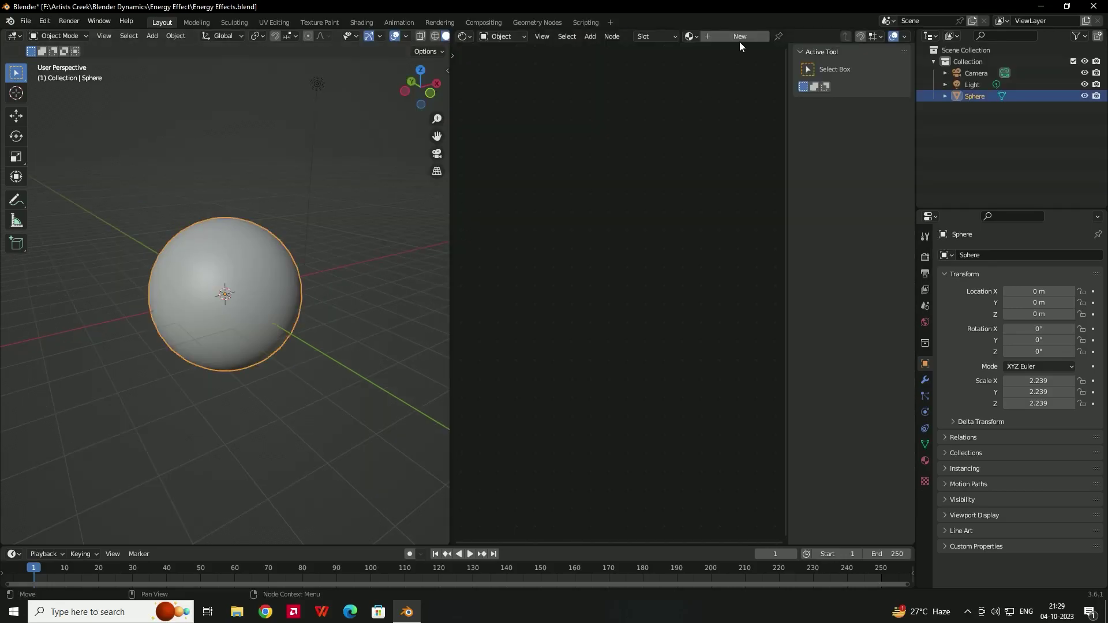
pyautogui.click(739, 37)
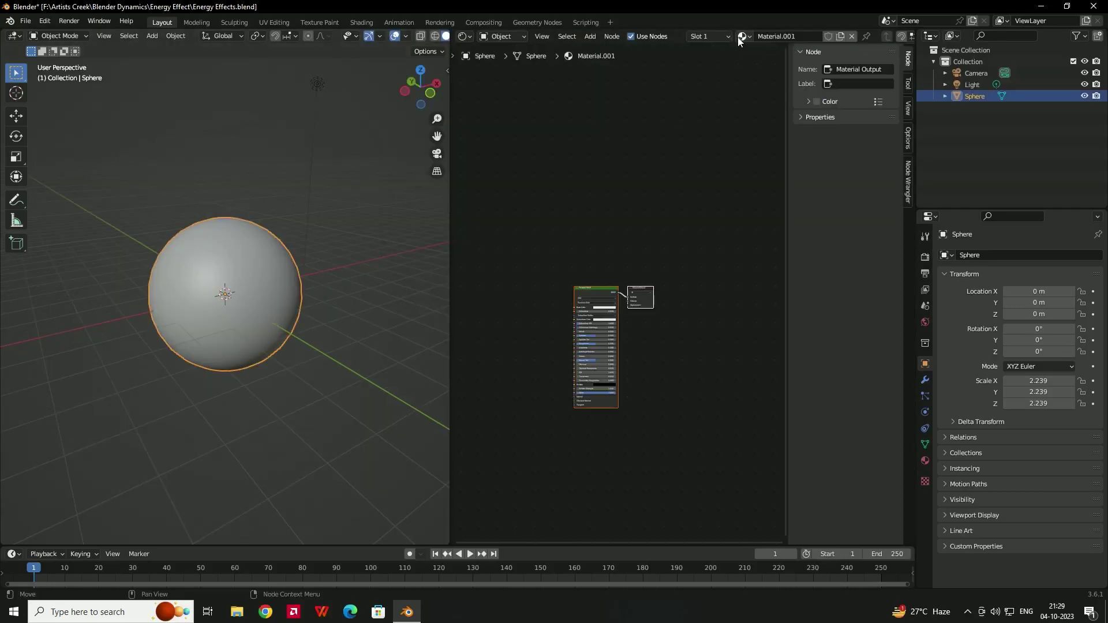
# Step: Delete the Principled BSDF node and add an Emission node and a Translucent BSDF node
pyautogui.scroll(3, 586, 290)
pyautogui.press('x')
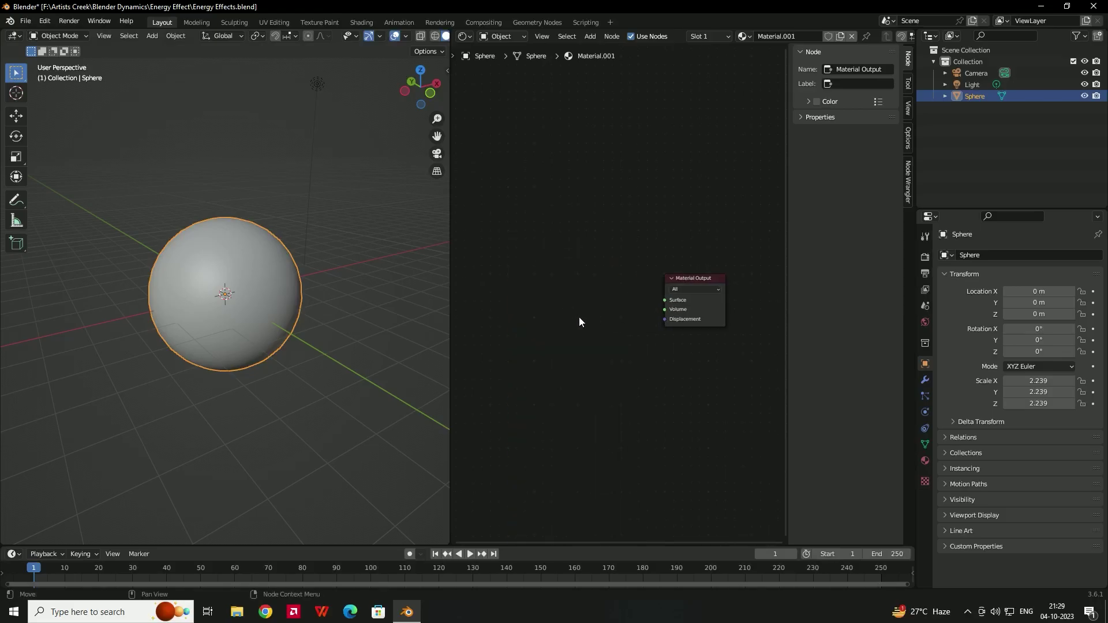
pyautogui.scroll(2, 568, 309)
pyautogui.hotkey('shift', 'a')
pyautogui.click(564, 307)
pyautogui.hotkey('shift', 'a')
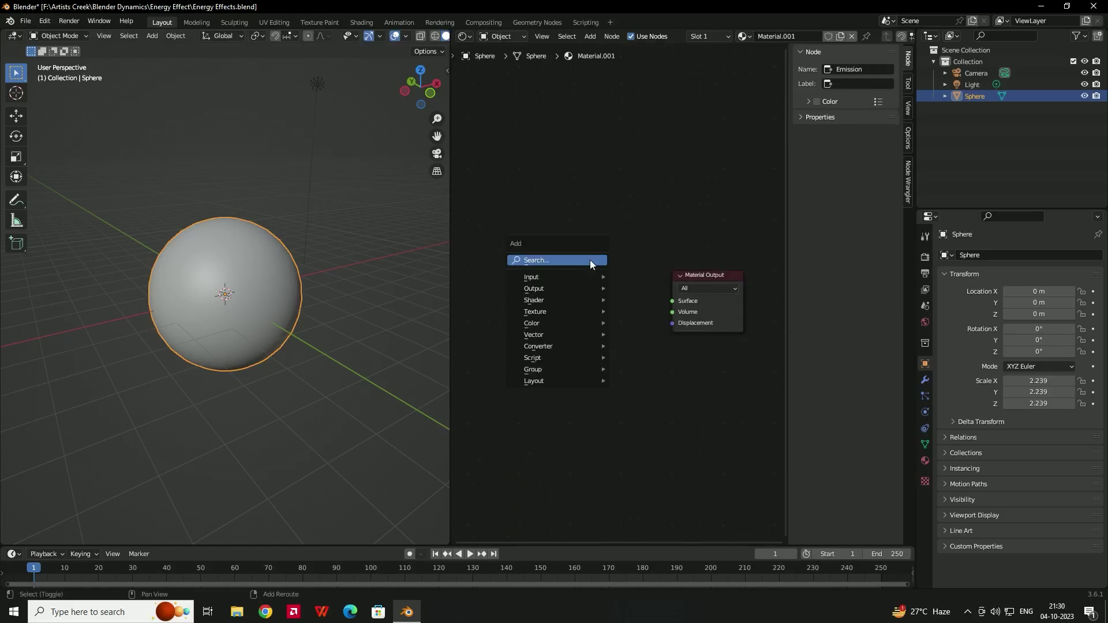
pyautogui.click(580, 260)
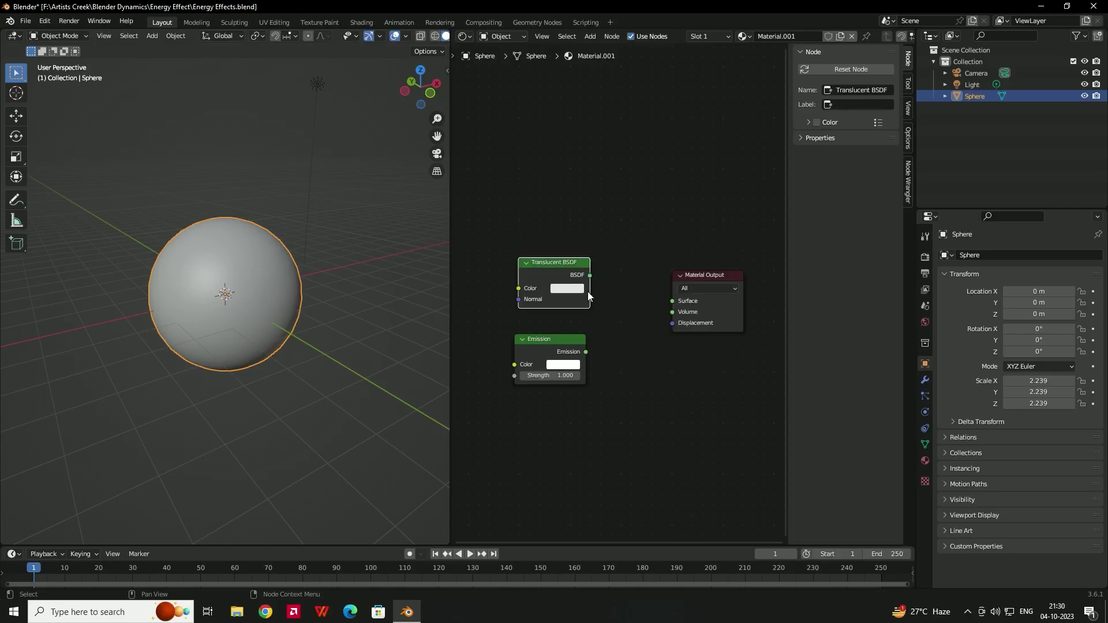
# Step: Add a Mix Shader node before the Material Output and feed Translucent BSDF and Emission into its first and second Shader inputs
pyautogui.moveTo(707, 278); pyautogui.dragTo(743, 284)
pyautogui.click(662, 305)
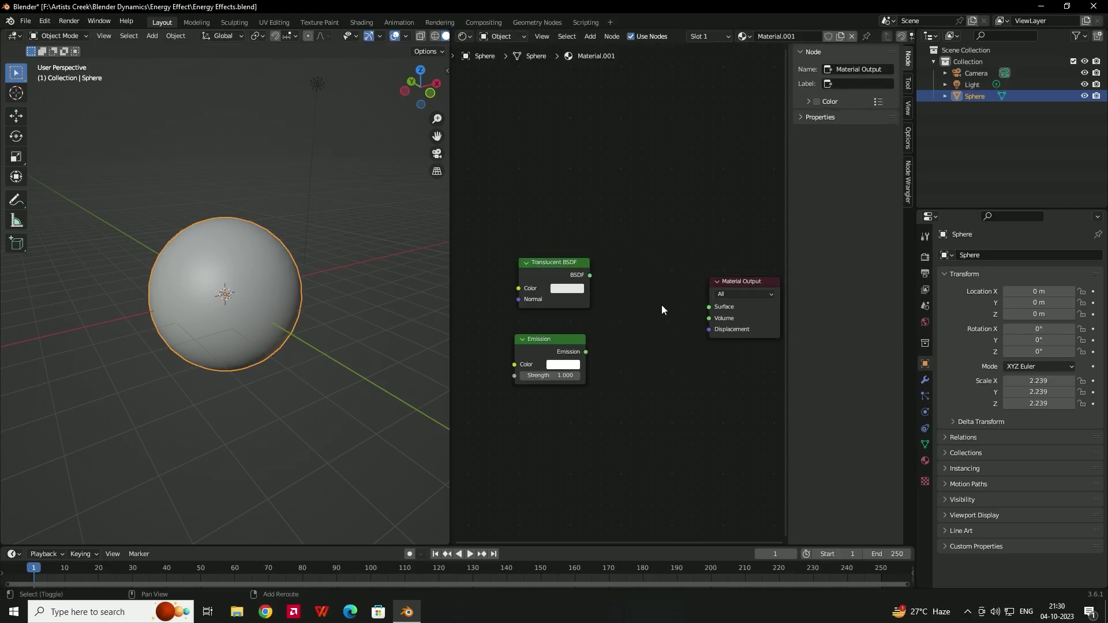
pyautogui.hotkey('shift', 'a')
pyautogui.click(662, 305)
pyautogui.write('mix')
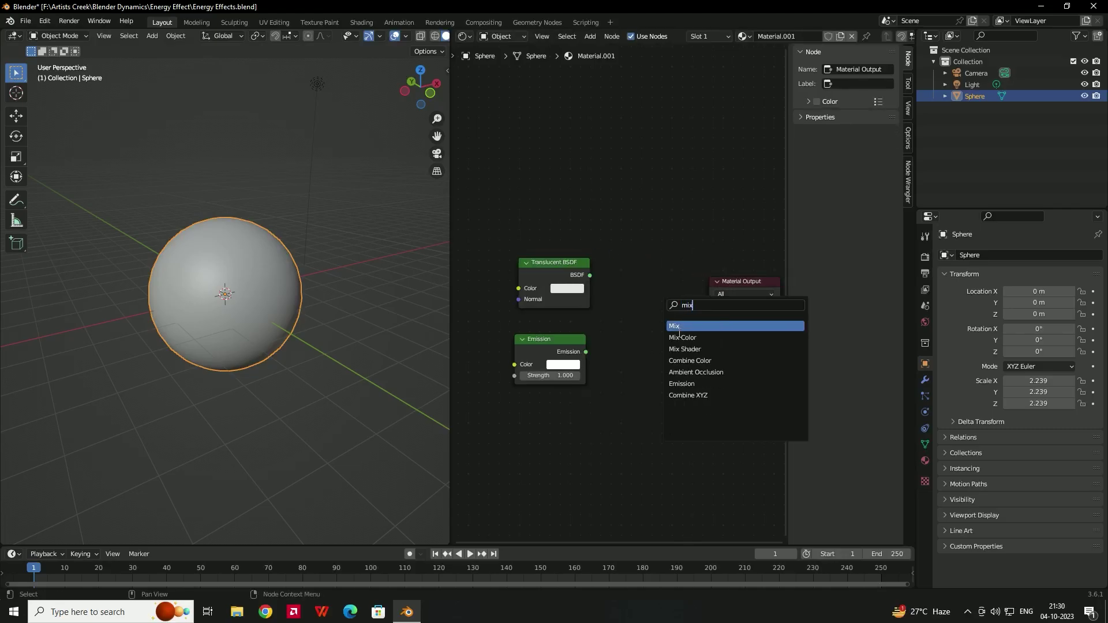
pyautogui.click(714, 349)
pyautogui.click(678, 339)
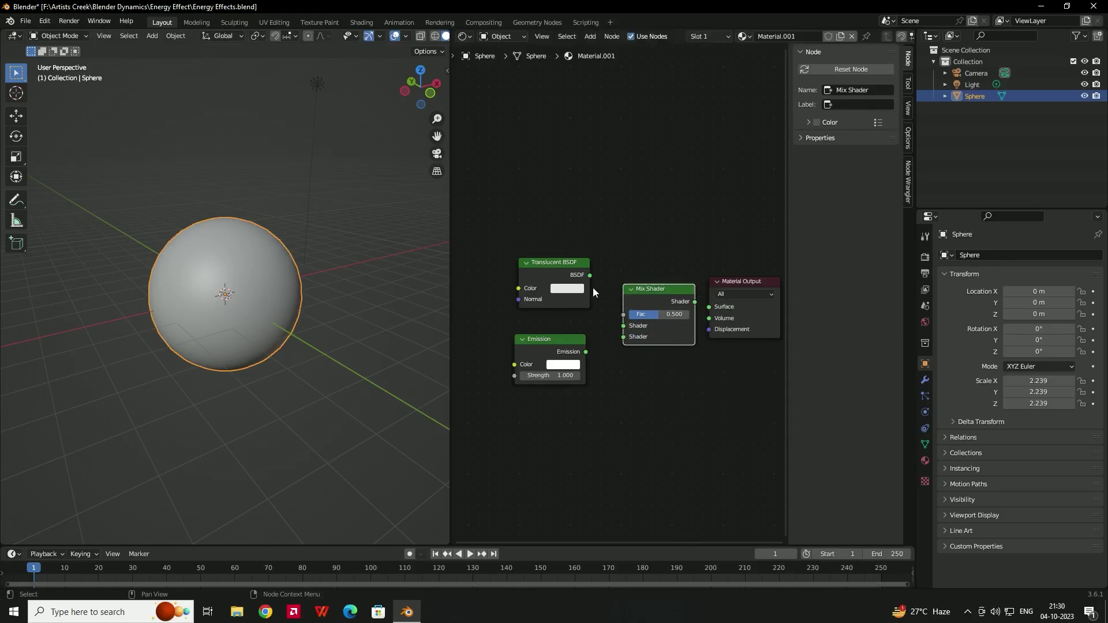
pyautogui.moveTo(590, 276); pyautogui.dragTo(625, 340)
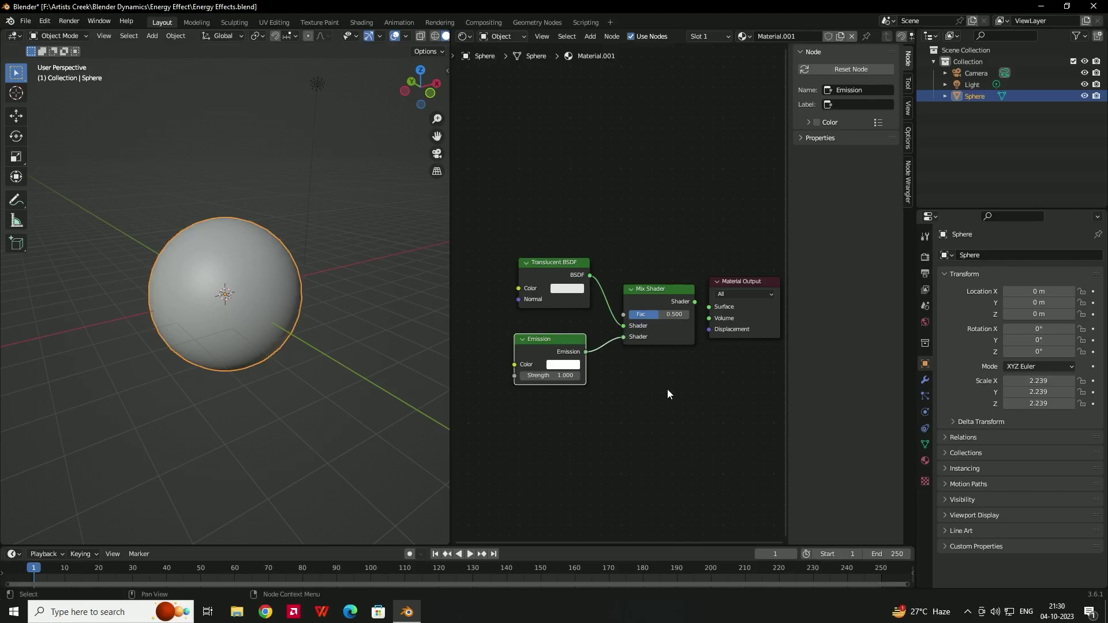
pyautogui.click(667, 389)
# Step: Add a Voronoi Texture node ahead of the shader nodes and place a duplicate of it below
pyautogui.moveTo(668, 389); pyautogui.dragTo(750, 390, button='middle')
pyautogui.moveTo(578, 334); pyautogui.dragTo(583, 335, button='middle')
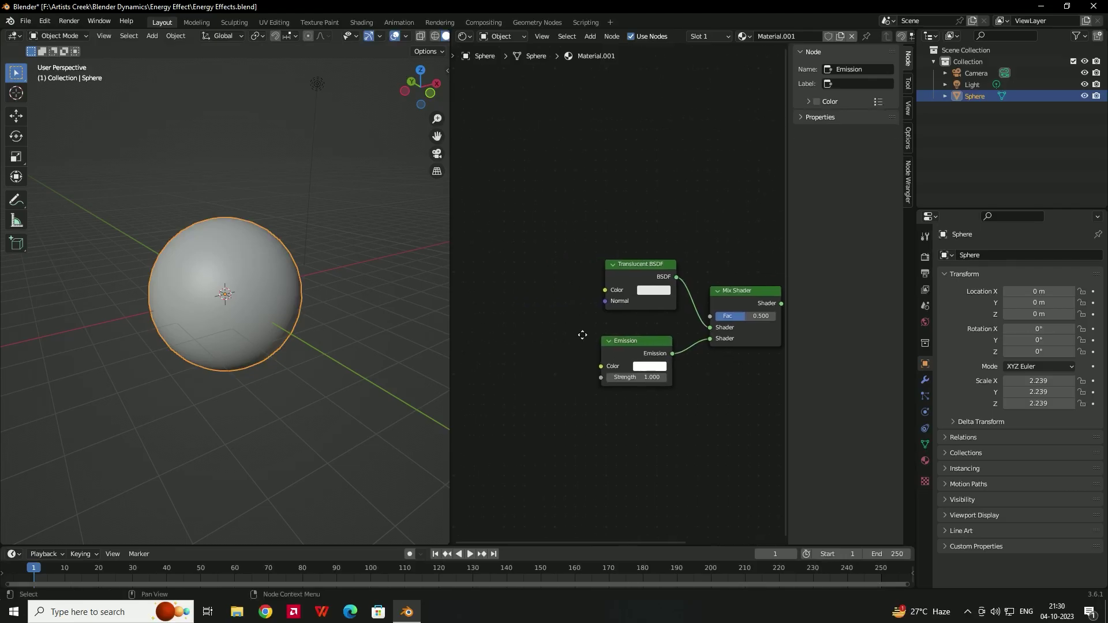
pyautogui.hotkey('shift', 'a')
pyautogui.click(521, 298)
pyautogui.write('v')
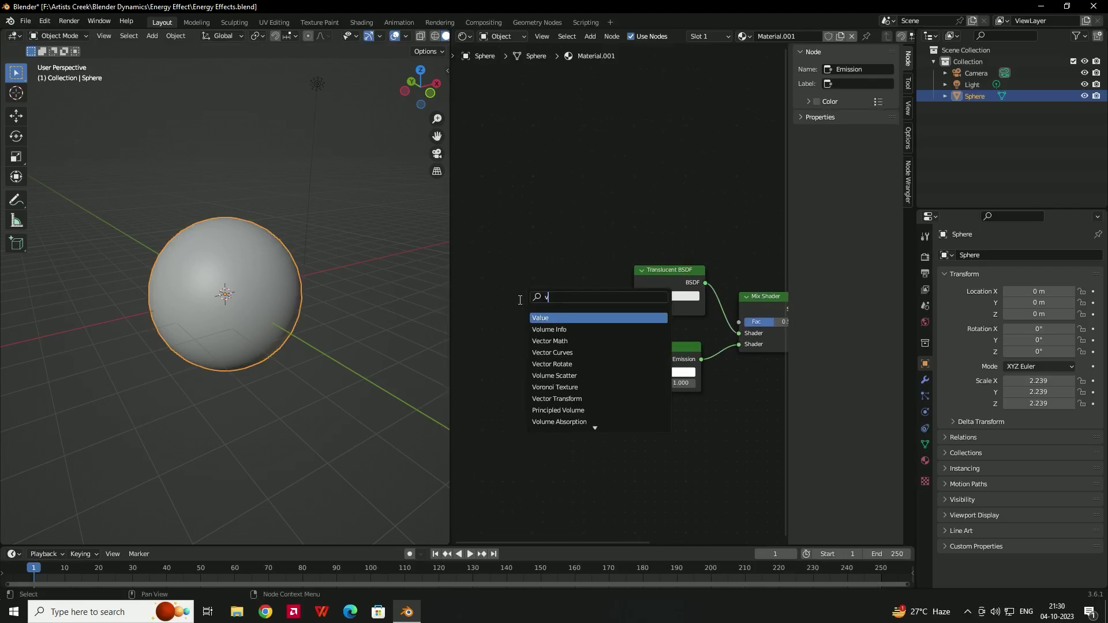
pyautogui.write('oronoi')
pyautogui.press('Return')
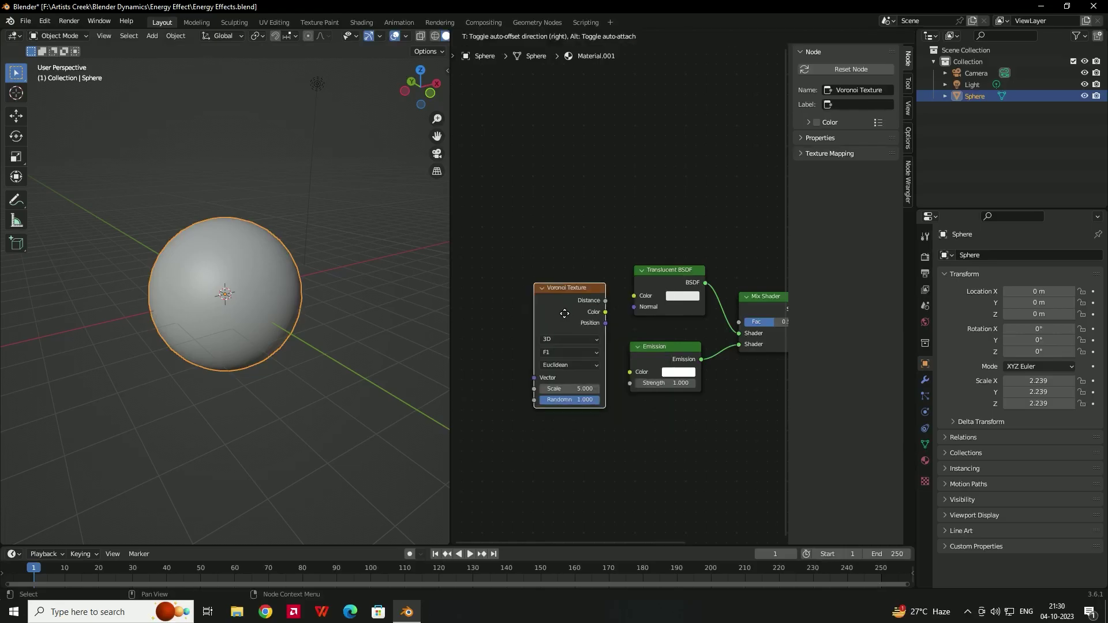
pyautogui.click(519, 271)
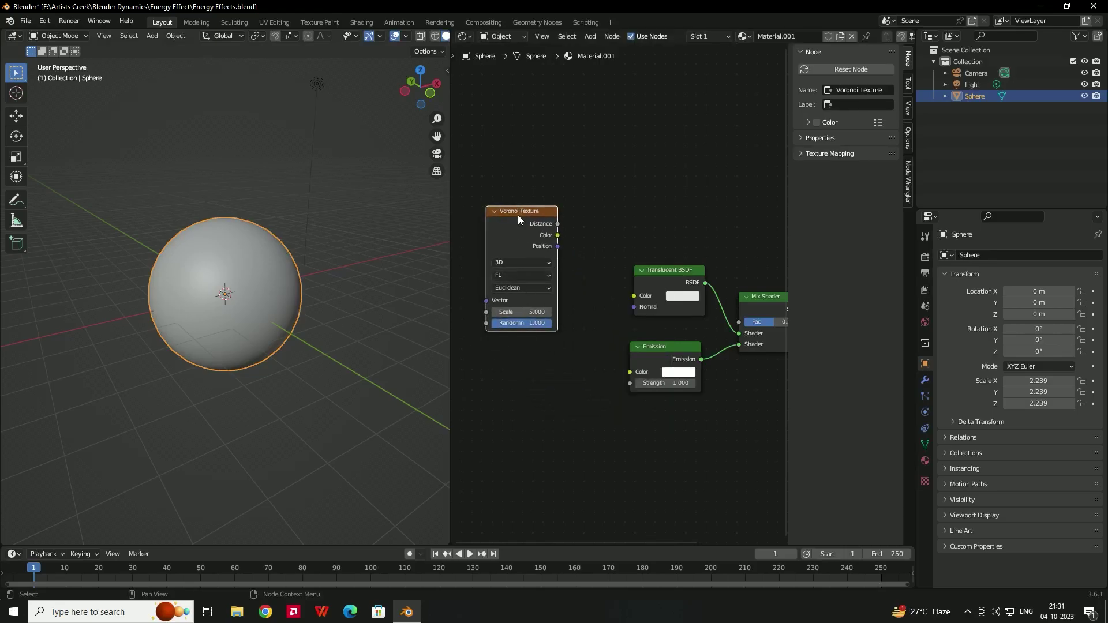
pyautogui.hotkey('shift', 'd')
pyautogui.click(521, 364)
# Step: Set both Voronoi textures to 4D and the lower one's feature output to Smooth F1
pyautogui.click(516, 263)
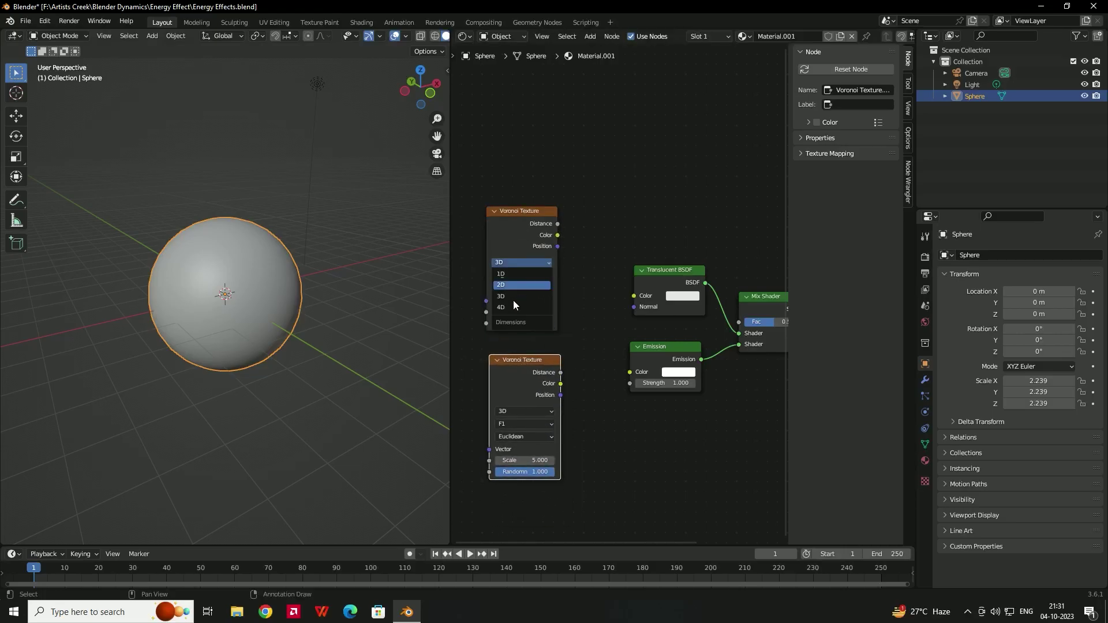
pyautogui.click(513, 307)
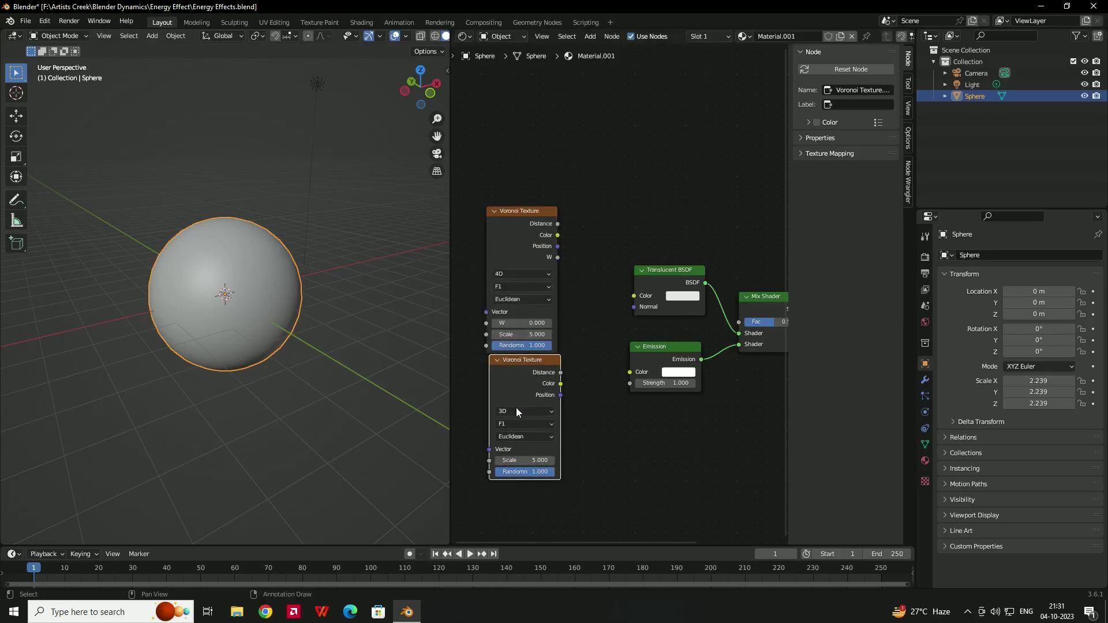
pyautogui.click(516, 411)
pyautogui.click(514, 455)
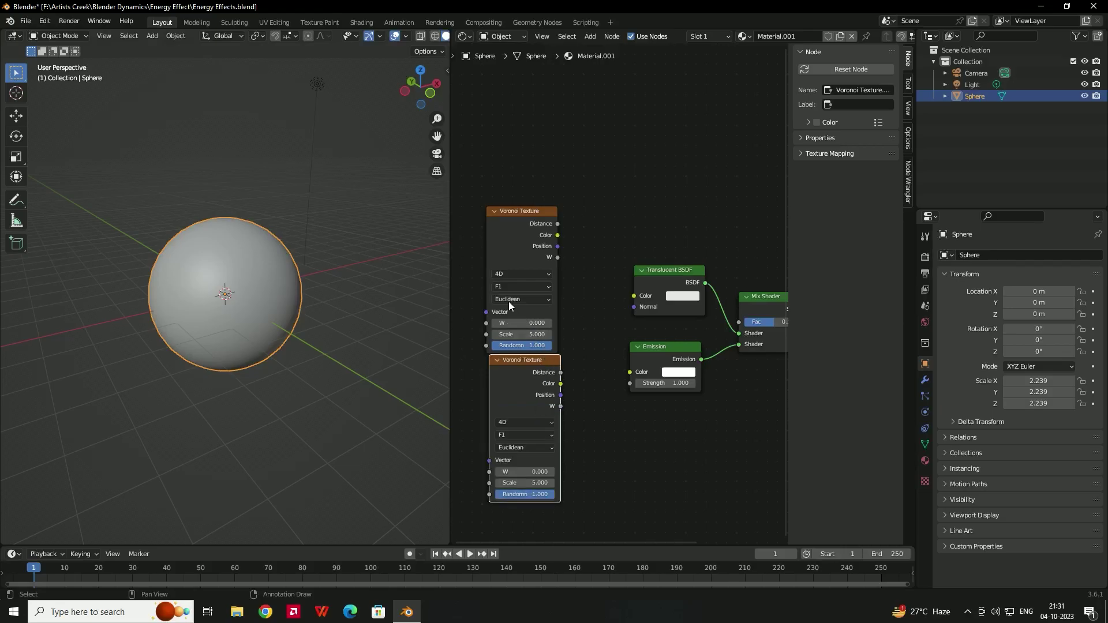
pyautogui.click(515, 433)
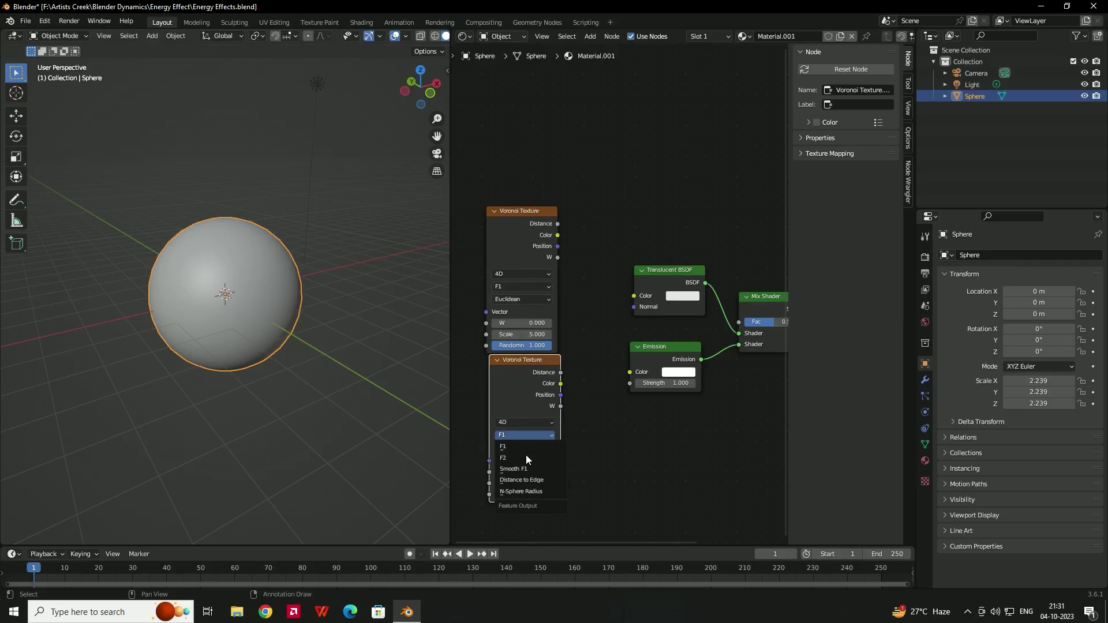
pyautogui.click(521, 470)
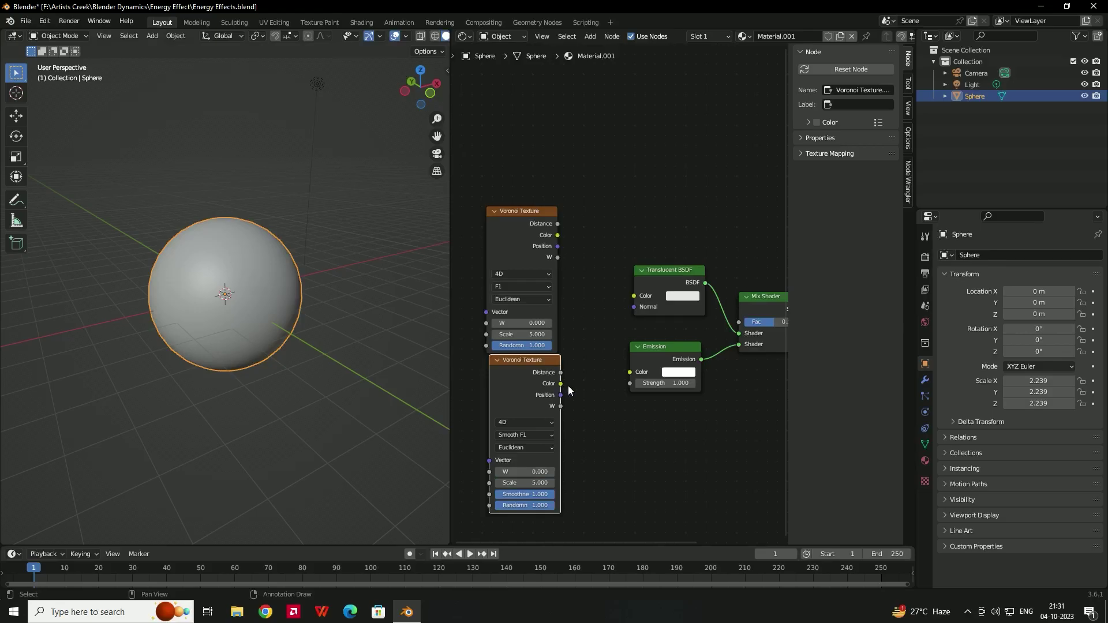
# Step: Combine the Distance outputs of the upper and lower Voronoi textures in a Math node set to Subtract
pyautogui.moveTo(587, 335); pyautogui.dragTo(641, 335, button='middle')
pyautogui.moveTo(521, 184); pyautogui.dragTo(635, 514)
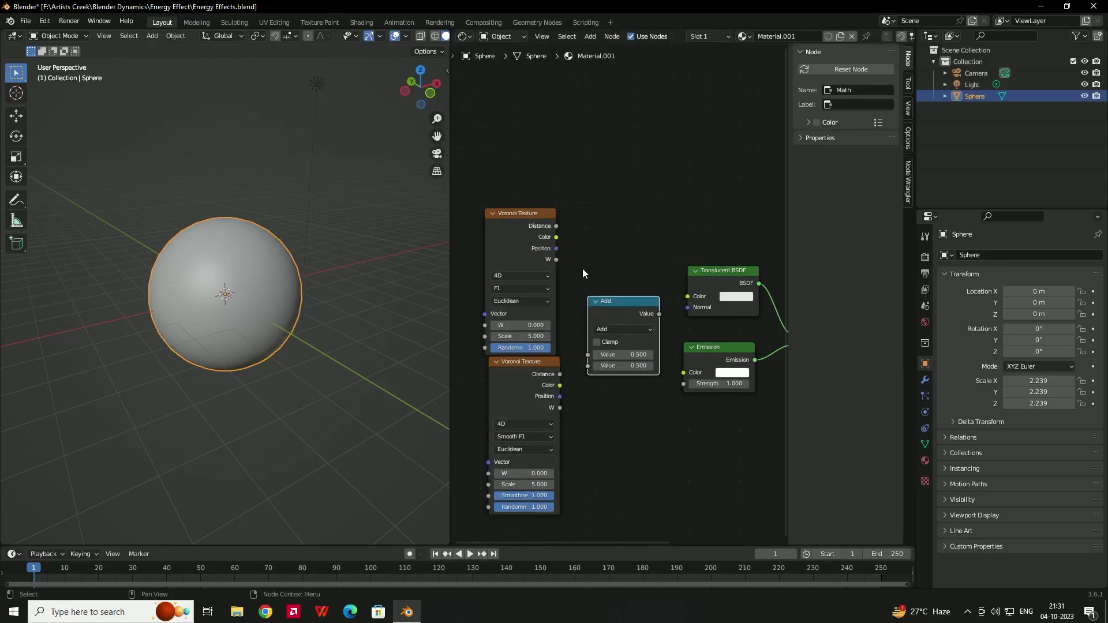
pyautogui.scroll(1, 583, 273)
pyautogui.moveTo(552, 221); pyautogui.dragTo(585, 371)
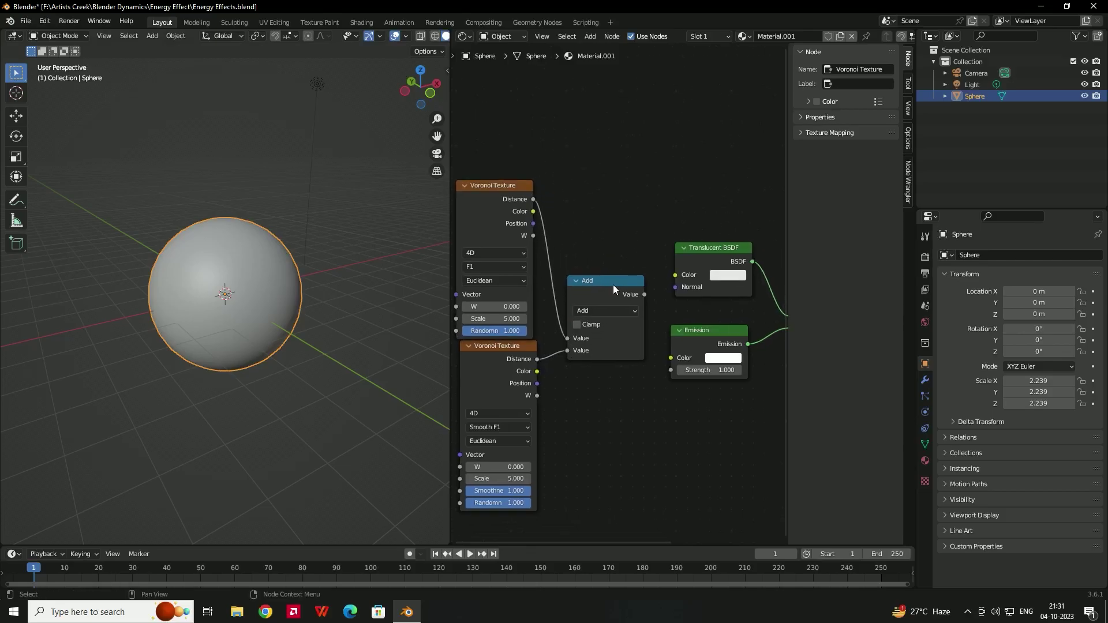
pyautogui.click(612, 320)
pyautogui.click(607, 312)
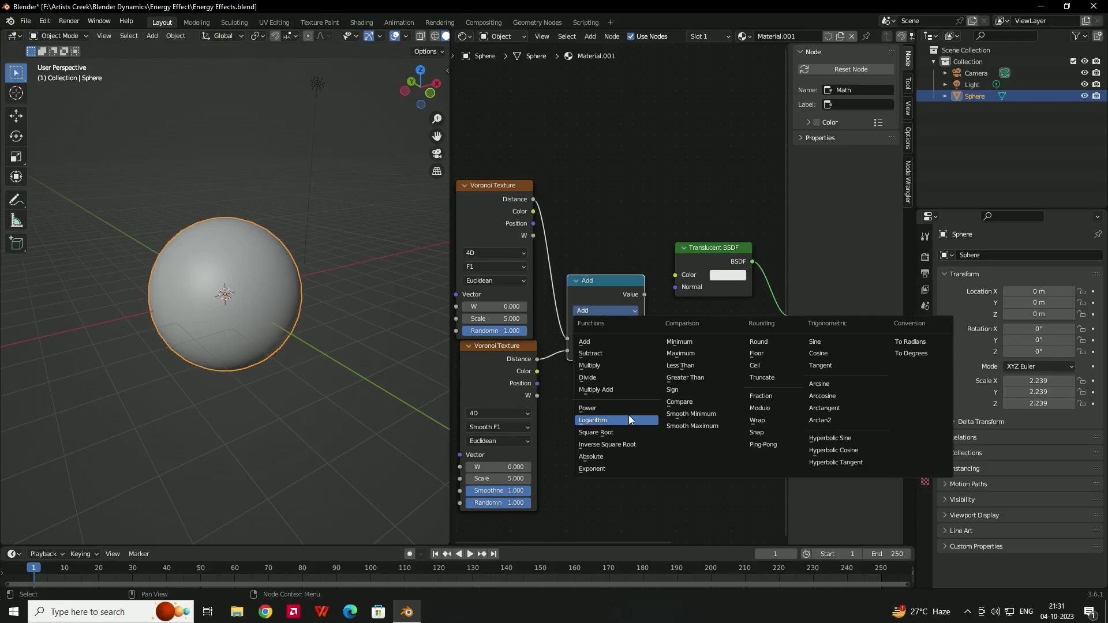
pyautogui.click(609, 352)
# Step: Widen the 3D viewport, switch it to Rendered shading and preview the Subtract node's output on the sphere
pyautogui.moveTo(451, 78); pyautogui.dragTo(498, 75)
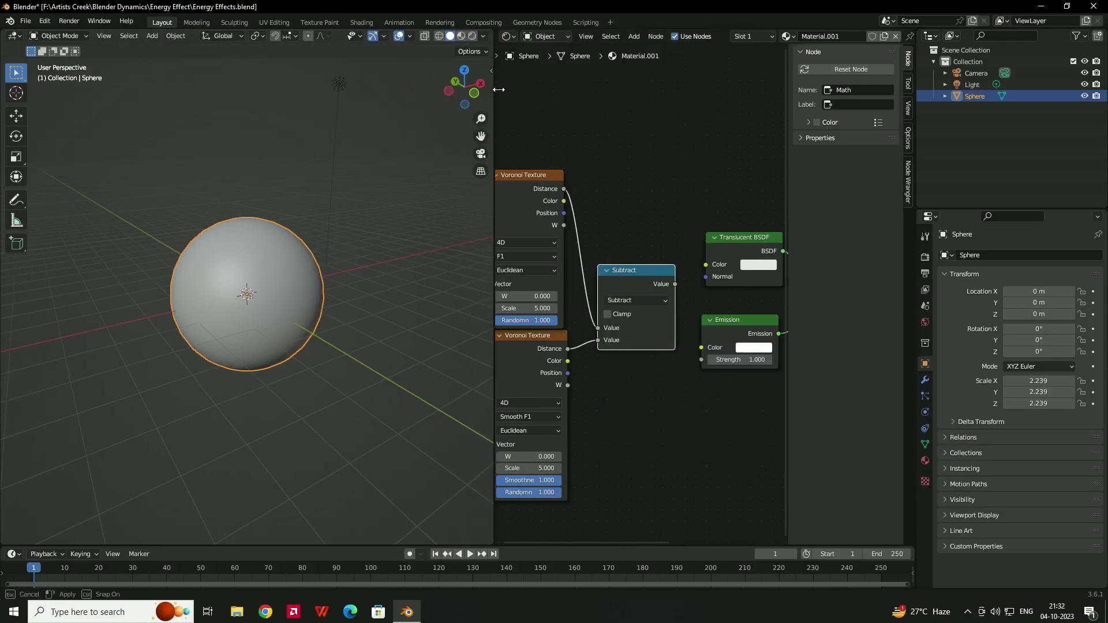
pyautogui.click(476, 36)
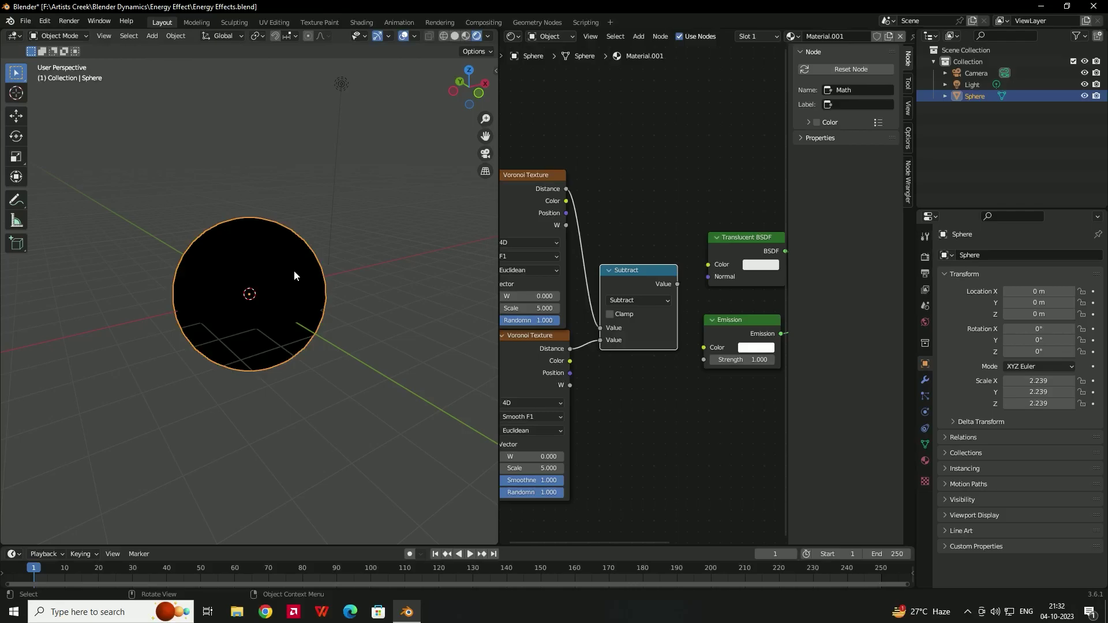
pyautogui.moveTo(293, 270); pyautogui.dragTo(277, 292, button='middle')
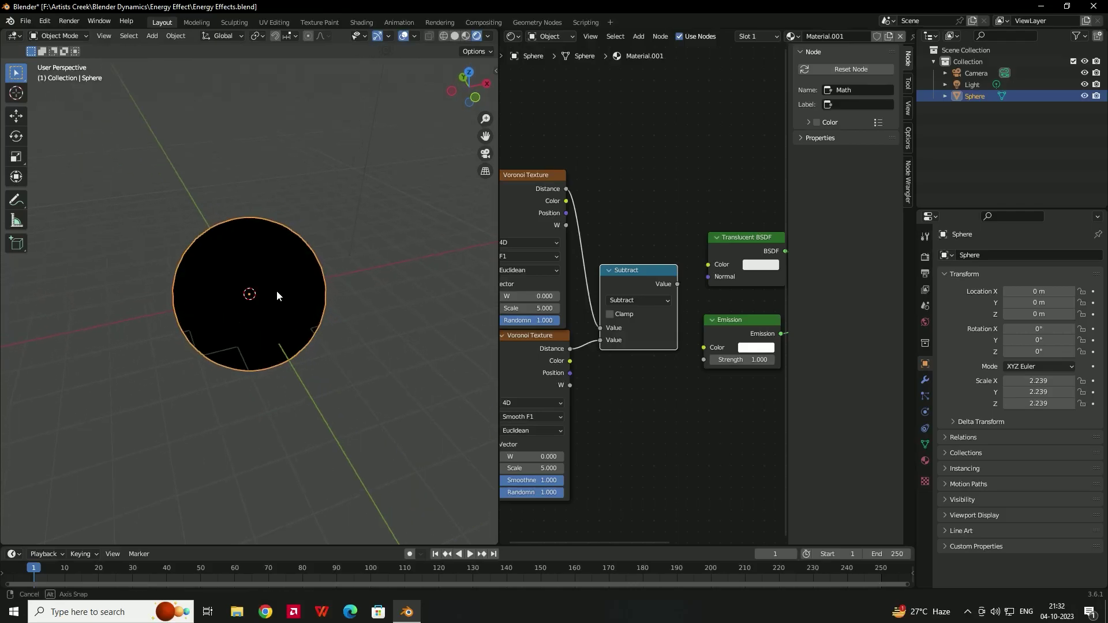
pyautogui.click(635, 274)
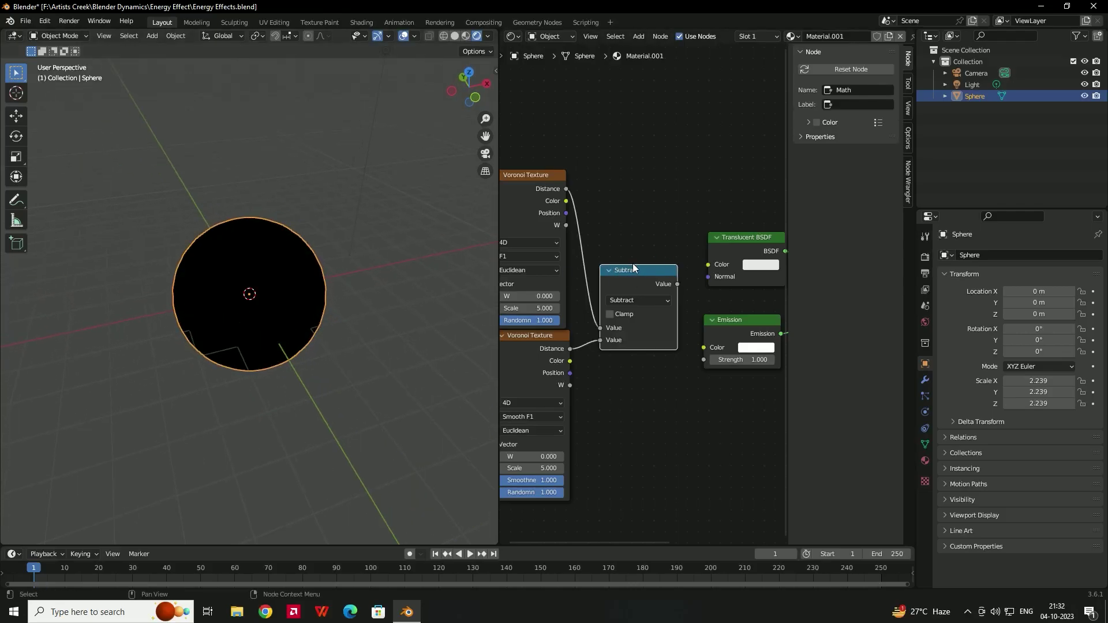
pyautogui.keyDown('ctrl'); pyautogui.keyDown('shift'); pyautogui.click(636, 271); pyautogui.keyUp('shift'); pyautogui.keyUp('ctrl')
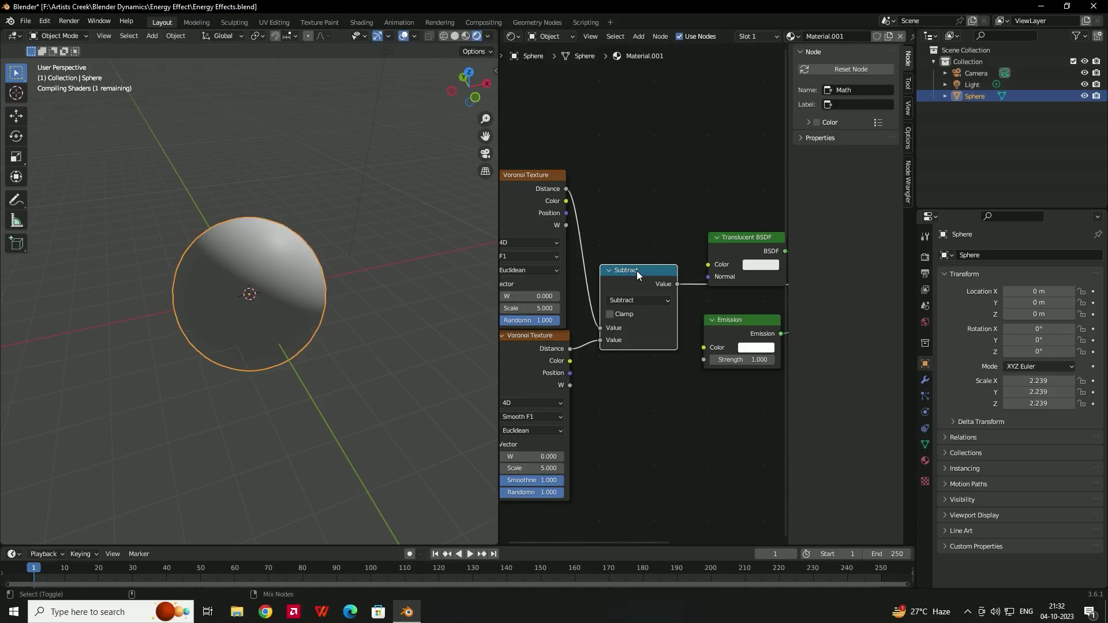
pyautogui.moveTo(336, 287)
pyautogui.mouseDown(button='middle')
pyautogui.moveTo(286, 291)
pyautogui.moveTo(302, 276)
pyautogui.moveTo(288, 285)
pyautogui.moveTo(323, 300)
pyautogui.mouseUp(button='middle')
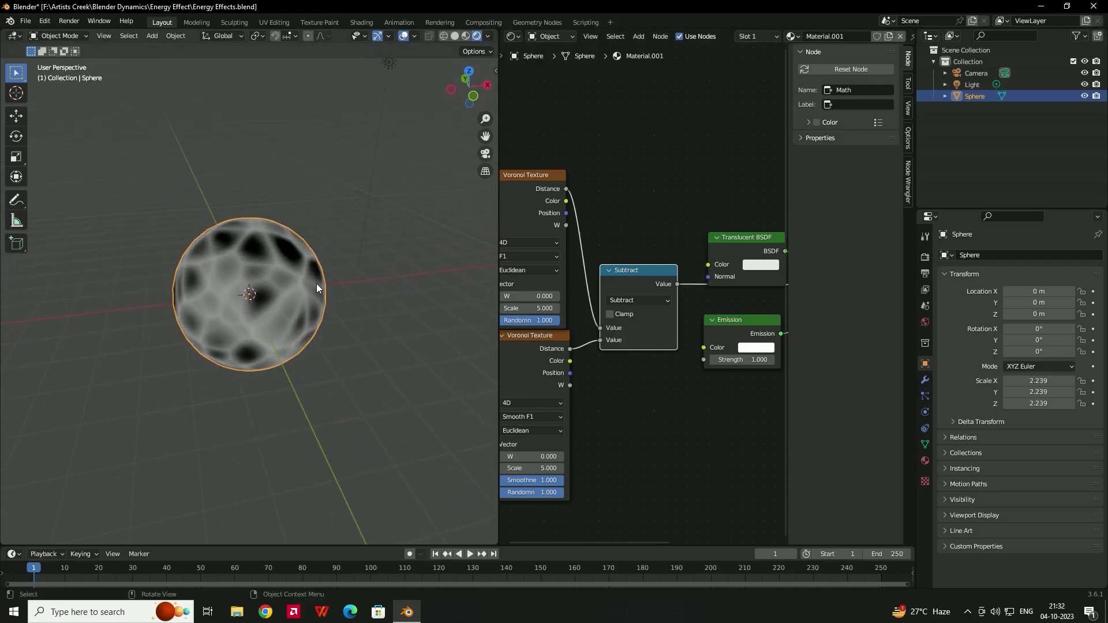
# Step: Look up the Node Wrangler add-on in the preferences to check whether it is enabled, and close the preferences
pyautogui.click(45, 21)
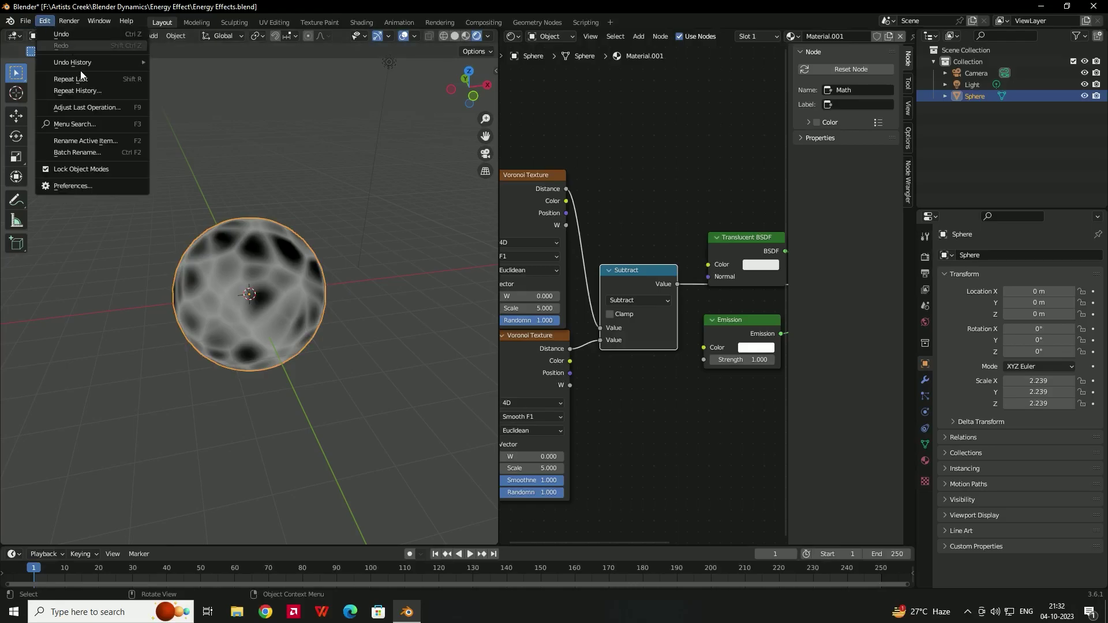
pyautogui.click(81, 168)
pyautogui.click(318, 60)
pyautogui.write('wran')
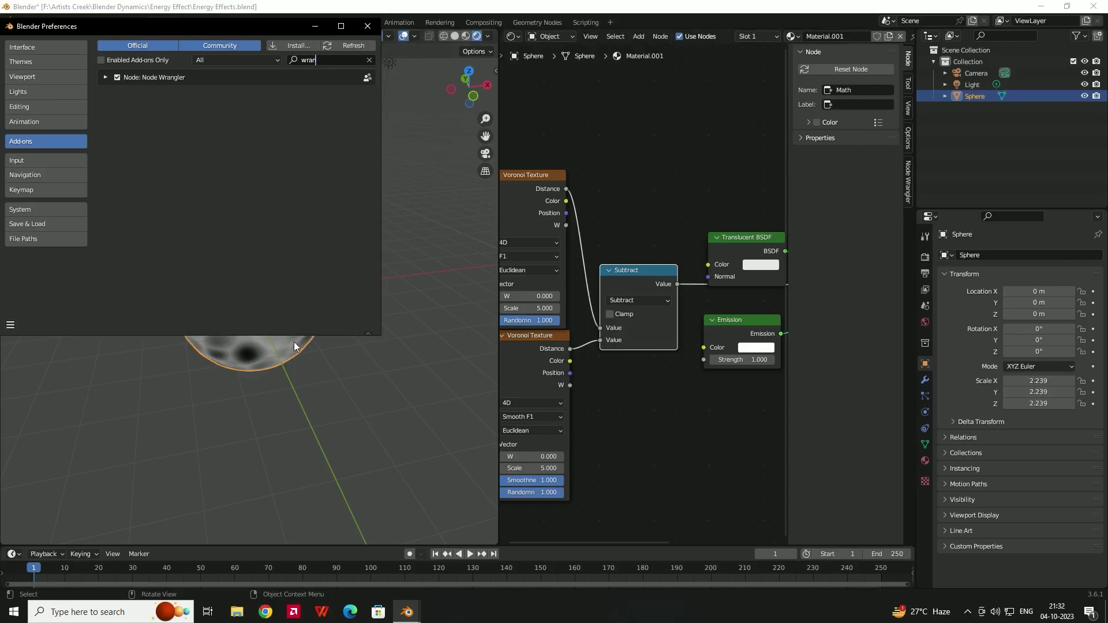
pyautogui.click(368, 26)
# Step: Add a Texture Coordinate and Mapping node setup to the vector input of the upper Voronoi texture
pyautogui.moveTo(499, 231); pyautogui.dragTo(384, 232)
pyautogui.moveTo(612, 179); pyautogui.dragTo(748, 181, button='middle')
pyautogui.moveTo(485, 246); pyautogui.dragTo(526, 260, button='middle')
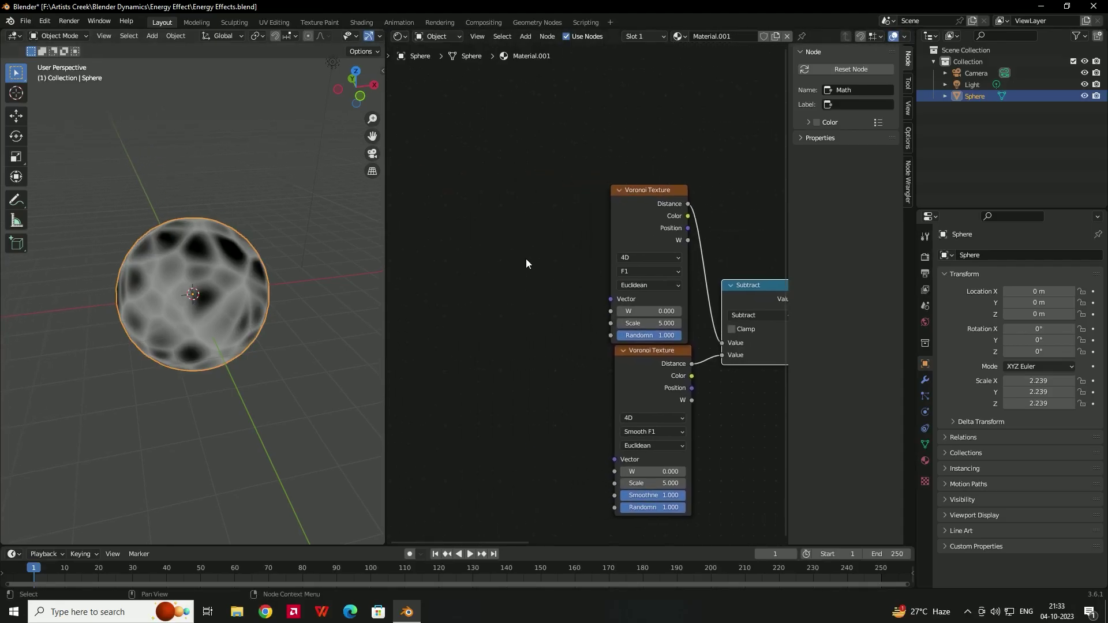
pyautogui.click(625, 194)
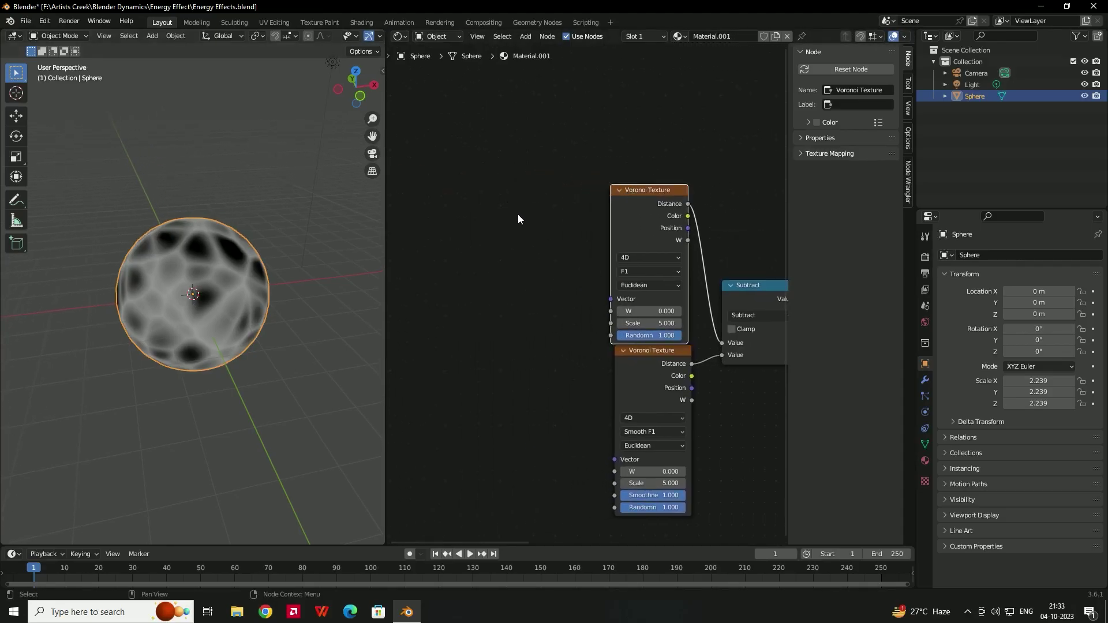
pyautogui.hotkey('ctrl', 't')
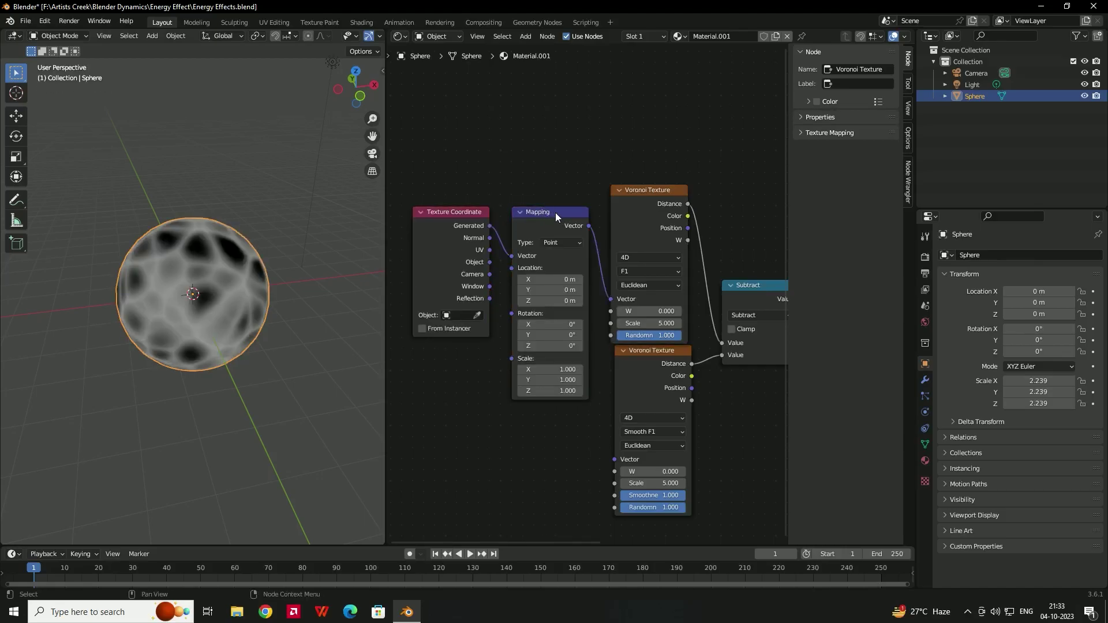
pyautogui.click(556, 213)
pyautogui.moveTo(456, 212); pyautogui.dragTo(454, 213)
pyautogui.moveTo(451, 158); pyautogui.dragTo(513, 386)
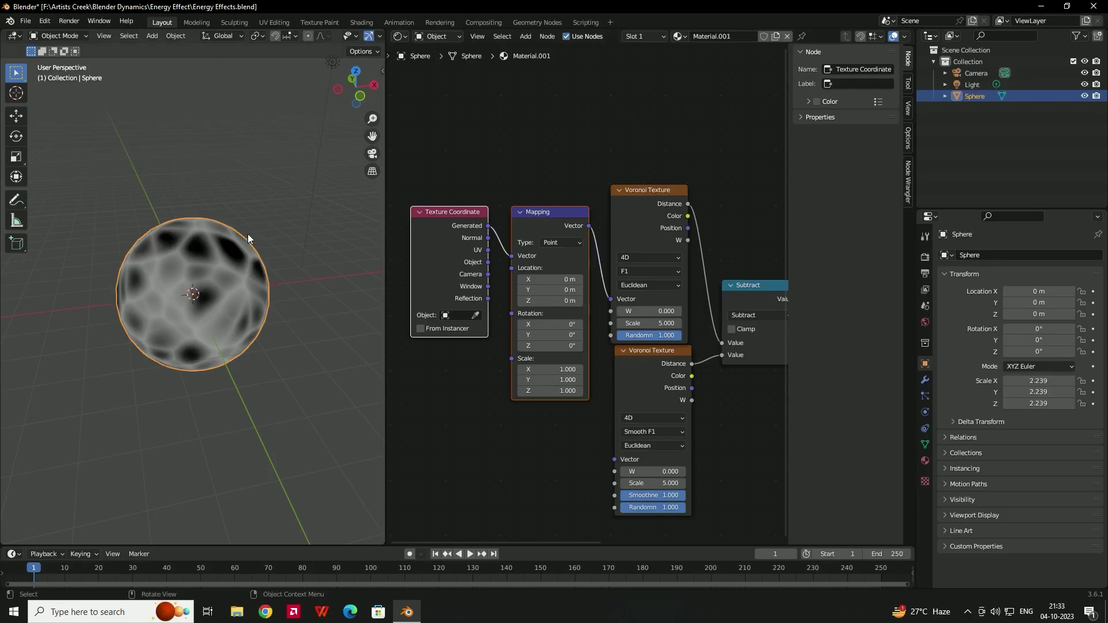
# Step: Move the Texture Coordinate node away from the Mapping node and feed its Object output into the Mapping vector
pyautogui.scroll(3, 495, 231)
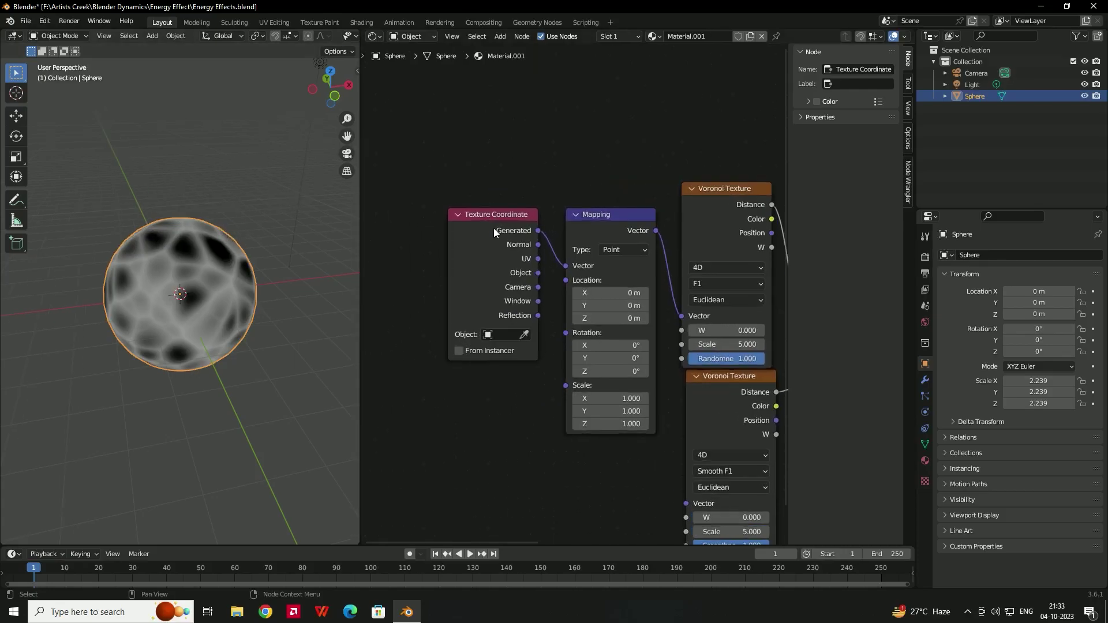
pyautogui.moveTo(490, 209); pyautogui.dragTo(448, 209)
pyautogui.moveTo(494, 270); pyautogui.dragTo(561, 268)
pyautogui.moveTo(503, 398); pyautogui.dragTo(510, 342, button='middle')
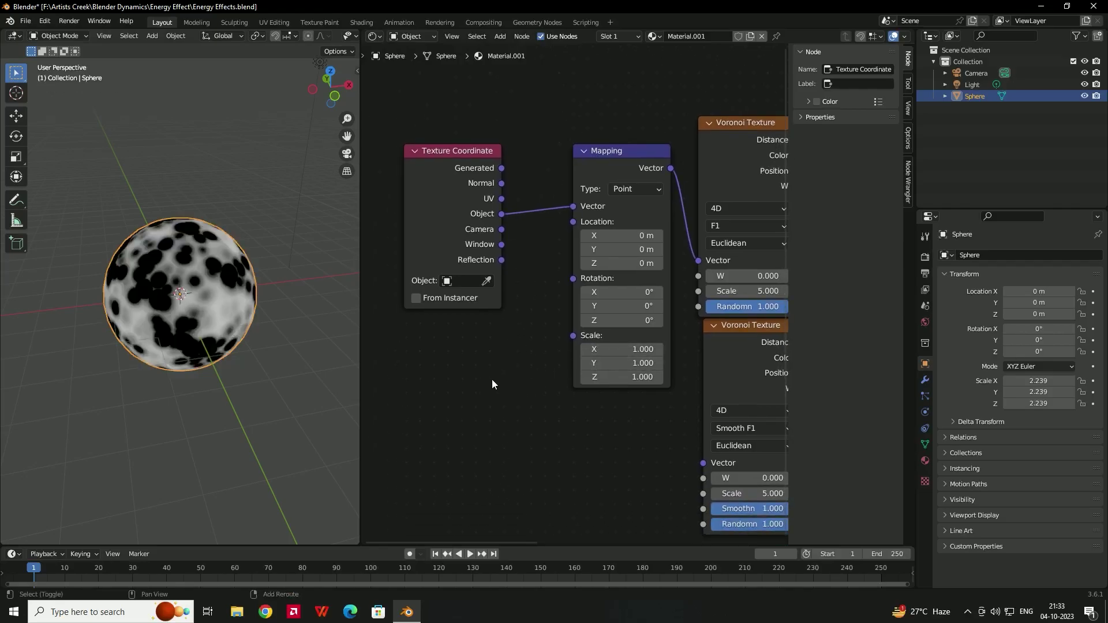
# Step: Add a Value node below the Texture Coordinate node and connect it to the Mapping node's Scale input
pyautogui.hotkey('shift', 'a')
pyautogui.click(455, 374)
pyautogui.write('valu')
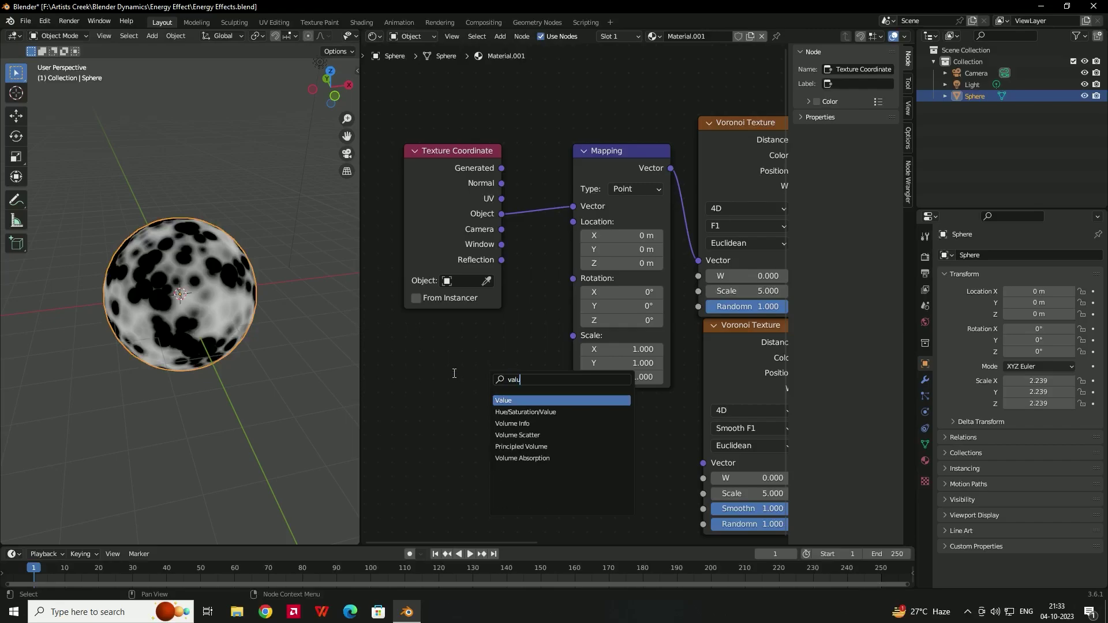
pyautogui.press('Return')
pyautogui.click(385, 357)
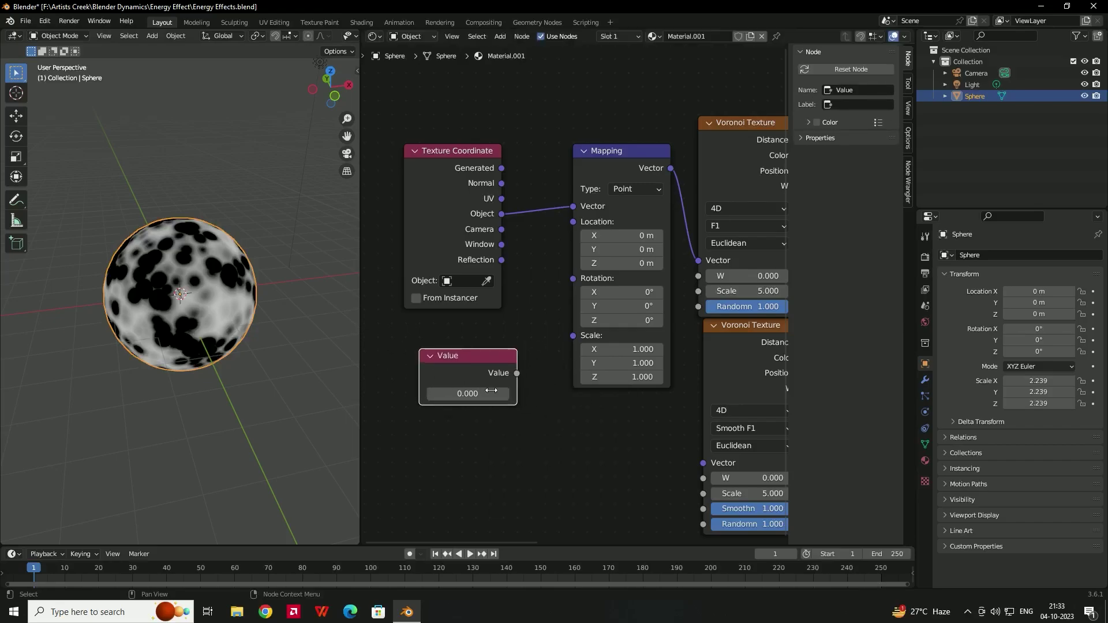
pyautogui.moveTo(517, 373); pyautogui.dragTo(565, 340)
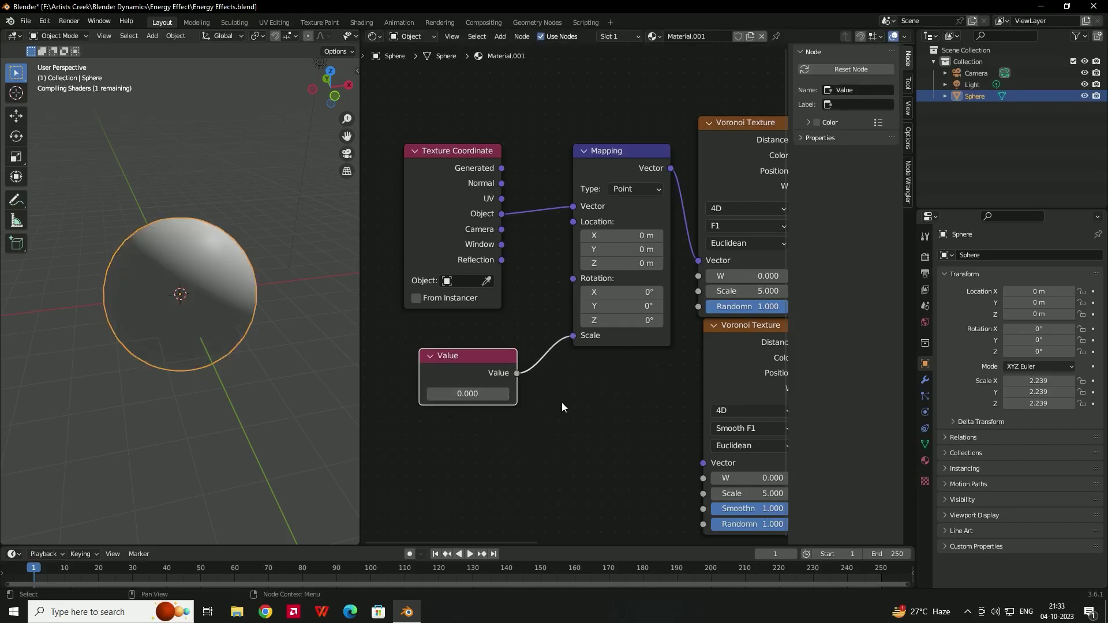
# Step: Move the coordinate, mapping and Value nodes further from the Voronoi textures and set the Value node to 0.5
pyautogui.scroll(-5, 554, 404)
pyautogui.moveTo(577, 185); pyautogui.dragTo(492, 202, button='middle')
pyautogui.moveTo(467, 168); pyautogui.dragTo(751, 486)
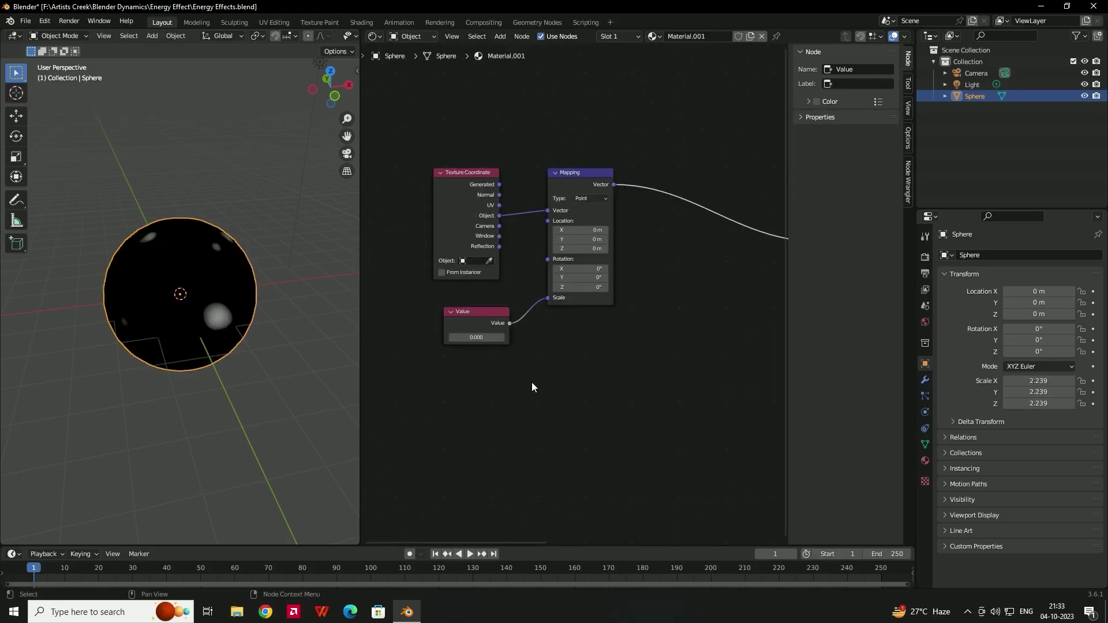
pyautogui.click(532, 382)
pyautogui.click(468, 314)
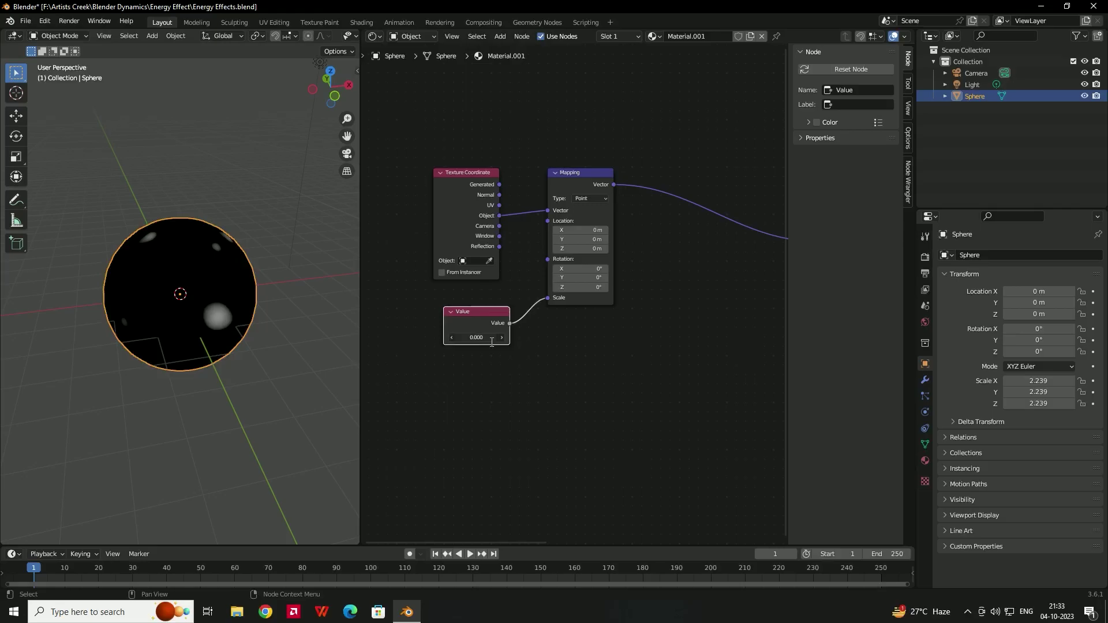
pyautogui.click(494, 342)
pyautogui.write('0.5')
pyautogui.press('Return')
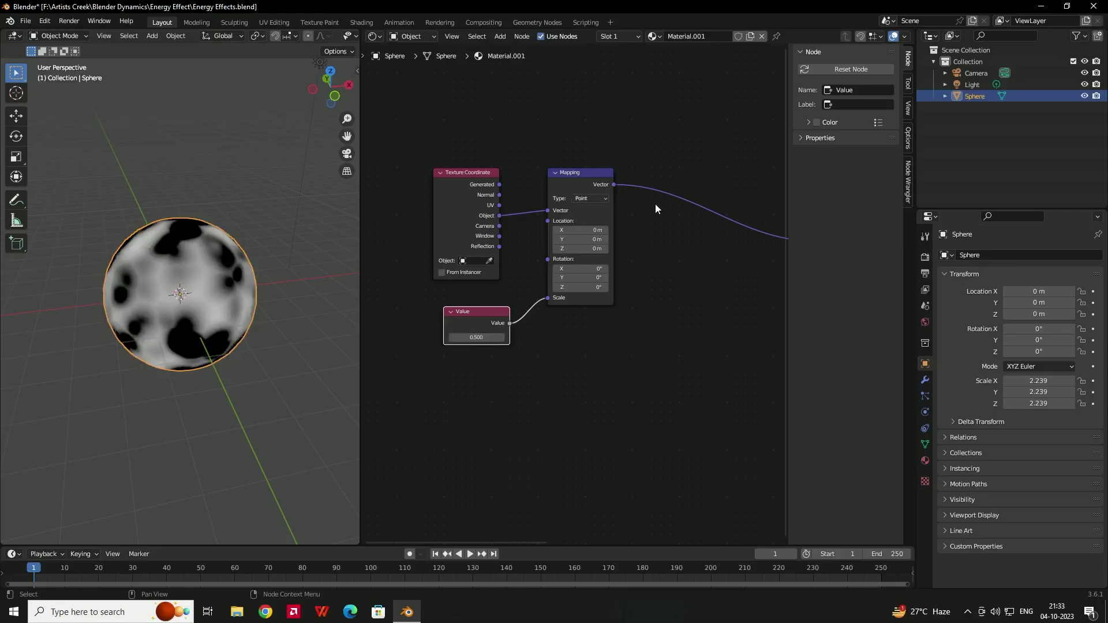
# Step: Duplicate the Value node twice beside the Voronoi textures and connect the upper copy to both W inputs
pyautogui.hotkey('shift', 'd')
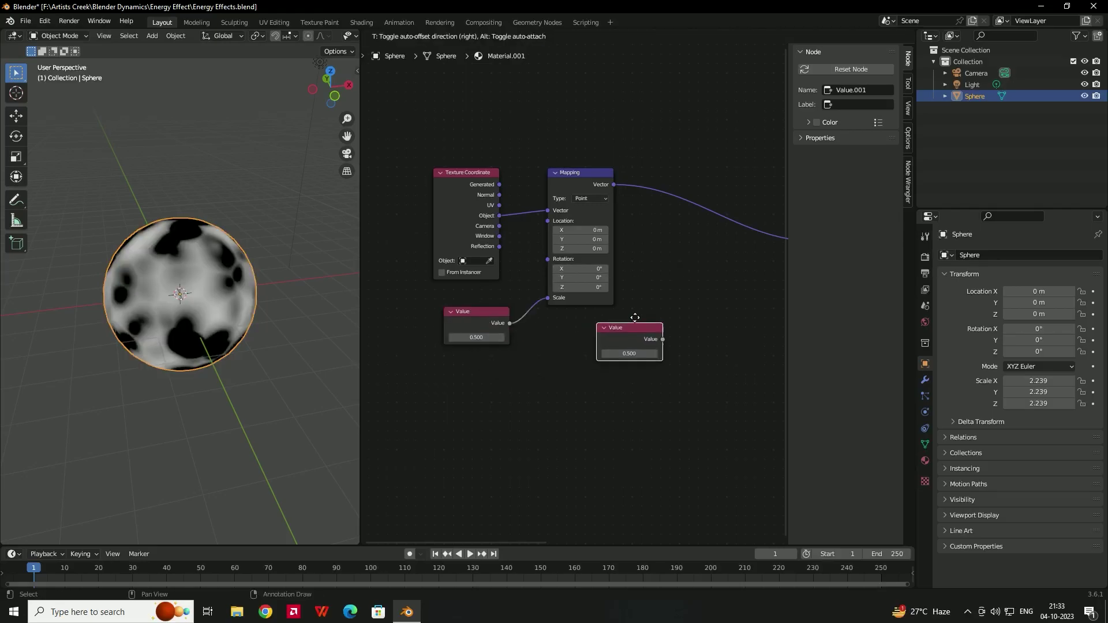
pyautogui.click(700, 262)
pyautogui.hotkey('shift', 'd')
pyautogui.click(699, 346)
pyautogui.moveTo(694, 451); pyautogui.dragTo(614, 461, button='middle')
pyautogui.moveTo(629, 386); pyautogui.dragTo(554, 396, button='middle')
pyautogui.scroll(2, 584, 336)
pyautogui.moveTo(606, 316); pyautogui.dragTo(582, 303, button='middle')
pyautogui.moveTo(549, 291); pyautogui.dragTo(658, 413)
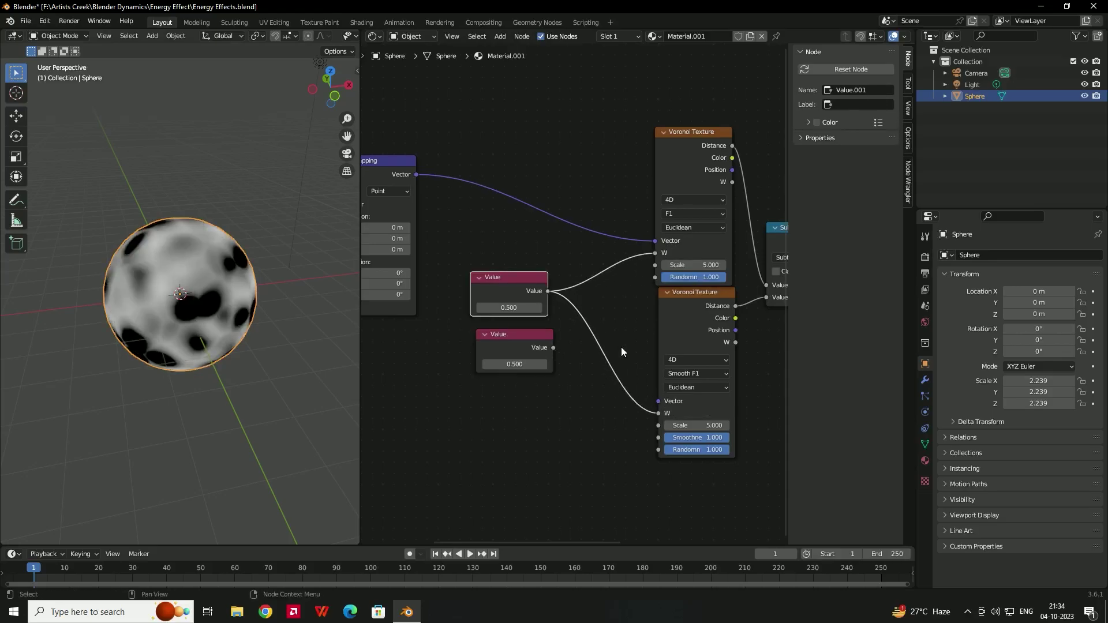
# Step: Connect the lower duplicated Value node to the Scale inputs of both Voronoi textures
pyautogui.click(604, 325)
pyautogui.moveTo(554, 348); pyautogui.dragTo(654, 265)
pyautogui.moveTo(554, 347); pyautogui.dragTo(658, 426)
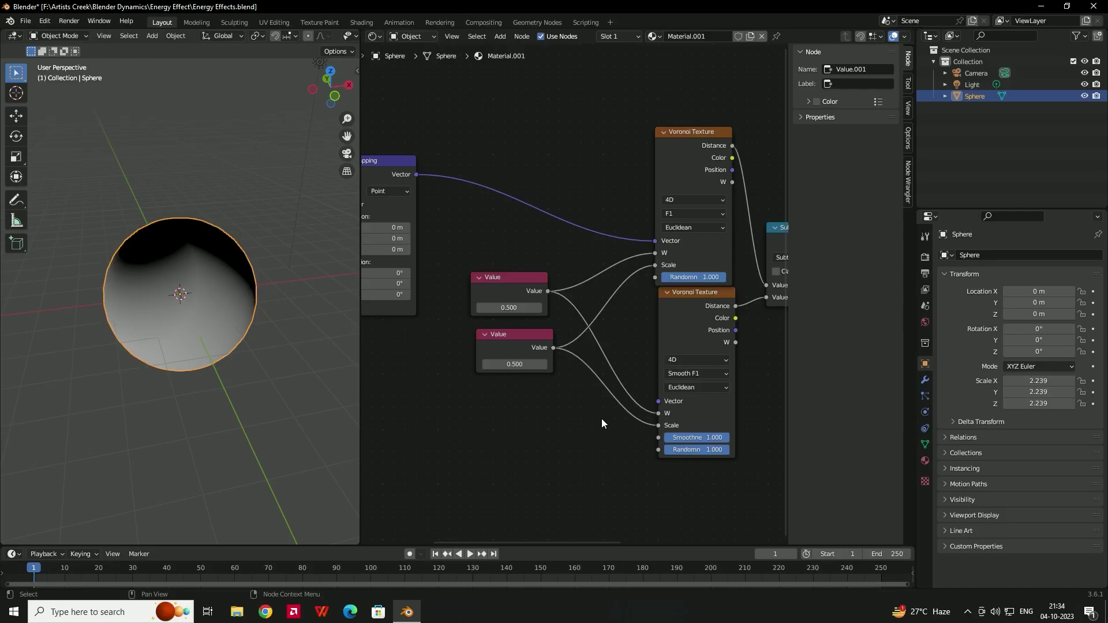
# Step: Try a value of 1.4 in the Value node driving the Voronoi scales and undo it
pyautogui.moveTo(232, 301)
pyautogui.mouseDown(button='middle')
pyautogui.moveTo(250, 317)
pyautogui.moveTo(177, 259)
pyautogui.moveTo(100, 241)
pyautogui.moveTo(217, 251)
pyautogui.moveTo(176, 297)
pyautogui.moveTo(218, 289)
pyautogui.moveTo(189, 280)
pyautogui.moveTo(192, 307)
pyautogui.moveTo(224, 283)
pyautogui.mouseUp(button='middle')
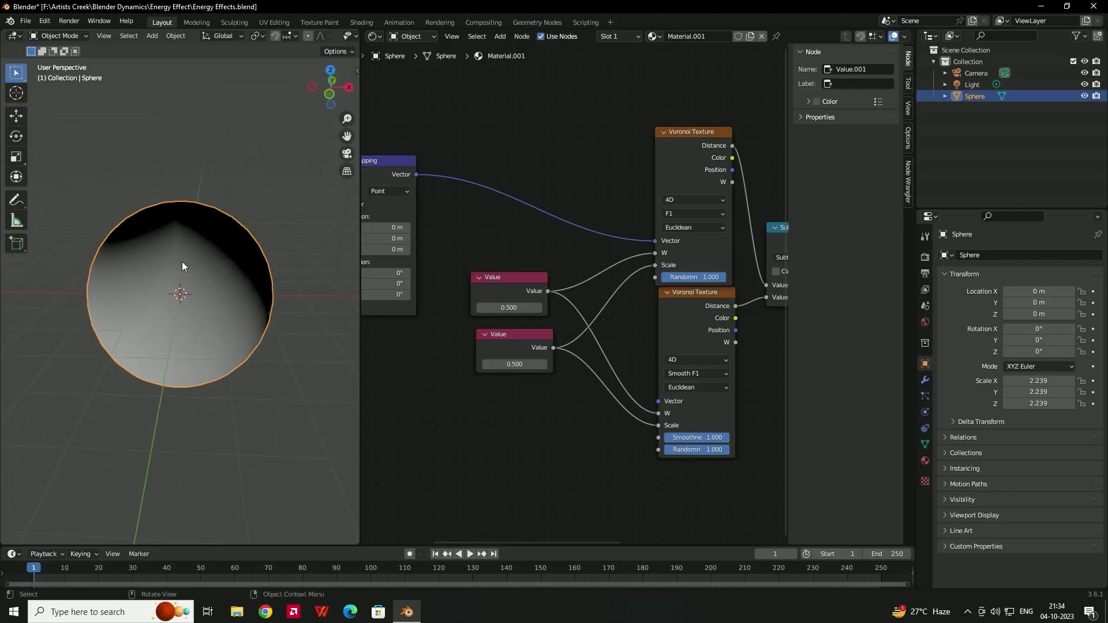
pyautogui.moveTo(514, 364)
pyautogui.mouseDown()
pyautogui.moveTo(554, 364)
pyautogui.moveTo(526, 365)
pyautogui.mouseUp()
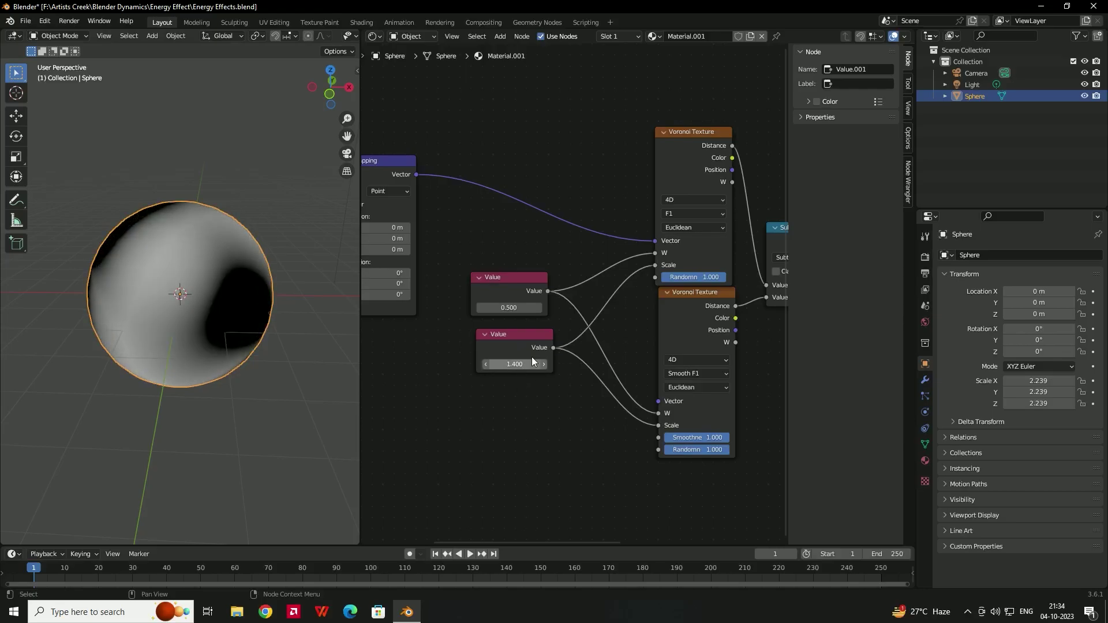
pyautogui.hotkey('ctrl', 'z')
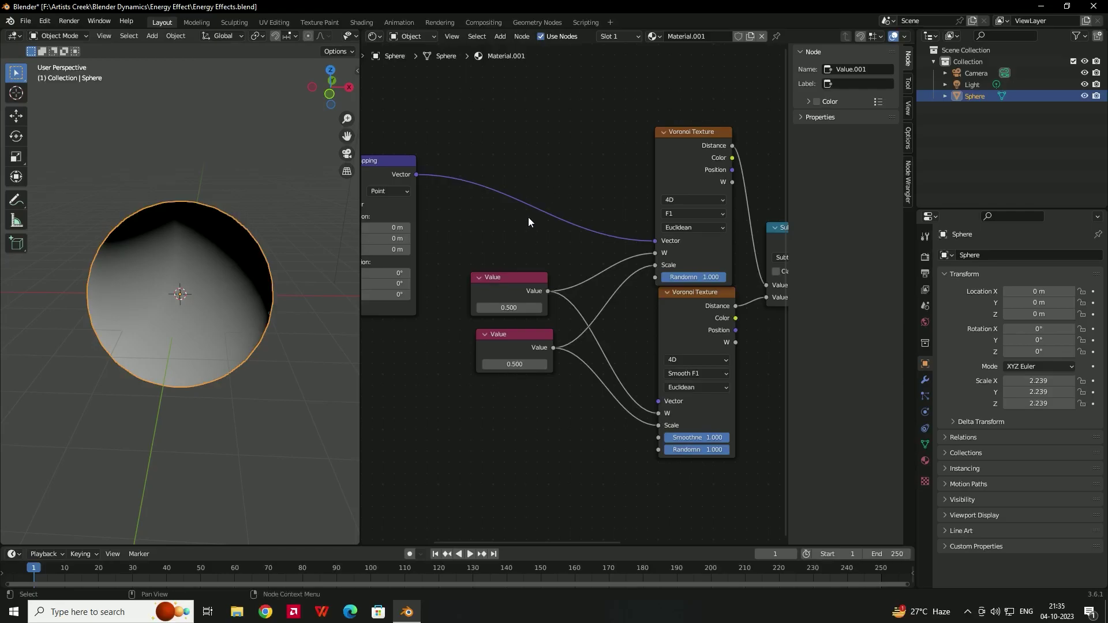
# Step: Connect the Mapping vector to the lower Voronoi texture and spread out the Voronoi and Subtract nodes
pyautogui.scroll(-1, 424, 188)
pyautogui.moveTo(425, 183)
pyautogui.mouseDown()
pyautogui.moveTo(625, 284)
pyautogui.moveTo(649, 393)
pyautogui.mouseUp()
pyautogui.moveTo(528, 277); pyautogui.dragTo(477, 334)
pyautogui.moveTo(664, 175); pyautogui.dragTo(662, 125)
pyautogui.moveTo(772, 232); pyautogui.dragTo(771, 188)
pyautogui.moveTo(549, 438); pyautogui.dragTo(588, 389, button='middle')
pyautogui.scroll(1, 578, 390)
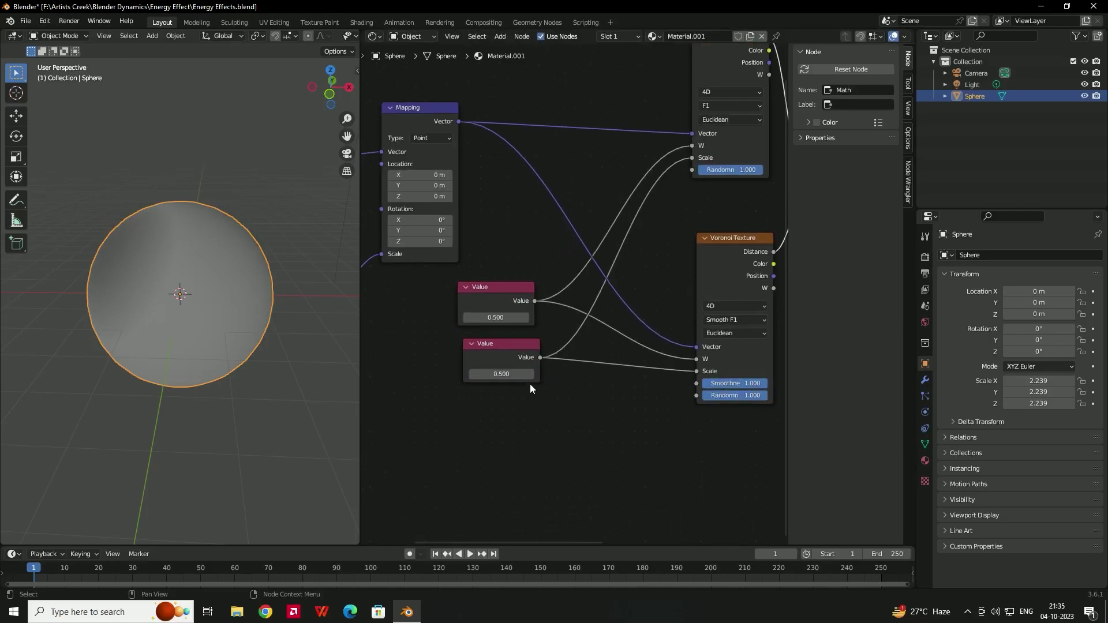
# Step: Try a value of 1.5 in the Value node feeding both Voronoi scales and inspect the sphere
pyautogui.moveTo(315, 323); pyautogui.dragTo(277, 291, button='middle')
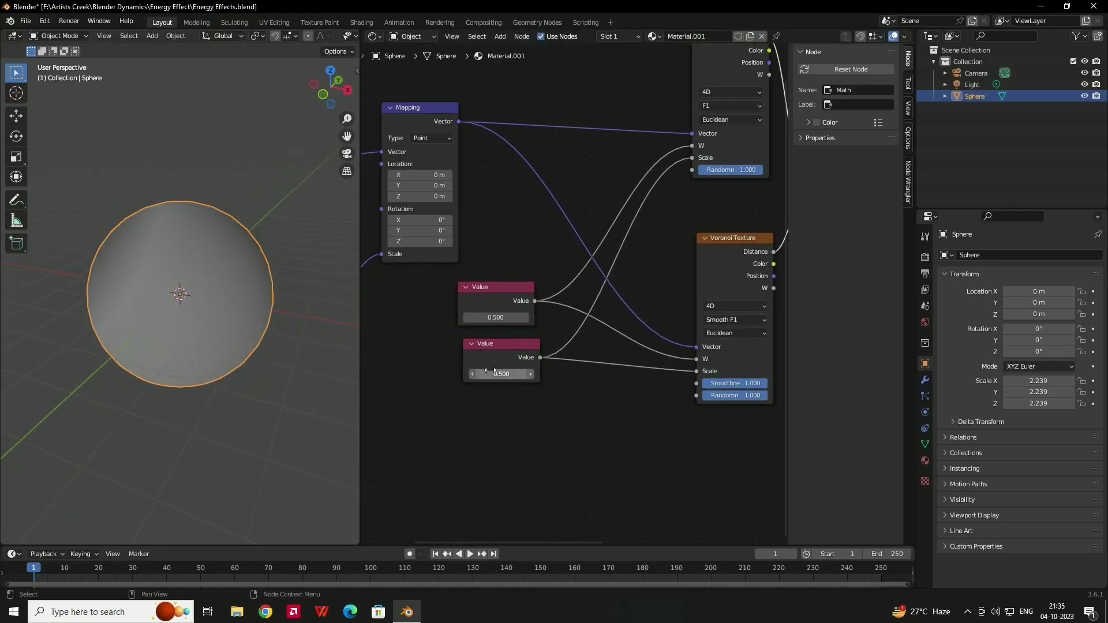
pyautogui.moveTo(502, 374)
pyautogui.mouseDown()
pyautogui.moveTo(548, 375)
pyautogui.moveTo(477, 375)
pyautogui.mouseUp()
pyautogui.click(477, 375)
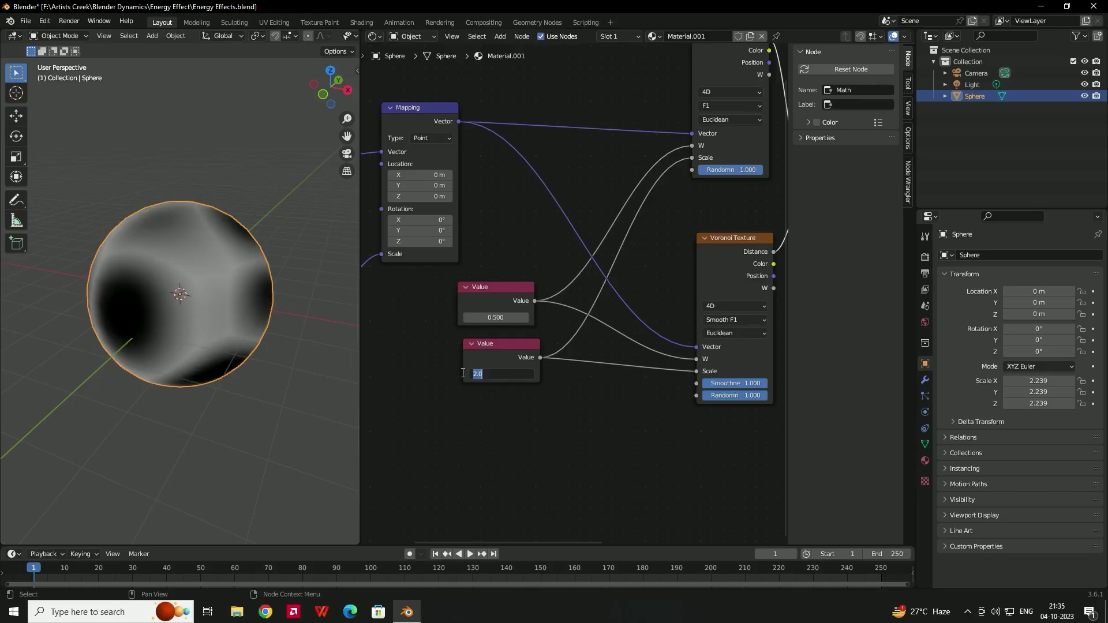
pyautogui.write('1.5')
pyautogui.press('Return')
pyautogui.moveTo(242, 280)
pyautogui.mouseDown(button='middle')
pyautogui.moveTo(226, 276)
pyautogui.moveTo(358, 238)
pyautogui.moveTo(2, 264)
pyautogui.moveTo(233, 271)
pyautogui.moveTo(261, 295)
pyautogui.mouseUp(button='middle')
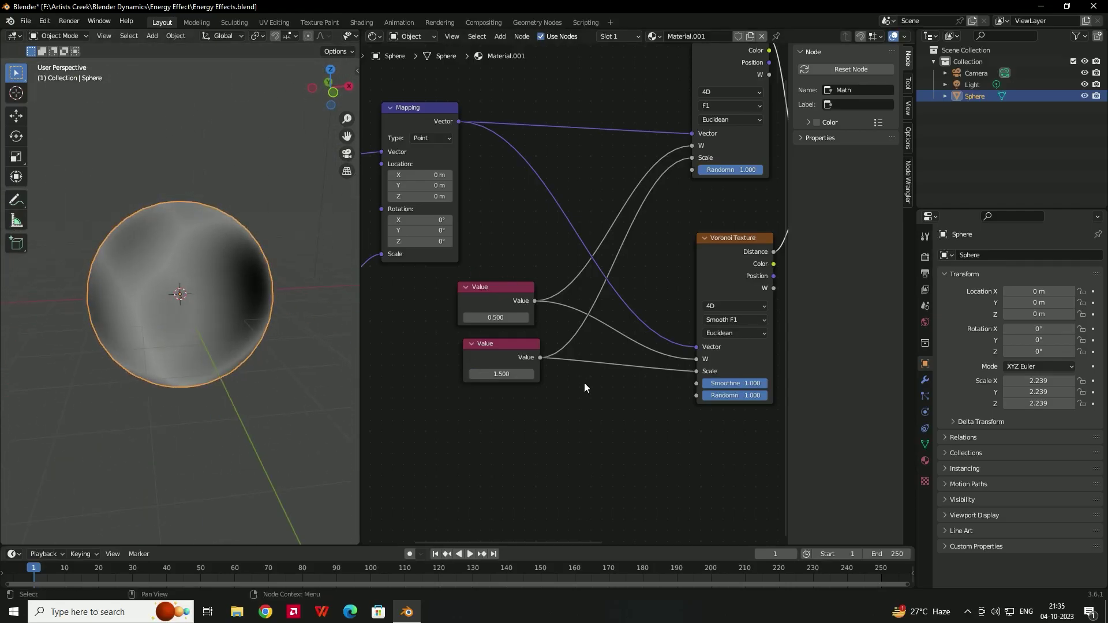
# Step: Set the Value node that drives both Voronoi scales to 1 and inspect the sphere from another angle
pyautogui.click(489, 376)
pyautogui.write('1')
pyautogui.press('Return')
pyautogui.moveTo(317, 345)
pyautogui.mouseDown(button='middle')
pyautogui.moveTo(275, 224)
pyautogui.moveTo(254, 274)
pyautogui.moveTo(310, 348)
pyautogui.moveTo(353, 354)
pyautogui.moveTo(324, 283)
pyautogui.mouseUp(button='middle')
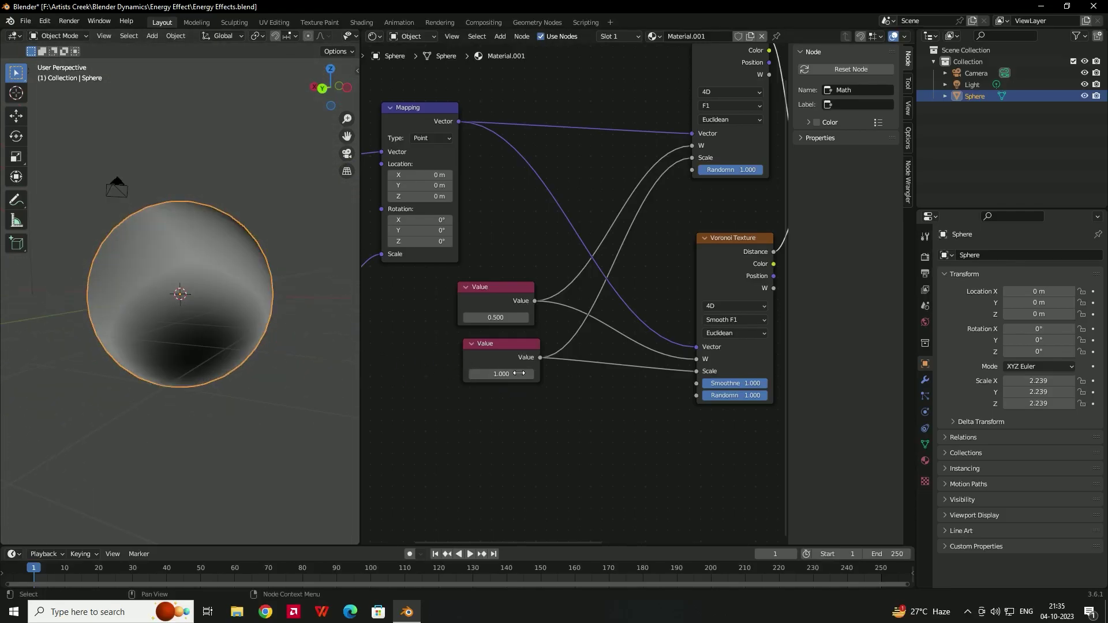
pyautogui.moveTo(492, 377); pyautogui.dragTo(496, 378, button='middle')
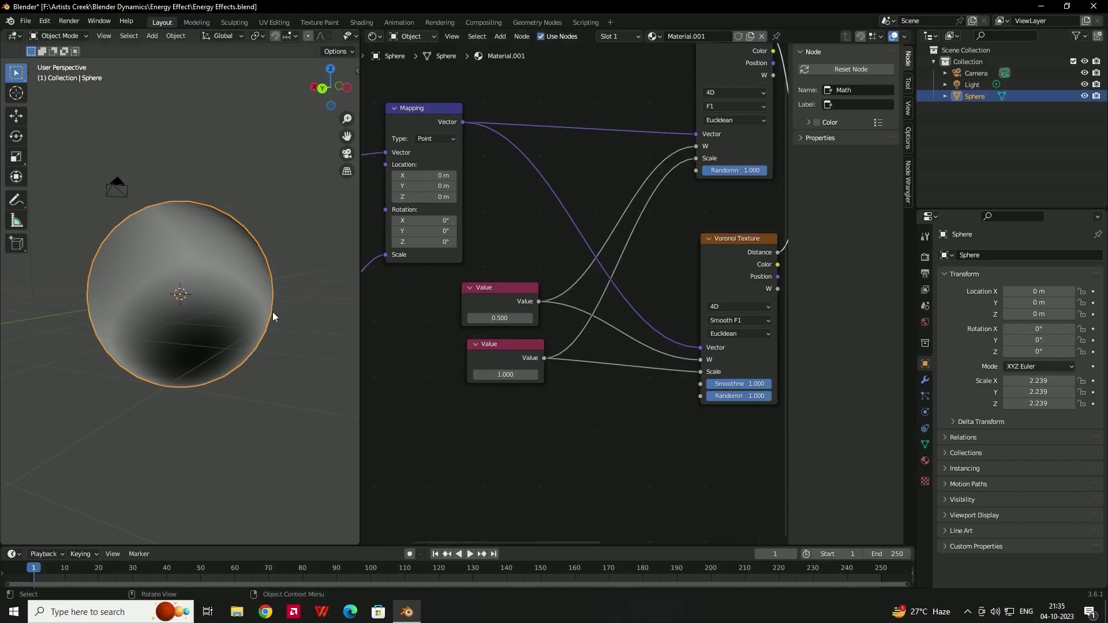
# Step: Label the Value node feeding the Voronoi scales "Scale" and the one feeding the W inputs "Seed"
pyautogui.moveTo(499, 346)
pyautogui.mouseDown()
pyautogui.moveTo(485, 357)
pyautogui.moveTo(492, 352)
pyautogui.mouseUp()
pyautogui.click(536, 399)
pyautogui.click(508, 352)
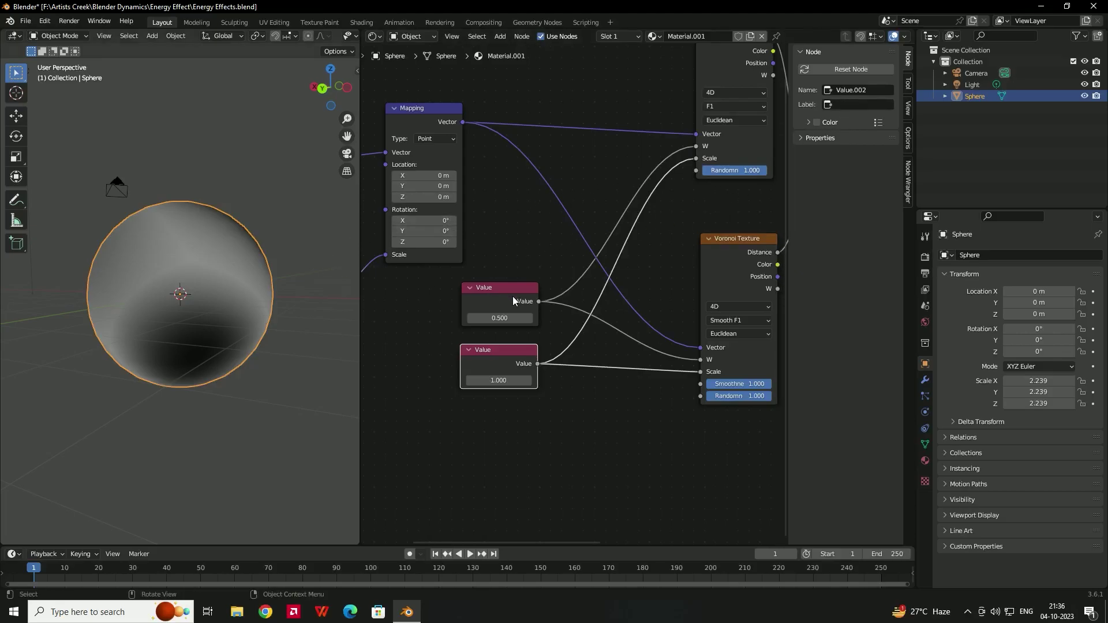
pyautogui.press('n')
pyautogui.click(846, 105)
pyautogui.write('Scale')
pyautogui.click(516, 279)
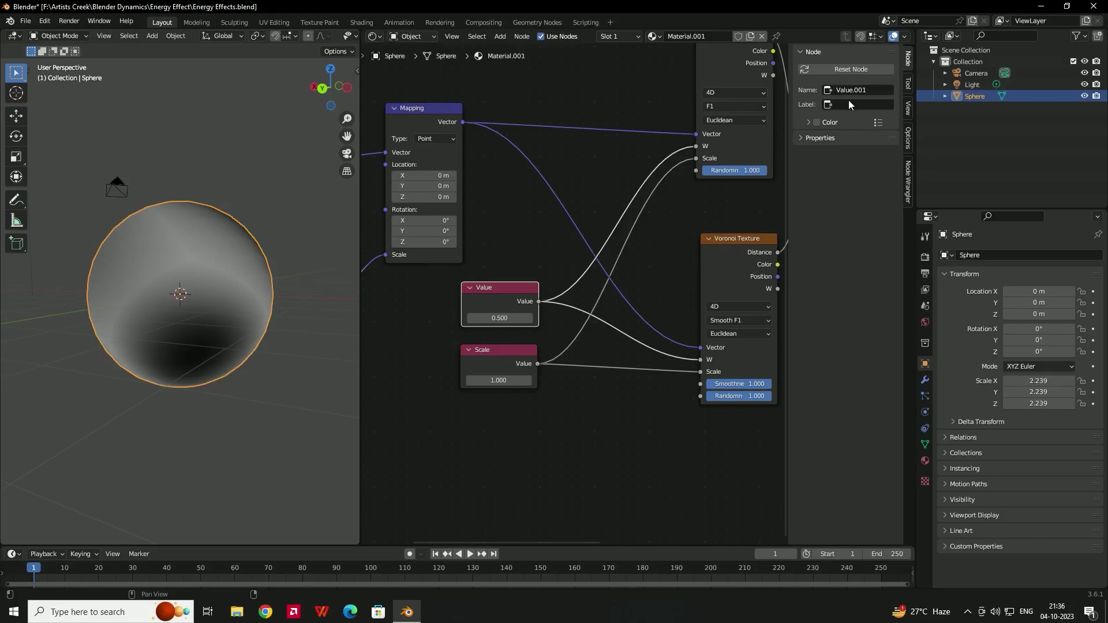
pyautogui.write('Seed')
pyautogui.press('Return')
# Step: Try a higher value in the Seed node to vary the pattern, and set it back to 0.5
pyautogui.moveTo(499, 317); pyautogui.dragTo(517, 317)
pyautogui.doubleClick(485, 315)
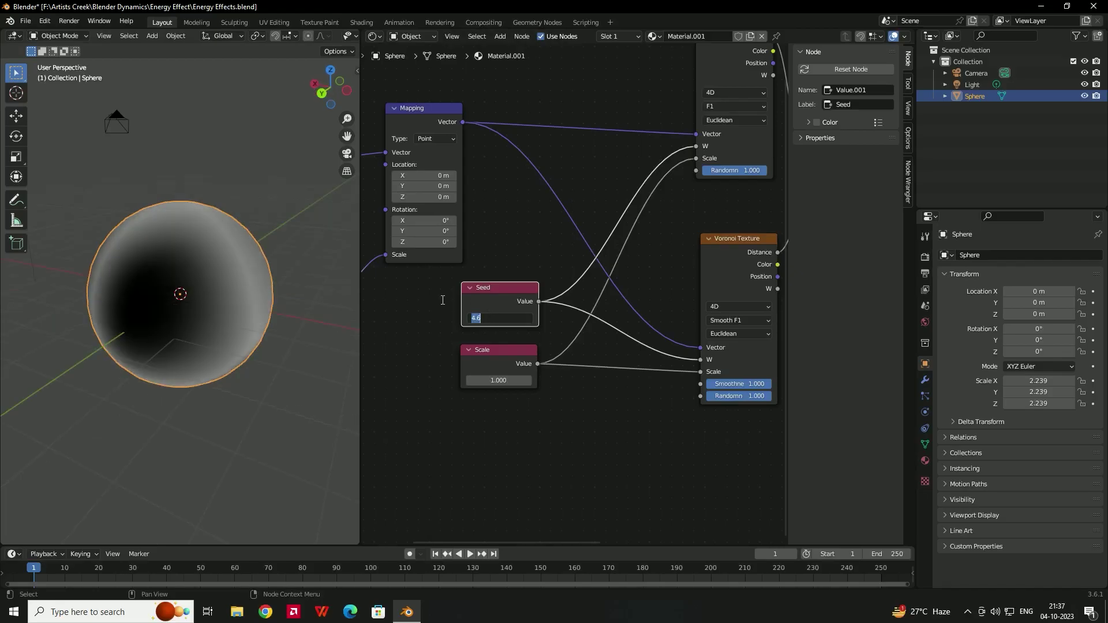
pyautogui.write('0.5')
pyautogui.press('Return')
pyautogui.moveTo(92, 445); pyautogui.dragTo(87, 376, button='middle')
# Step: Move the Seed and Scale nodes together closer to the lower Voronoi texture
pyautogui.moveTo(490, 415); pyautogui.dragTo(574, 402, button='middle')
pyautogui.scroll(-3, 552, 395)
pyautogui.moveTo(514, 414); pyautogui.dragTo(407, 176)
pyautogui.press('g')
pyautogui.click(476, 380)
pyautogui.moveTo(476, 380); pyautogui.dragTo(500, 293)
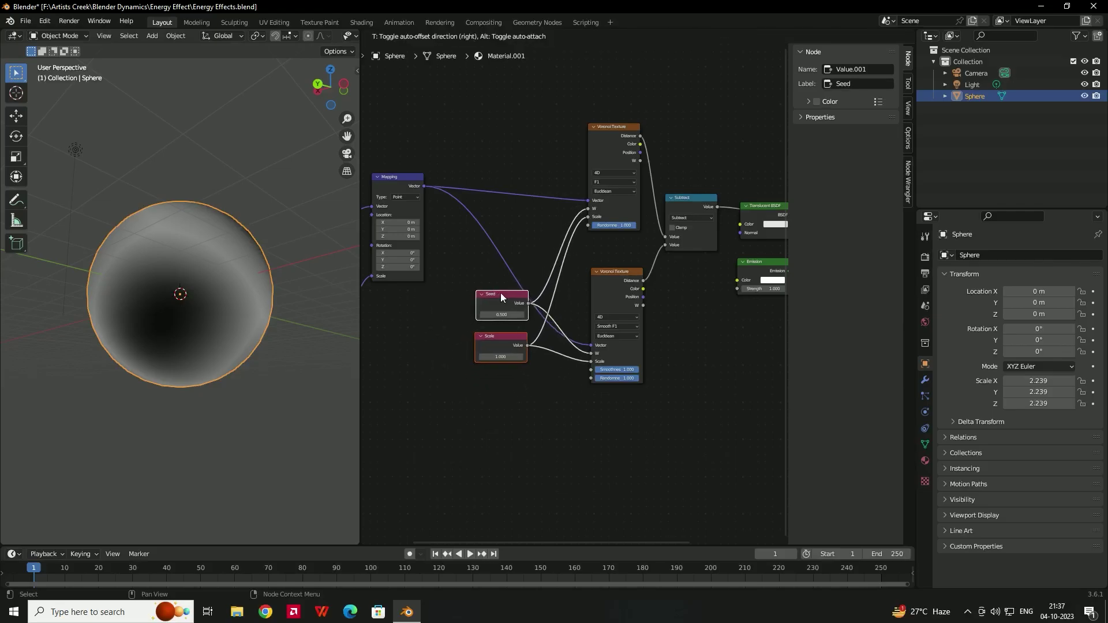
pyautogui.click(518, 110)
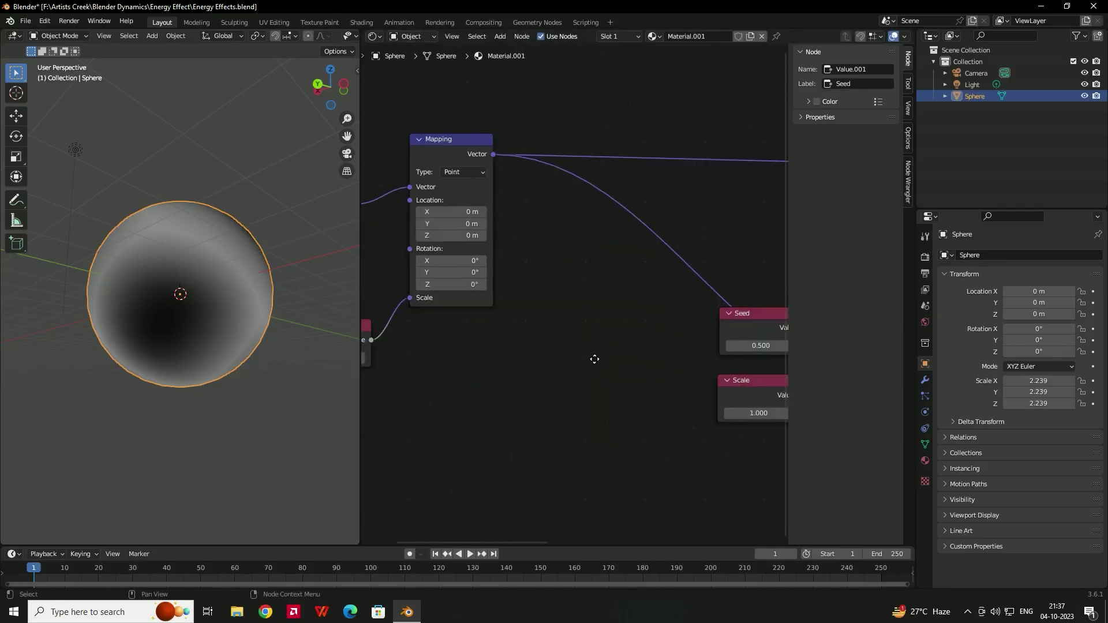
# Step: Add a Noise Texture node in the space between the Mapping node and the Seed and Scale nodes
pyautogui.moveTo(594, 359); pyautogui.dragTo(604, 342, button='middle')
pyautogui.hotkey('shift', 'a')
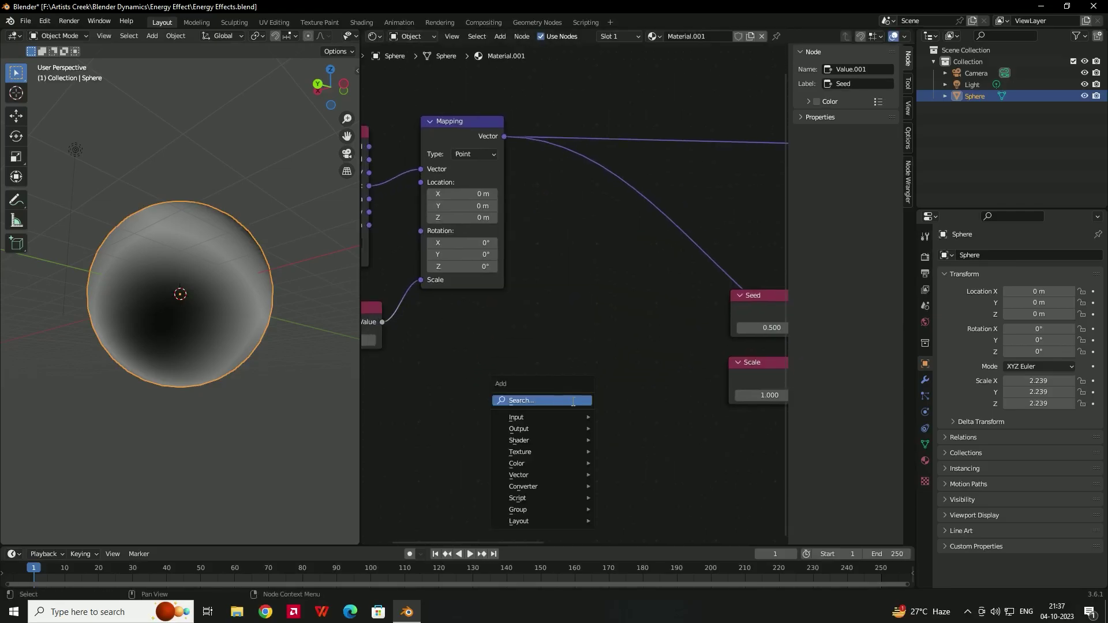
pyautogui.click(575, 402)
pyautogui.write('noi')
pyautogui.press('Return')
pyautogui.click(585, 343)
# Step: Add a Mix Color node above the link between the Mapping node and the Voronoi textures
pyautogui.moveTo(639, 118); pyautogui.dragTo(597, 264, button='middle')
pyautogui.scroll(-1, 597, 178)
pyautogui.scroll(1, 612, 199)
pyautogui.hotkey('shift', 'a')
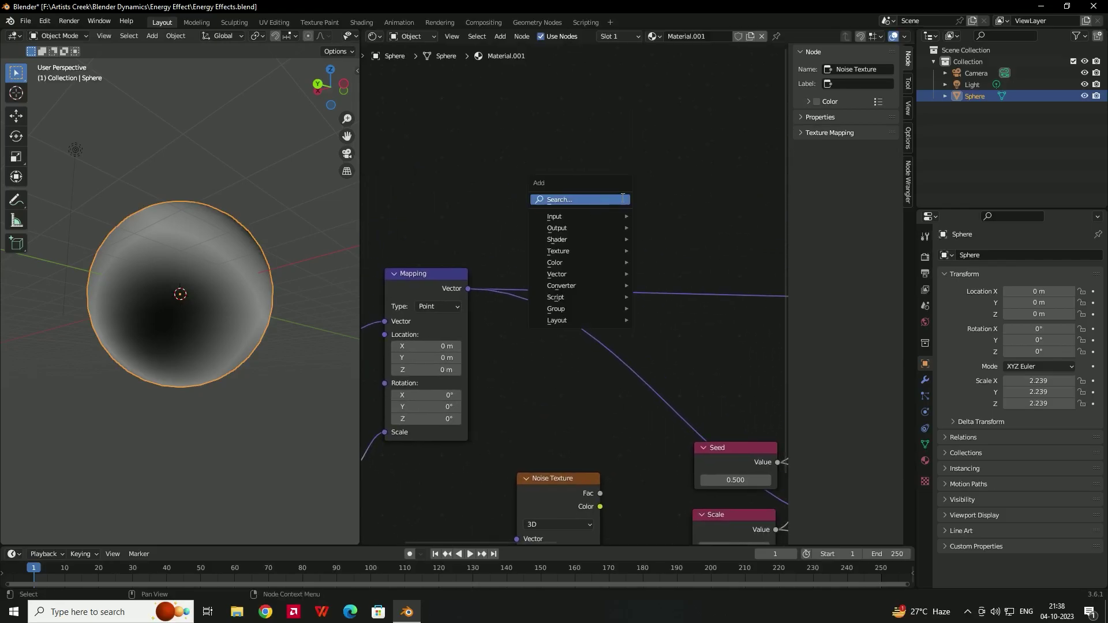
pyautogui.write('mix')
pyautogui.press('Return')
pyautogui.click(609, 175)
# Step: Connect the Mapping vector to the Noise Texture's vector and the Mix node's A input, and the noise Color to input B
pyautogui.moveTo(472, 292); pyautogui.dragTo(460, 209, button='middle')
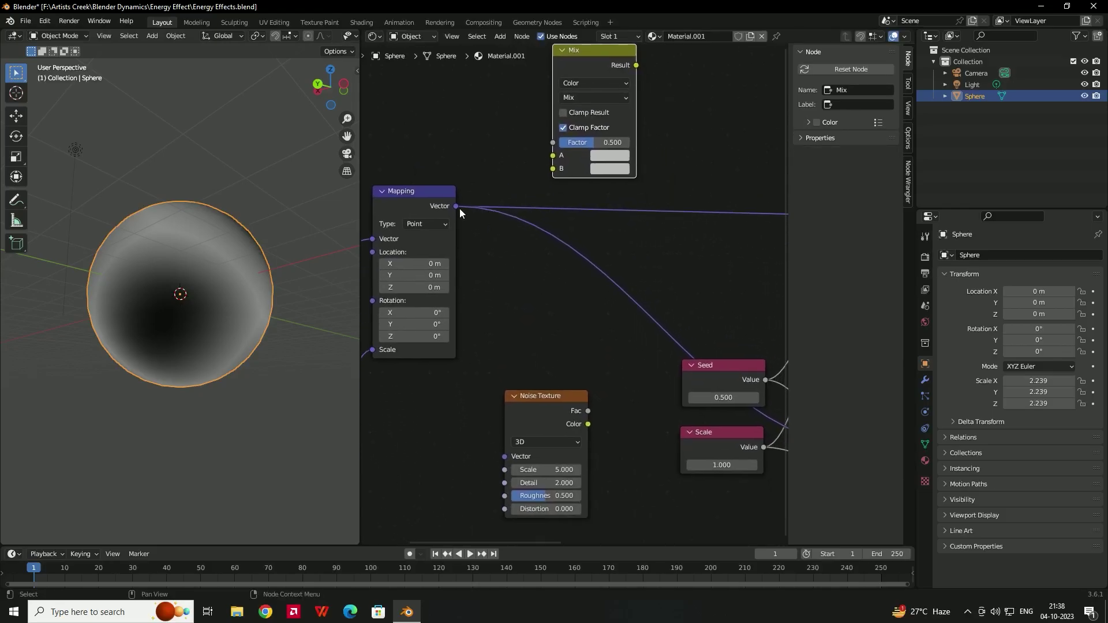
pyautogui.moveTo(456, 205); pyautogui.dragTo(504, 456)
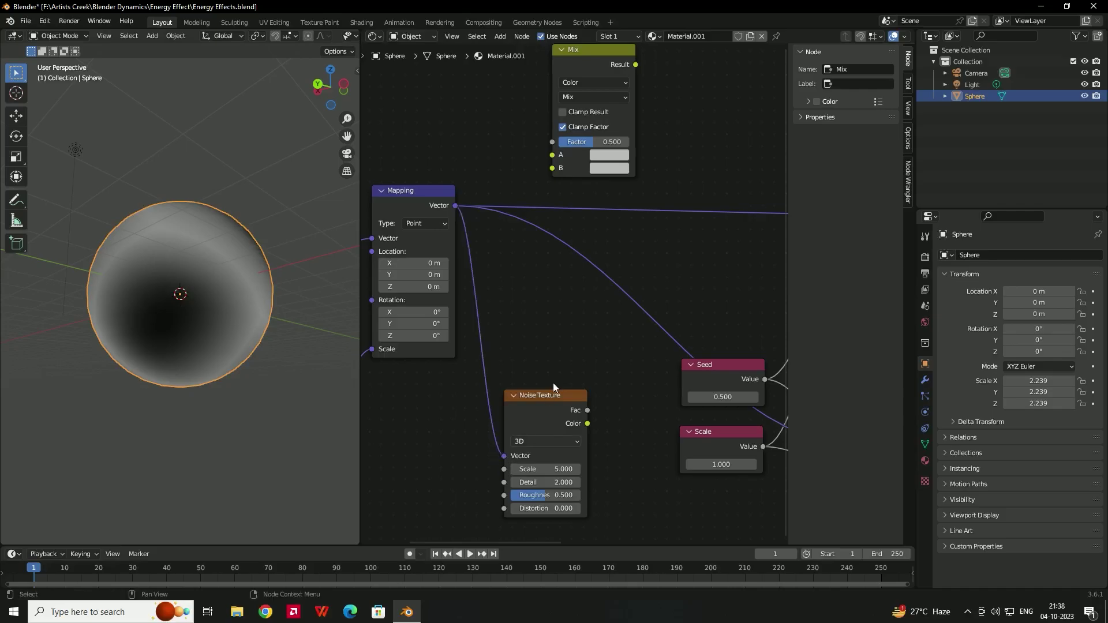
pyautogui.moveTo(546, 394); pyautogui.dragTo(496, 402, button='middle')
pyautogui.moveTo(538, 431); pyautogui.dragTo(503, 175)
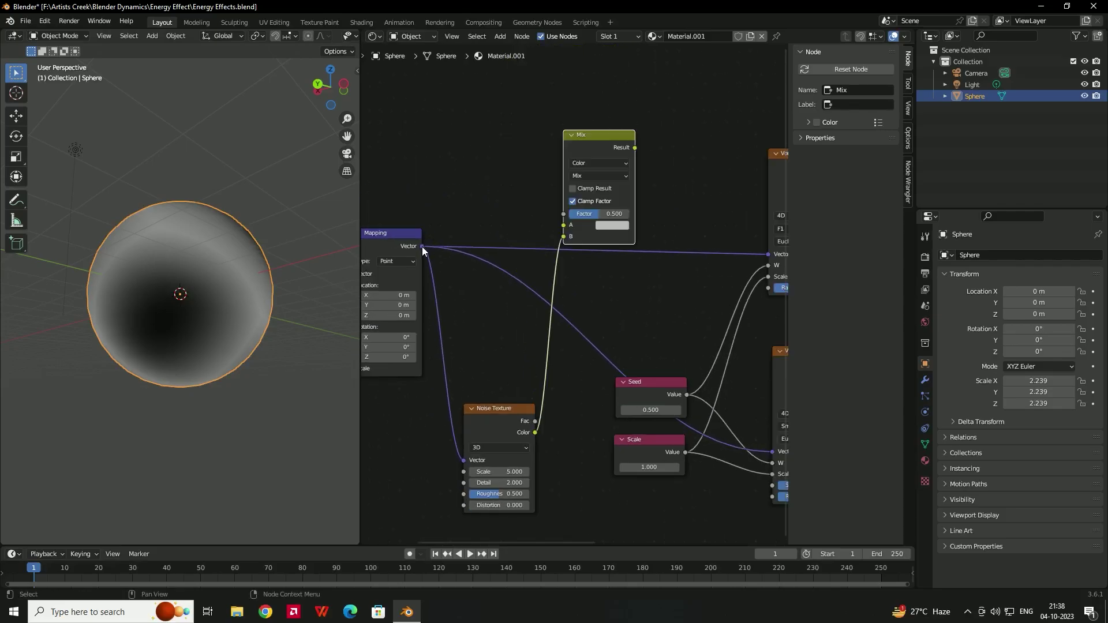
pyautogui.moveTo(422, 246); pyautogui.dragTo(566, 224)
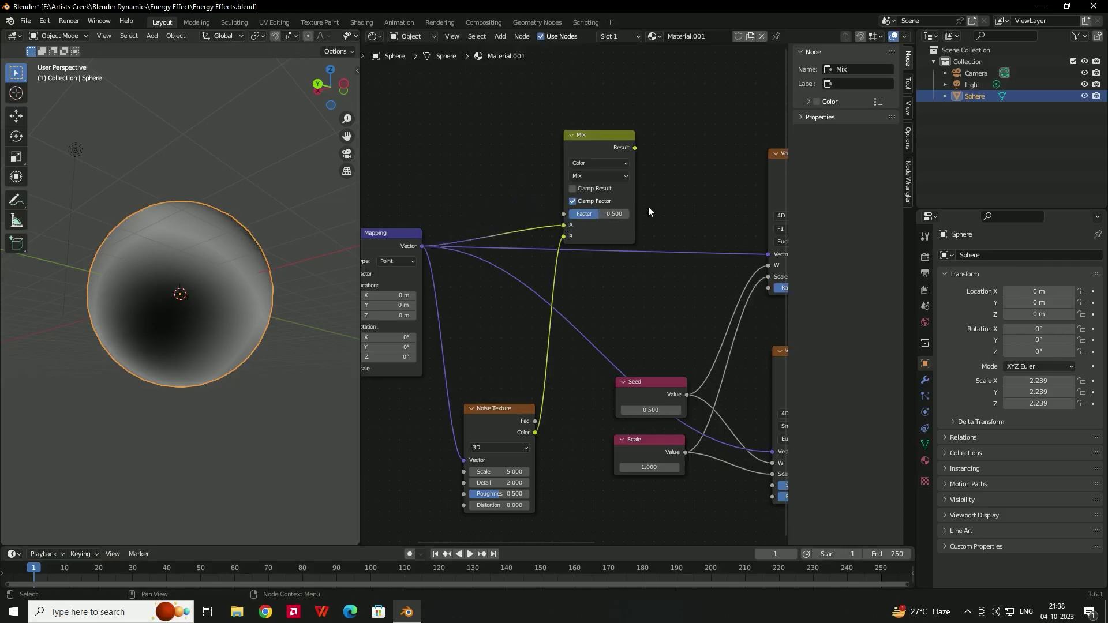
# Step: Set the Mix node's blending mode to Linear Light and preview its result on the sphere
pyautogui.click(600, 176)
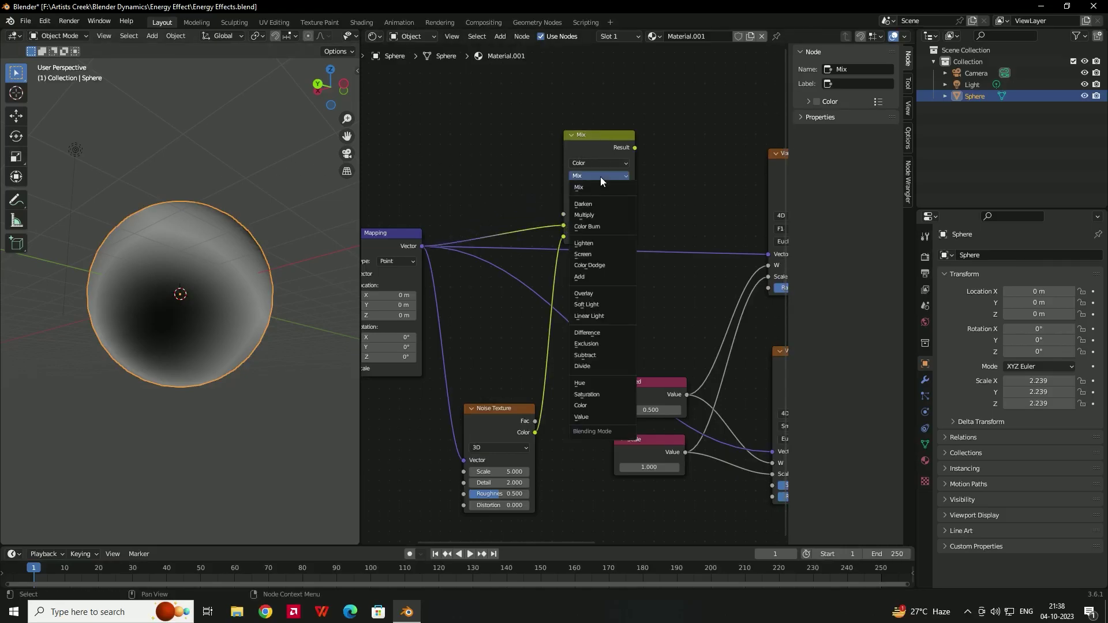
pyautogui.click(602, 312)
pyautogui.moveTo(665, 185); pyautogui.dragTo(634, 198, button='middle')
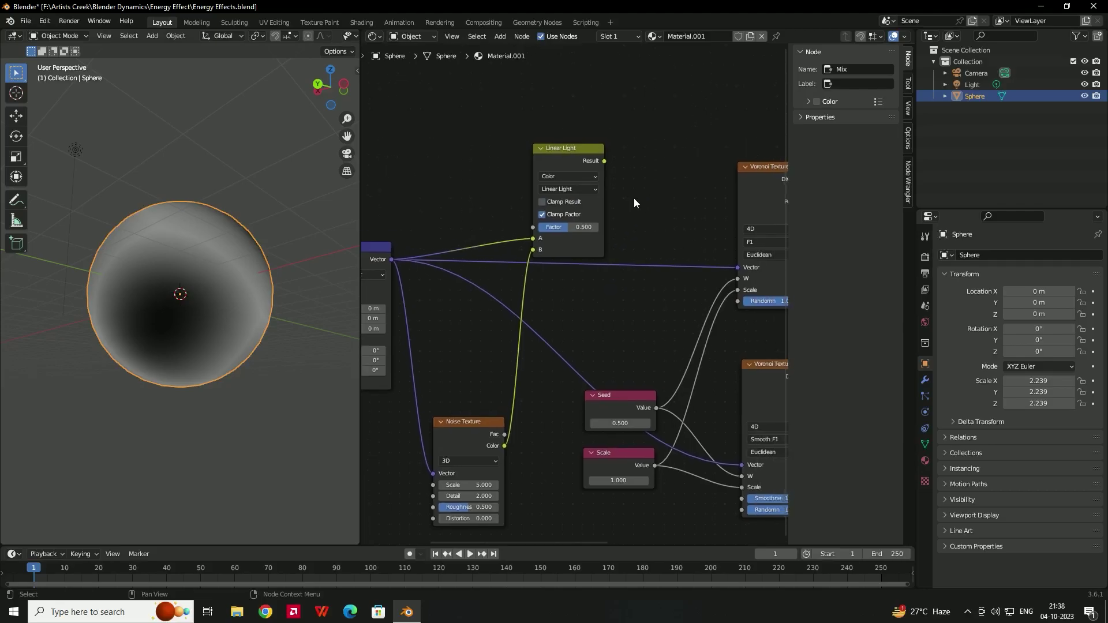
pyautogui.click(567, 151)
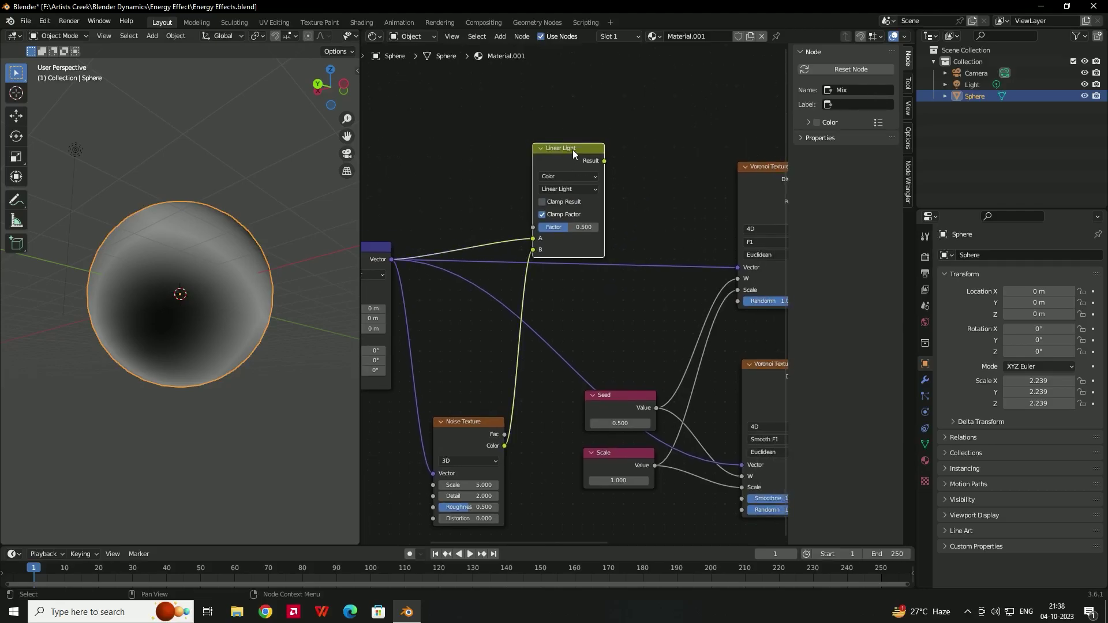
pyautogui.keyDown('ctrl'); pyautogui.keyDown('shift'); pyautogui.click(573, 151); pyautogui.keyUp('shift'); pyautogui.keyUp('ctrl')
pyautogui.moveTo(243, 244); pyautogui.dragTo(167, 270, button='middle')
pyautogui.moveTo(625, 185); pyautogui.dragTo(521, 140, button='middle')
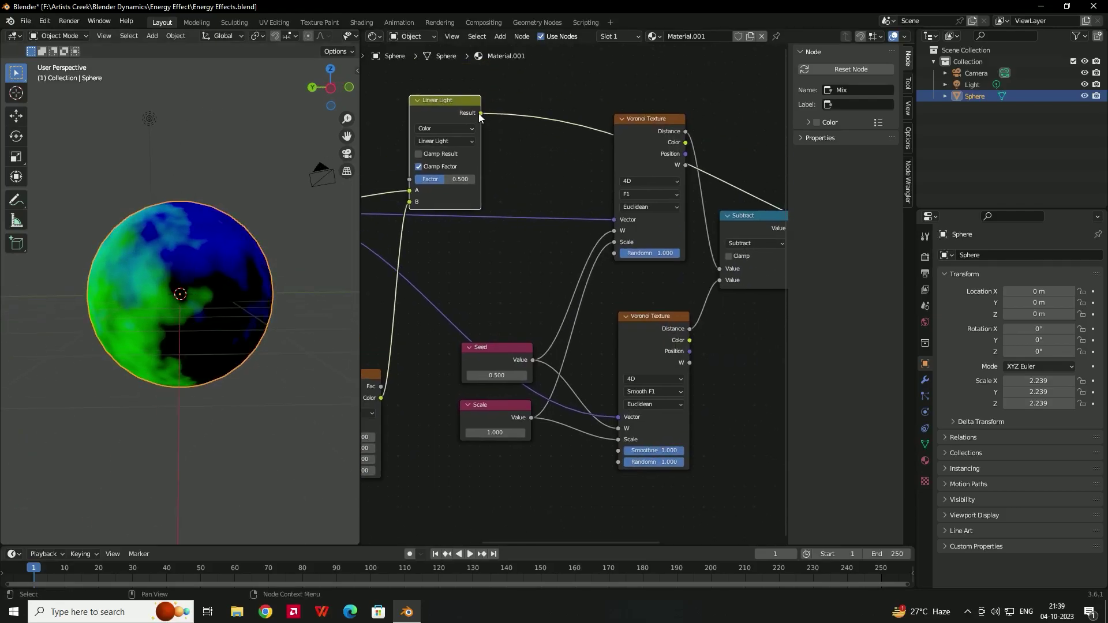
# Step: Connect the Linear Light result to the Vector inputs of both Voronoi textures and adjust the node's factor
pyautogui.moveTo(481, 113); pyautogui.dragTo(616, 220)
pyautogui.moveTo(482, 112); pyautogui.dragTo(618, 417)
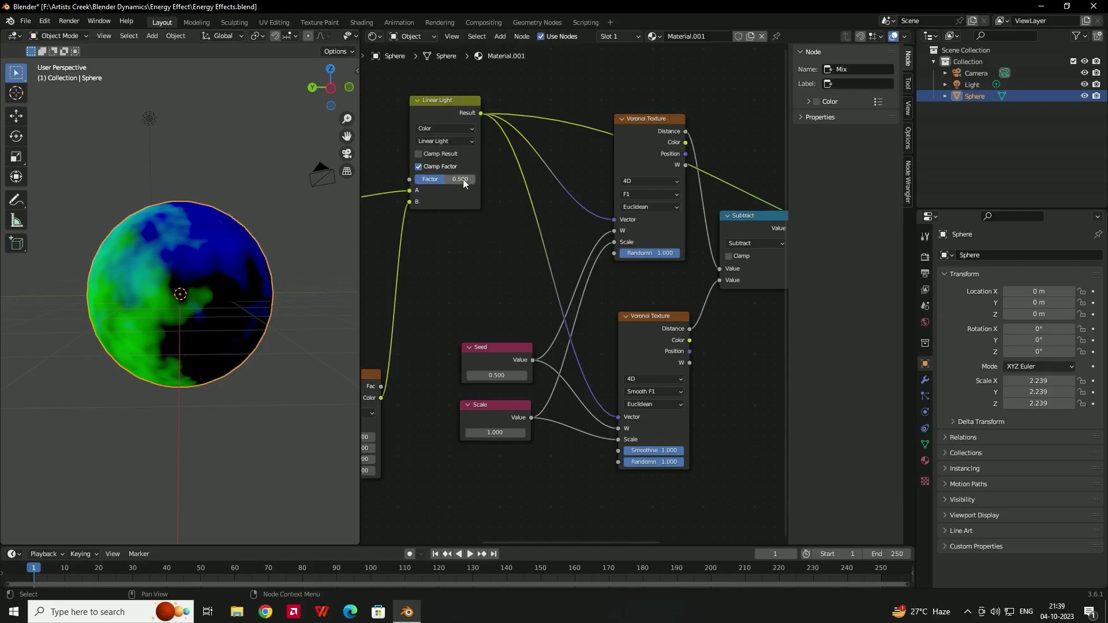
pyautogui.moveTo(461, 182)
pyautogui.mouseDown()
pyautogui.moveTo(435, 181)
pyautogui.moveTo(482, 182)
pyautogui.mouseUp()
# Step: Preview the Subtract node's output on the sphere and inspect the pattern up close
pyautogui.moveTo(744, 356); pyautogui.dragTo(651, 373, button='middle')
pyautogui.scroll(-3, 658, 346)
pyautogui.click(571, 236)
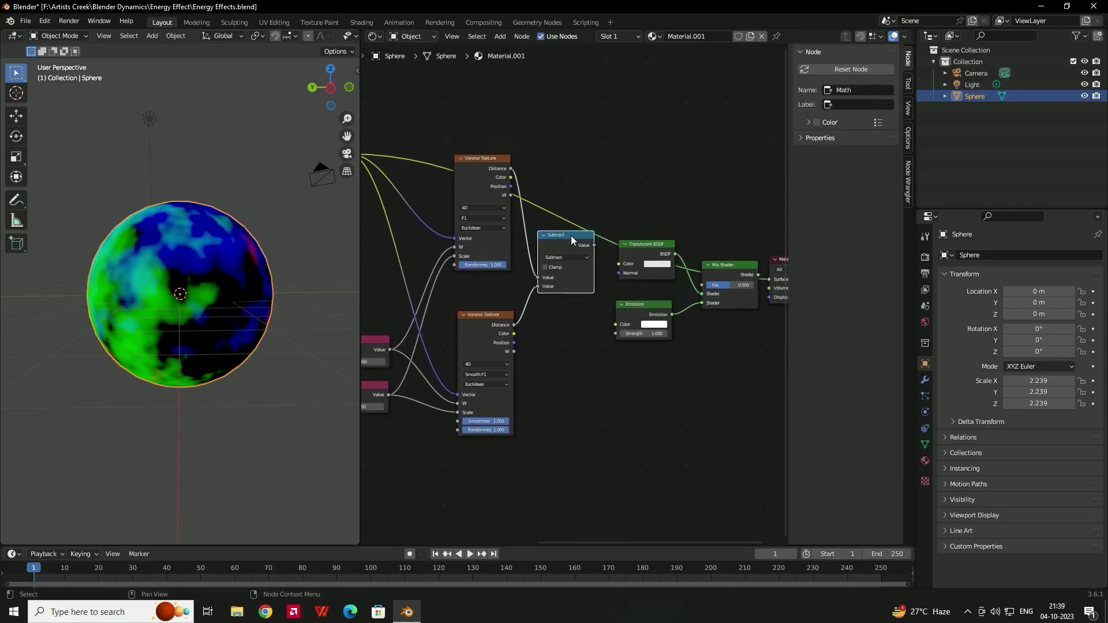
pyautogui.keyDown('ctrl'); pyautogui.keyDown('shift'); pyautogui.click(571, 236); pyautogui.keyUp('shift'); pyautogui.keyUp('ctrl')
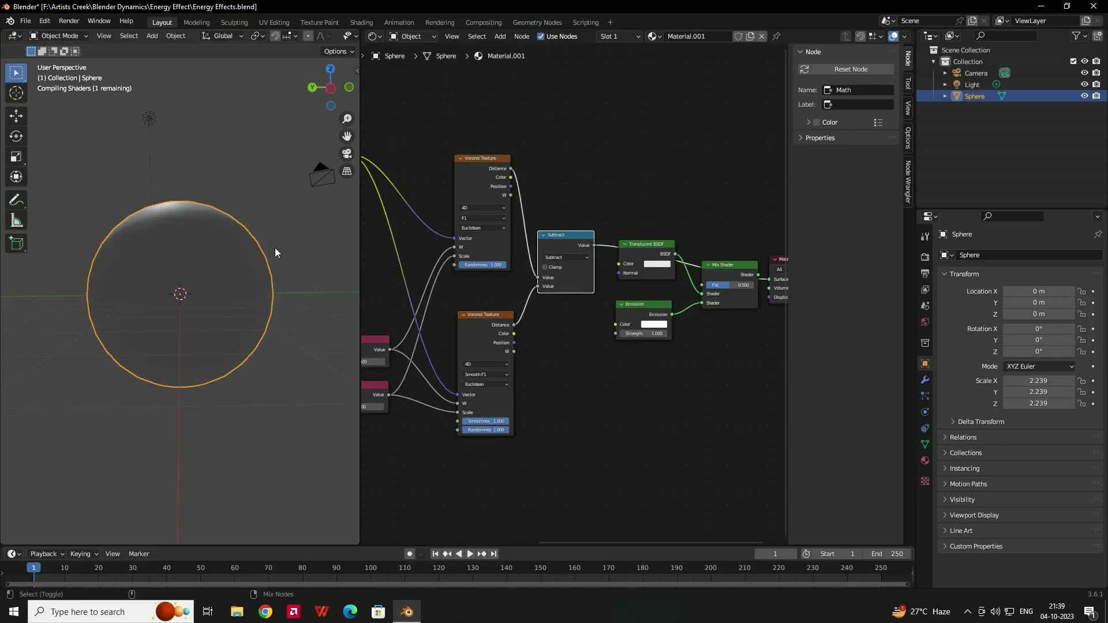
pyautogui.moveTo(273, 248); pyautogui.dragTo(306, 248, button='middle')
pyautogui.scroll(2, 211, 272)
pyautogui.moveTo(211, 272); pyautogui.dragTo(202, 250, button='middle')
# Step: Set the Linear Light node's factor to 0.333 and check the pattern on the sphere
pyautogui.moveTo(368, 268); pyautogui.dragTo(456, 246, button='middle')
pyautogui.scroll(3, 456, 246)
pyautogui.scroll(1, 488, 266)
pyautogui.moveTo(488, 254); pyautogui.dragTo(452, 254)
pyautogui.moveTo(233, 258); pyautogui.dragTo(237, 236, button='middle')
# Step: Add a Layer Weight node in the empty space above the Linear Light node
pyautogui.scroll(-4, 212, 268)
pyautogui.moveTo(503, 69); pyautogui.dragTo(590, 337, button='middle')
pyautogui.hotkey('shift', 'a')
pyautogui.click(488, 240)
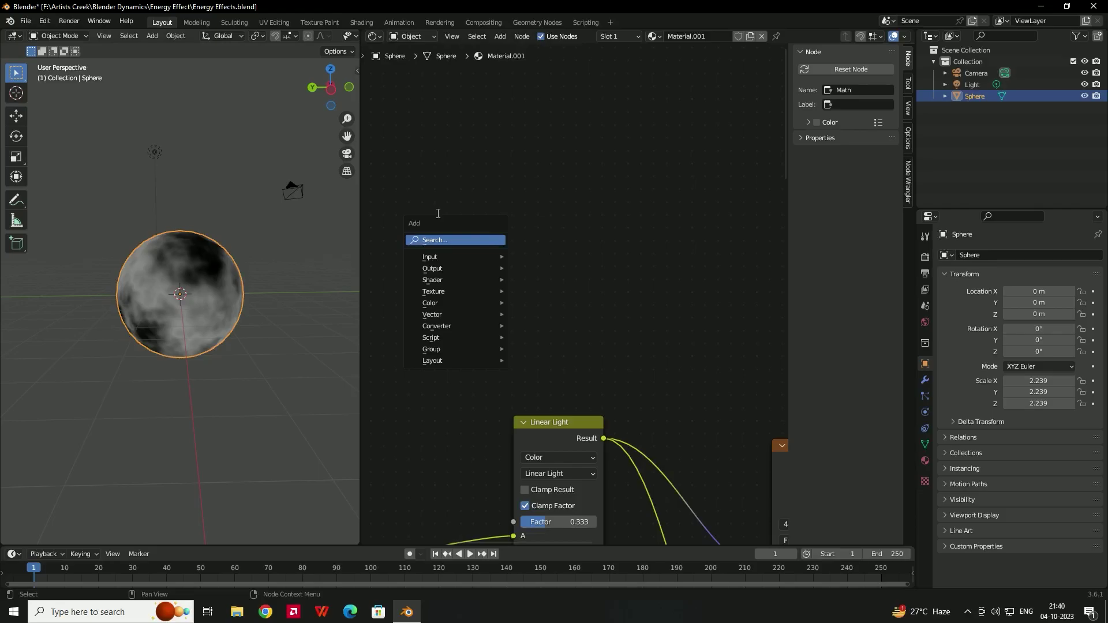
pyautogui.write('la')
pyautogui.press('Return')
pyautogui.click(440, 214)
# Step: Add a Color Ramp beside the Layer Weight node and connect the Fresnel output to its Fac input
pyautogui.hotkey('shift', 'a')
pyautogui.click(625, 267)
pyautogui.write('cr')
pyautogui.press('Return')
pyautogui.click(610, 224)
pyautogui.moveTo(532, 237); pyautogui.dragTo(593, 347)
# Step: Preview the Layer Weight's Color Ramp output on the sphere
pyautogui.moveTo(603, 192); pyautogui.dragTo(556, 160, button='middle')
pyautogui.click(625, 198)
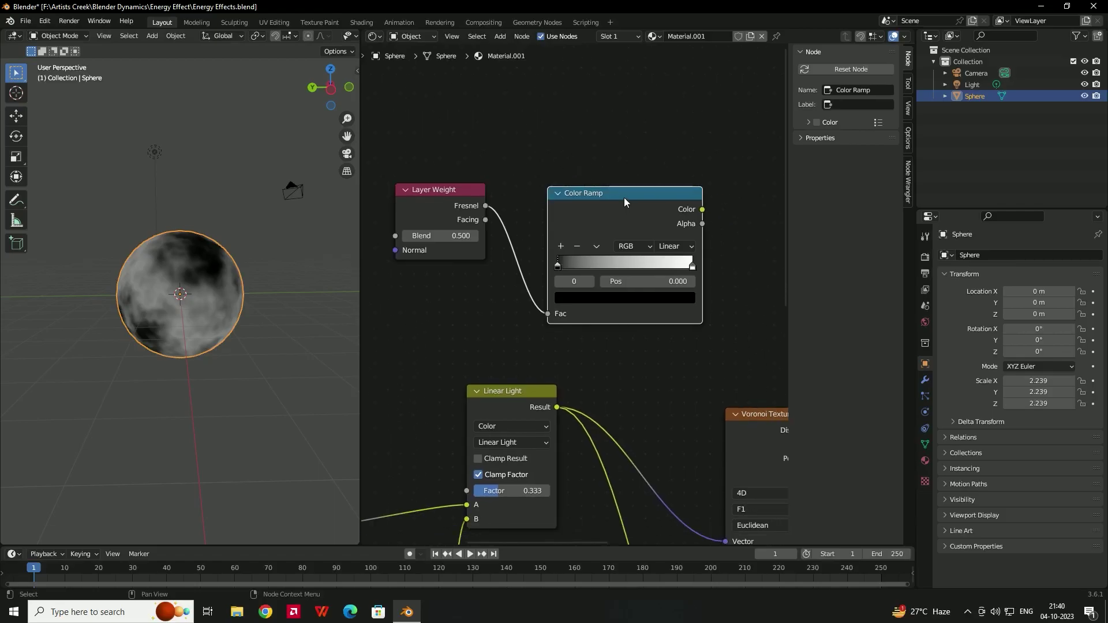
pyautogui.keyDown('ctrl'); pyautogui.keyDown('shift'); pyautogui.click(621, 190); pyautogui.keyUp('shift'); pyautogui.keyUp('ctrl')
pyautogui.scroll(2, 300, 289)
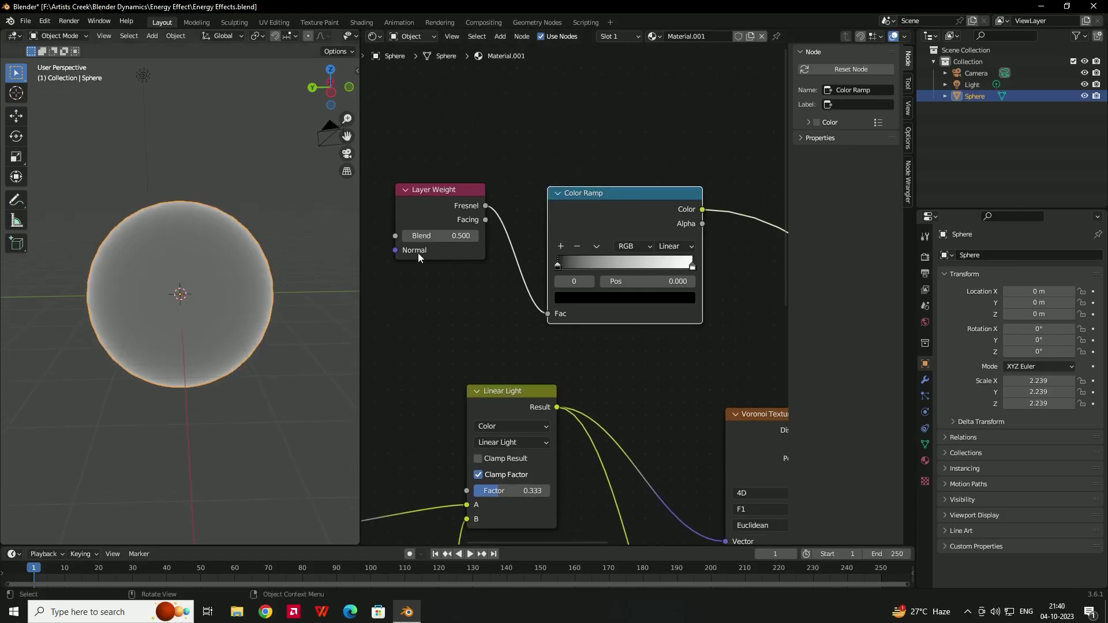
# Step: Try moving the Color Ramp's black stop to 0.114 and its white stop close beside it
pyautogui.moveTo(559, 266); pyautogui.dragTo(575, 265)
pyautogui.moveTo(231, 248)
pyautogui.mouseDown(button='middle')
pyautogui.moveTo(151, 307)
pyautogui.moveTo(230, 235)
pyautogui.mouseUp(button='middle')
pyautogui.hotkey('ctrl', 'z')
pyautogui.moveTo(468, 279); pyautogui.dragTo(445, 305, button='middle')
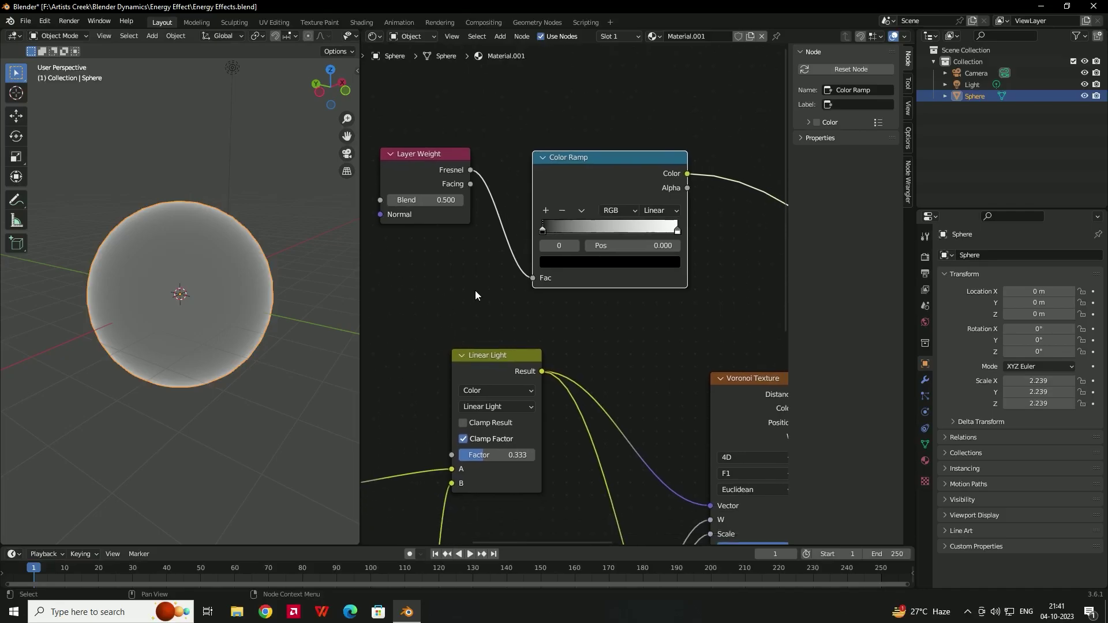
pyautogui.moveTo(542, 232); pyautogui.dragTo(558, 234)
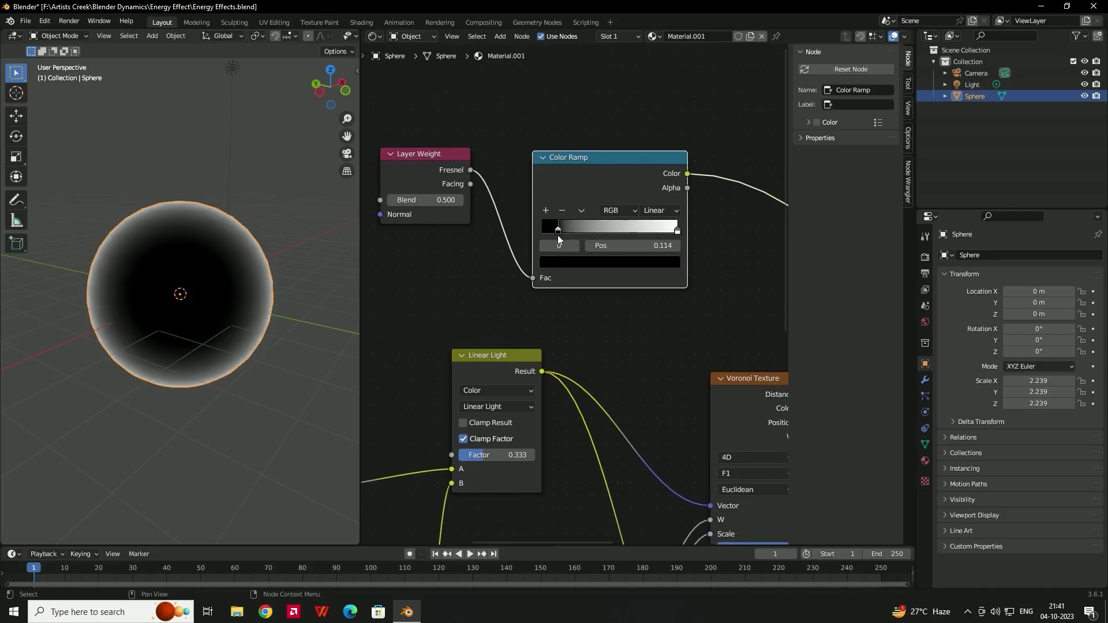
pyautogui.moveTo(679, 231); pyautogui.dragTo(570, 232)
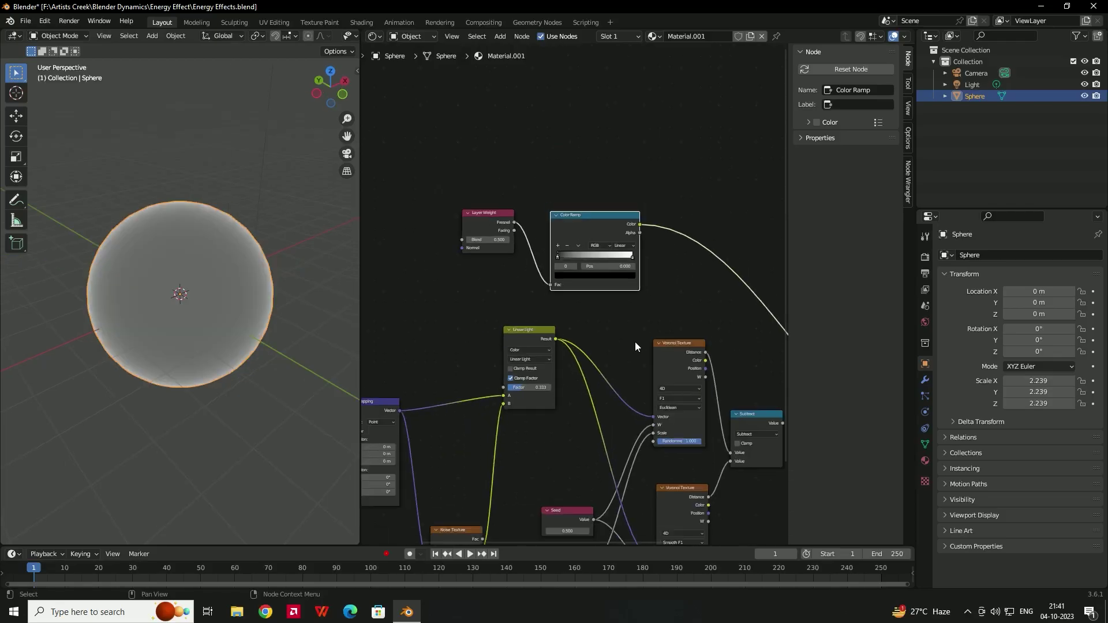
# Step: Add a Math node set to Multiply in the space between the Color Ramp and the shader nodes
pyautogui.scroll(-3, 636, 341)
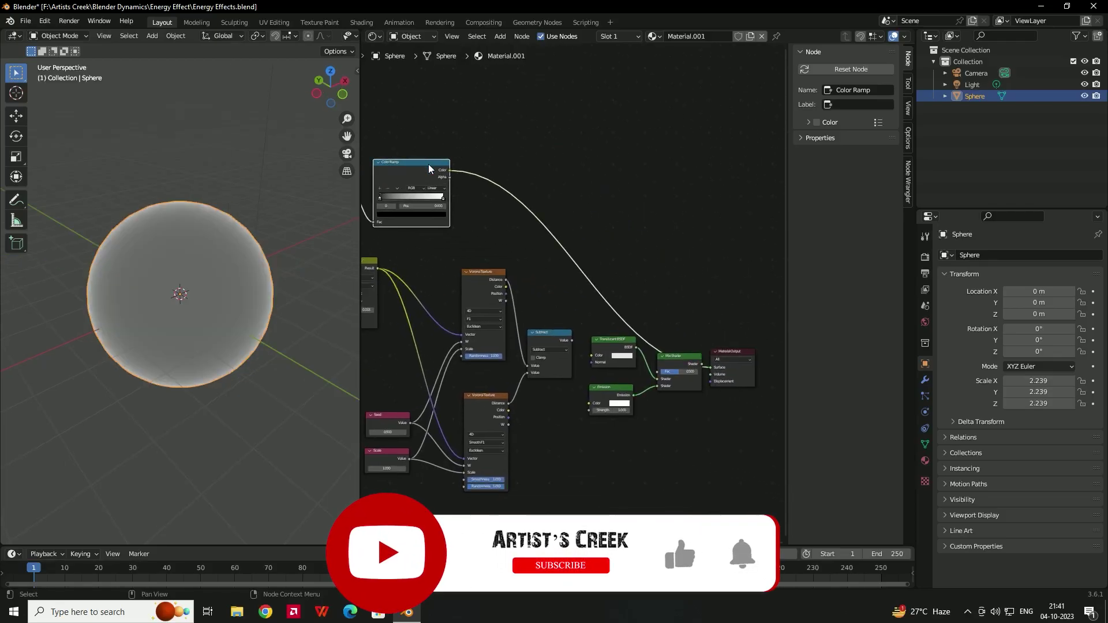
pyautogui.hotkey('shift', 'a')
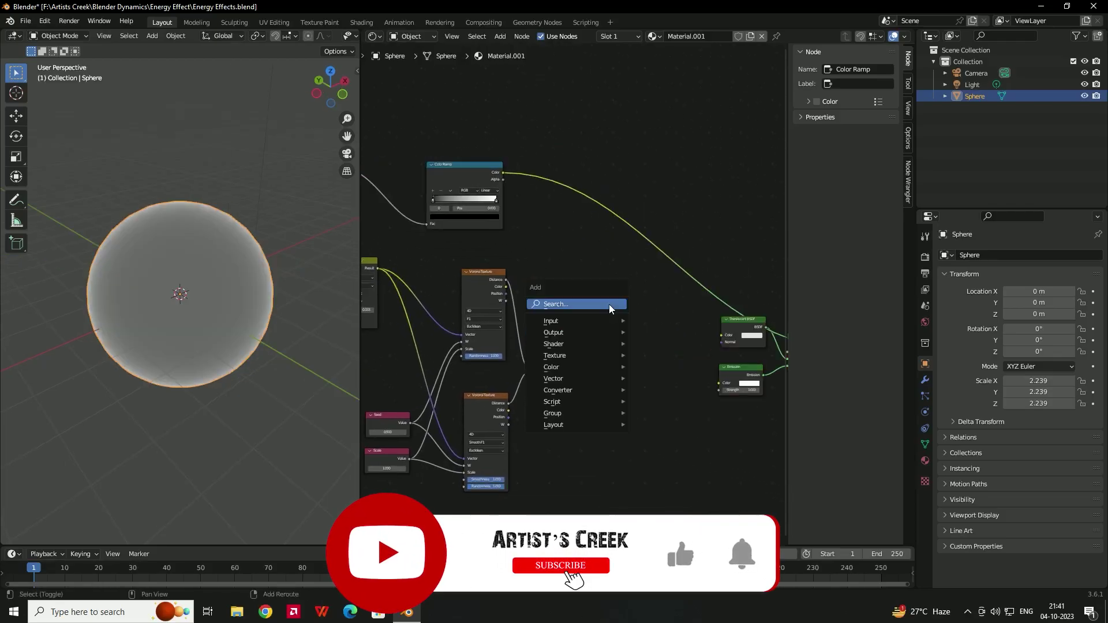
pyautogui.click(609, 304)
pyautogui.write('m')
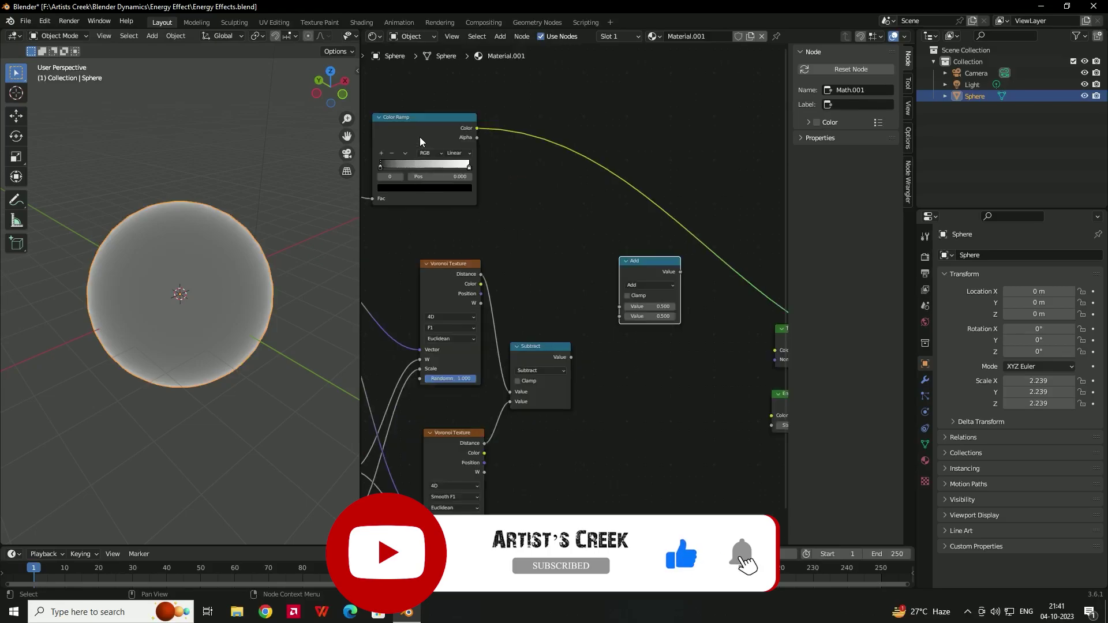
pyautogui.click(552, 346)
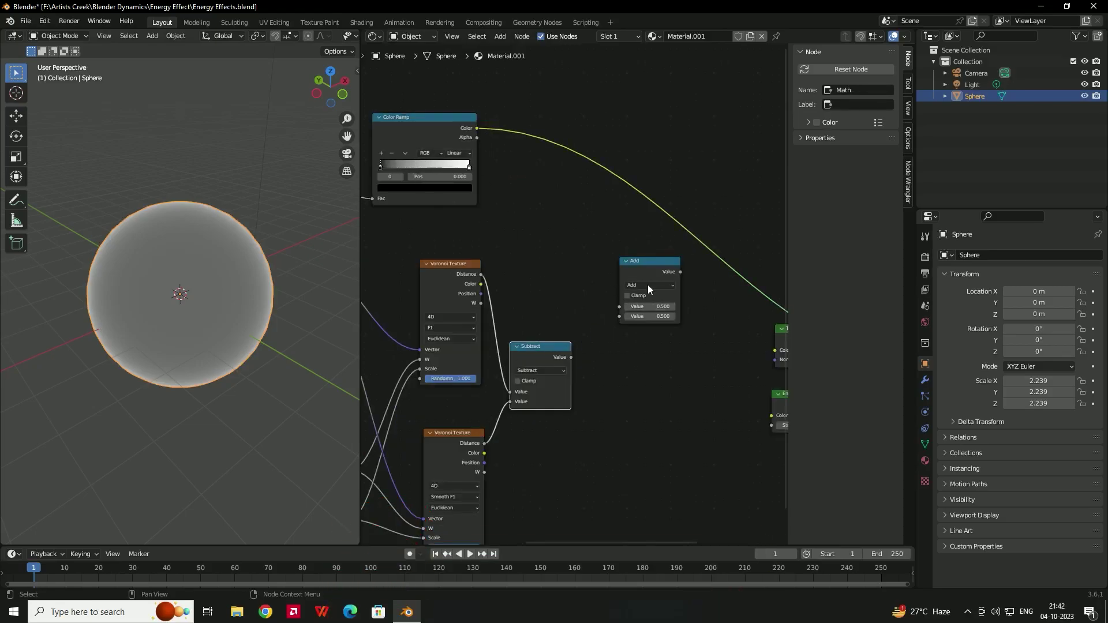
pyautogui.click(648, 285)
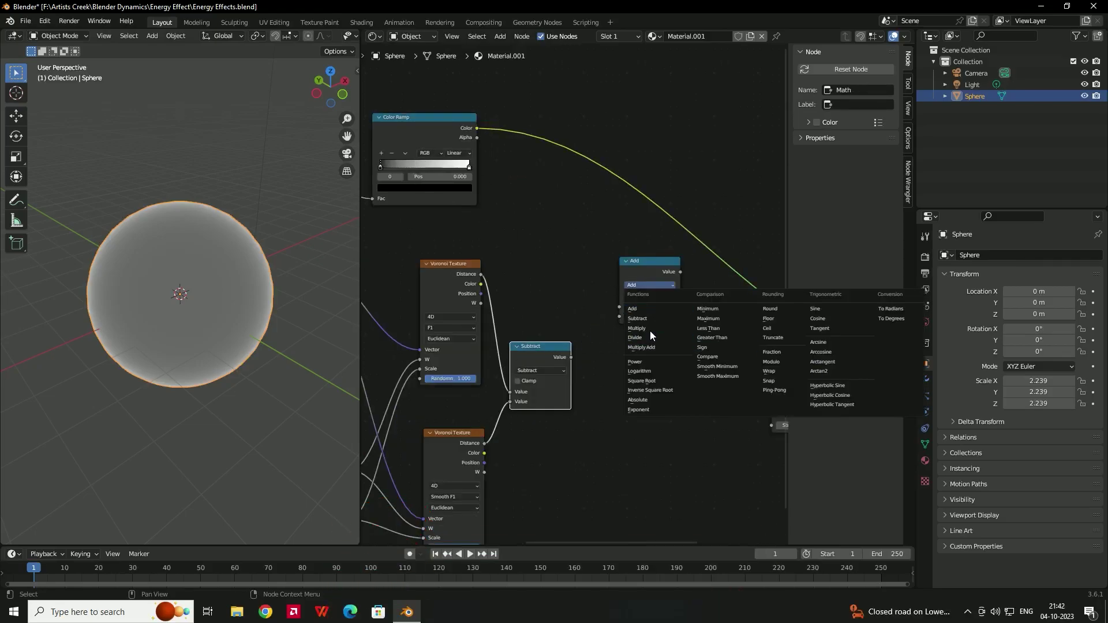
pyautogui.click(655, 329)
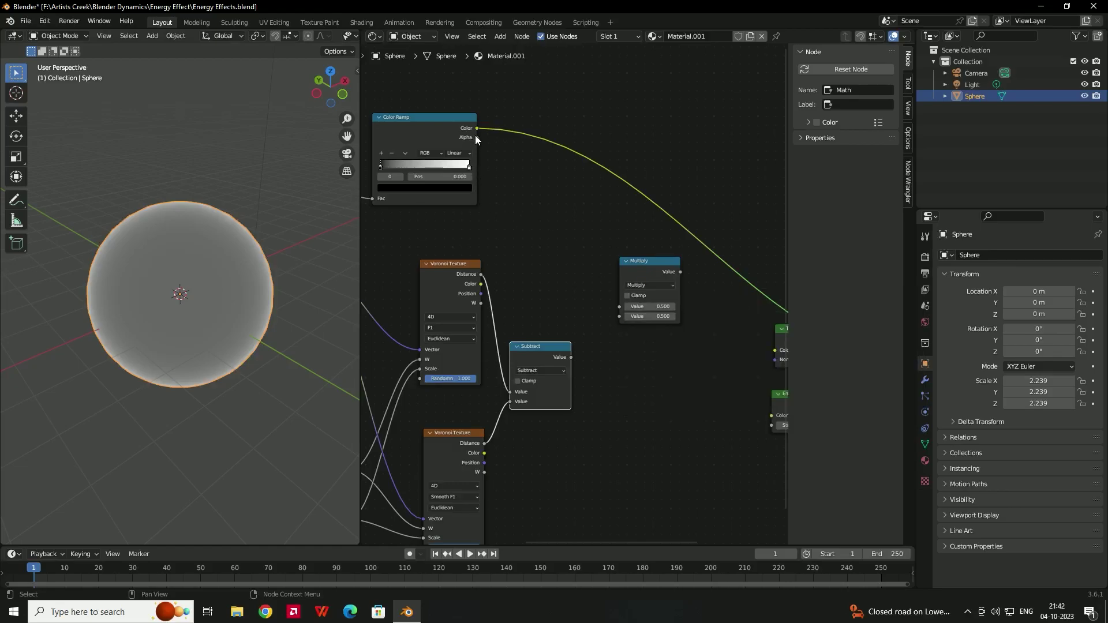
# Step: Connect the Color Ramp's Color and the Subtract value to the Multiply inputs, and preview the product on the sphere
pyautogui.moveTo(477, 128); pyautogui.dragTo(629, 306)
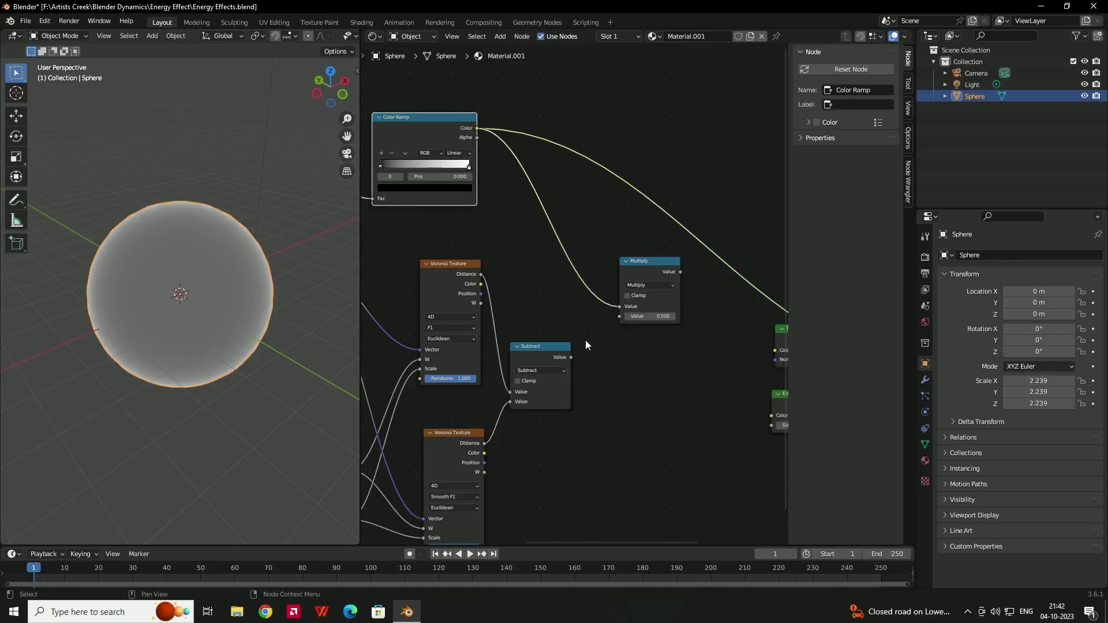
pyautogui.moveTo(571, 358); pyautogui.dragTo(621, 316)
pyautogui.click(650, 261)
pyautogui.keyDown('ctrl'); pyautogui.keyDown('shift'); pyautogui.click(649, 261); pyautogui.keyUp('shift'); pyautogui.keyUp('ctrl')
pyautogui.moveTo(231, 277); pyautogui.dragTo(209, 249, button='middle')
pyautogui.scroll(1, 205, 248)
pyautogui.scroll(1, 220, 243)
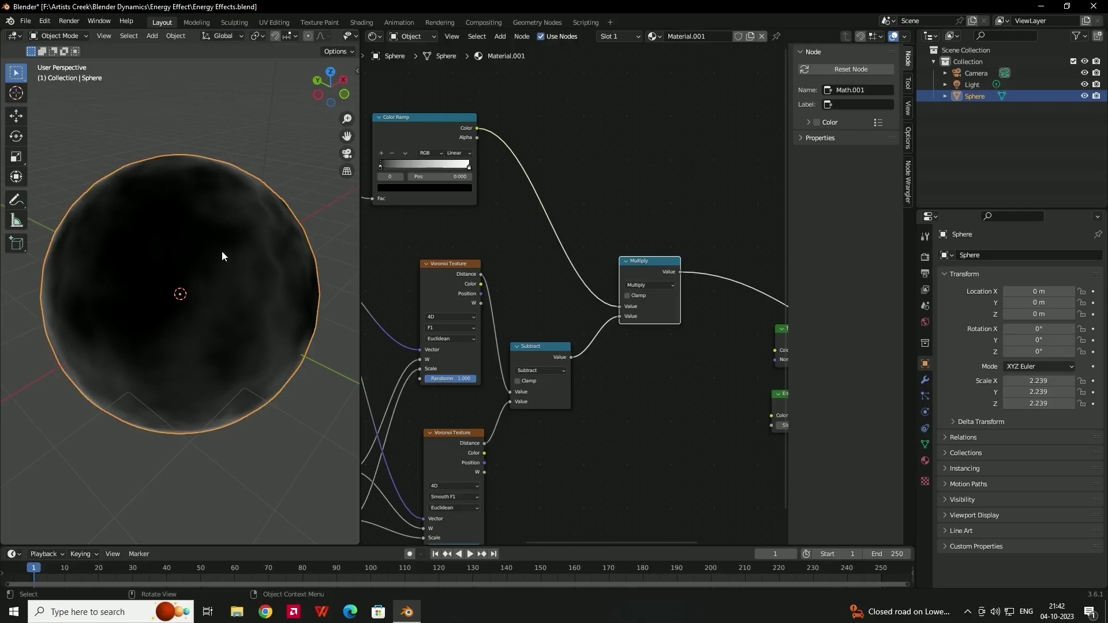
pyautogui.moveTo(196, 268)
pyautogui.mouseDown(button='middle')
pyautogui.moveTo(219, 257)
pyautogui.moveTo(199, 221)
pyautogui.moveTo(199, 236)
pyautogui.mouseUp(button='middle')
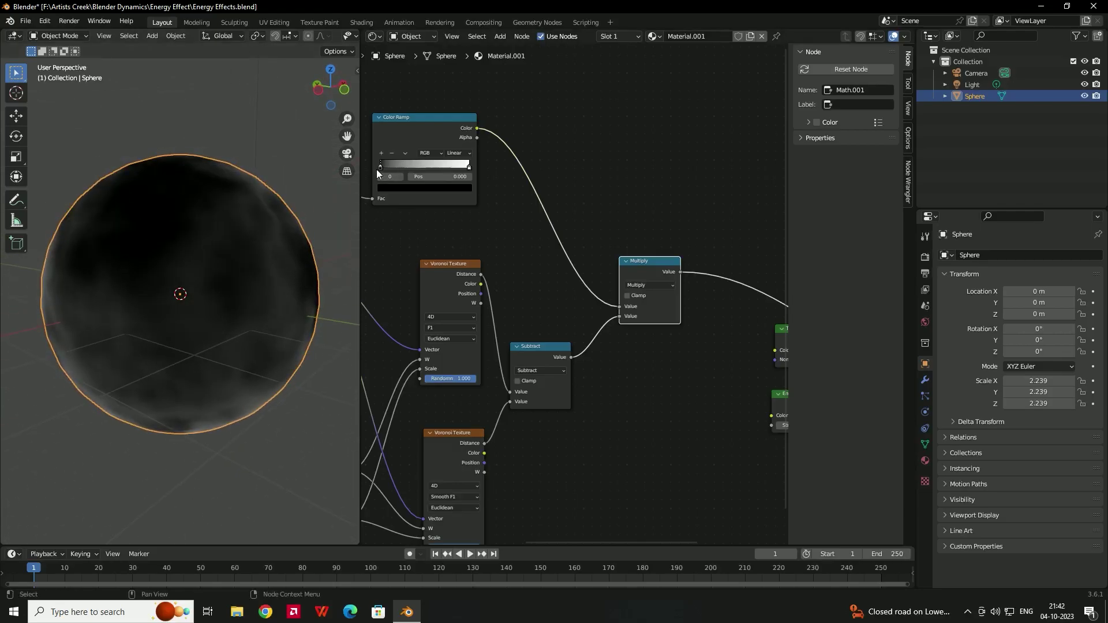
# Step: Tighten the Fresnel Color Ramp by moving the black stop to about 0.118 and the white stop close beside it
pyautogui.moveTo(381, 165); pyautogui.dragTo(390, 166)
pyautogui.moveTo(292, 193)
pyautogui.mouseDown(button='middle')
pyautogui.moveTo(240, 221)
pyautogui.moveTo(205, 178)
pyautogui.moveTo(297, 151)
pyautogui.moveTo(217, 213)
pyautogui.moveTo(268, 261)
pyautogui.mouseUp(button='middle')
pyautogui.scroll(3, 181, 276)
pyautogui.moveTo(181, 276); pyautogui.dragTo(261, 242, button='middle')
pyautogui.moveTo(469, 169); pyautogui.dragTo(398, 170)
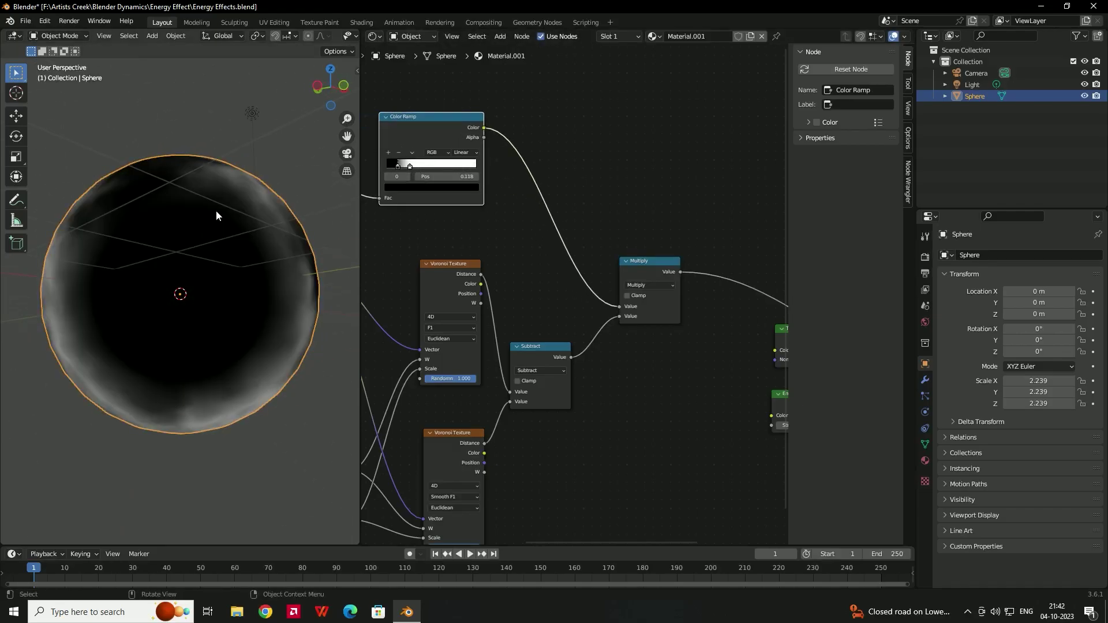
pyautogui.moveTo(215, 210); pyautogui.dragTo(254, 237, button='middle')
pyautogui.scroll(-2, 224, 226)
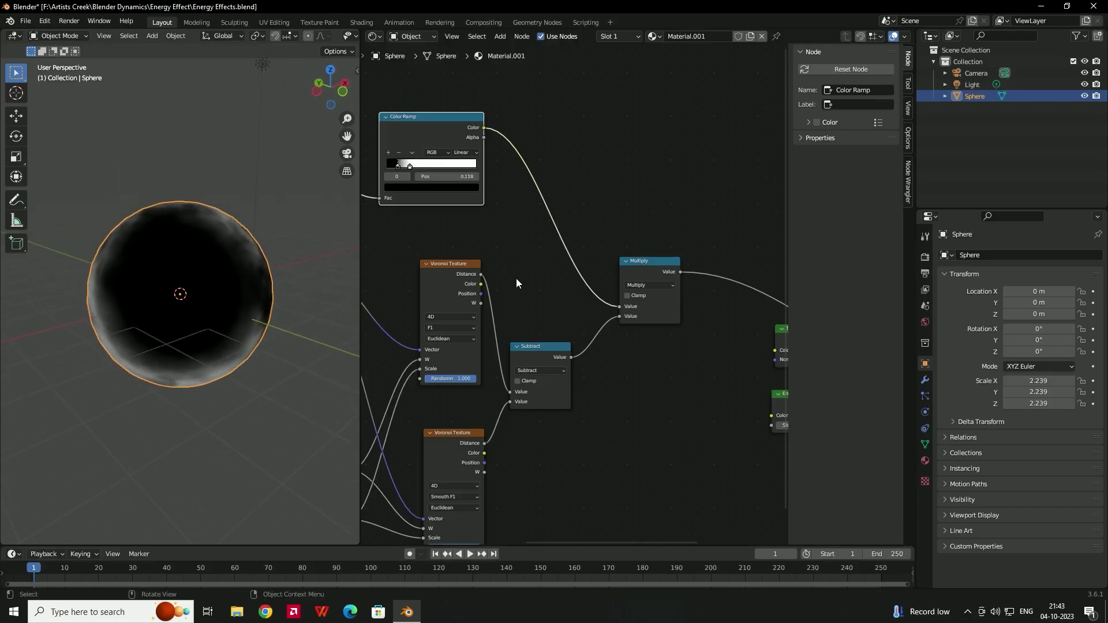
# Step: Move the Multiply node farther from the Subtract node to make room for another node between them
pyautogui.moveTo(479, 312); pyautogui.dragTo(466, 270, button='middle')
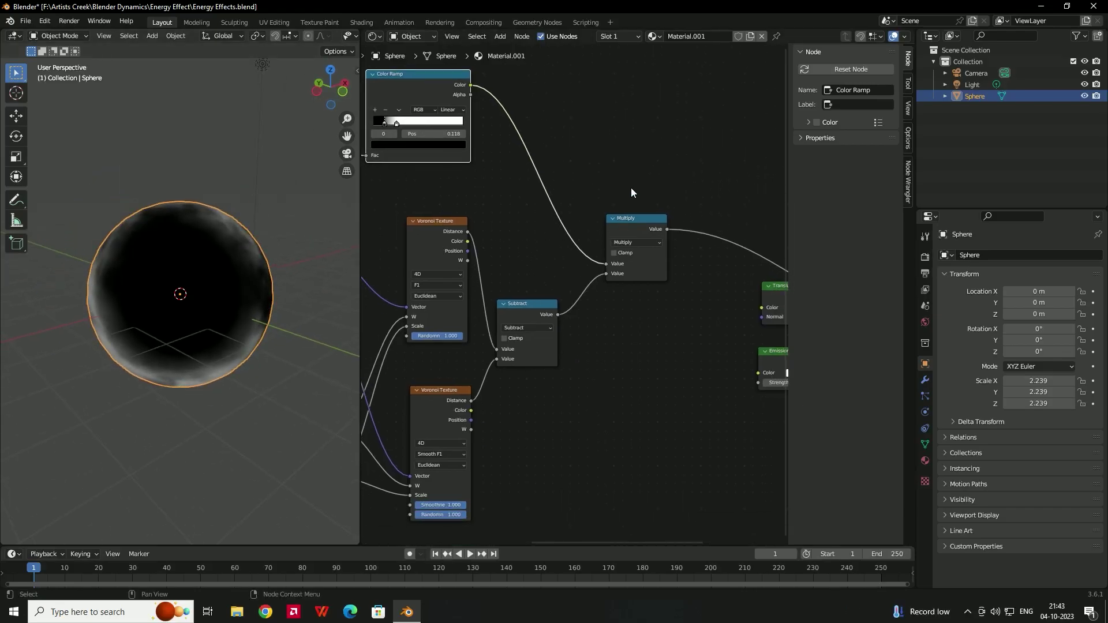
pyautogui.moveTo(647, 214); pyautogui.dragTo(587, 227, button='middle')
pyautogui.moveTo(589, 228); pyautogui.dragTo(670, 209)
pyautogui.click(558, 183)
pyautogui.moveTo(558, 183); pyautogui.dragTo(644, 210, button='middle')
# Step: Duplicate the Color Ramp and insert the copy into the link between the Subtract and Multiply nodes
pyautogui.click(445, 114)
pyautogui.hotkey('shift', 'd')
pyautogui.click(660, 314)
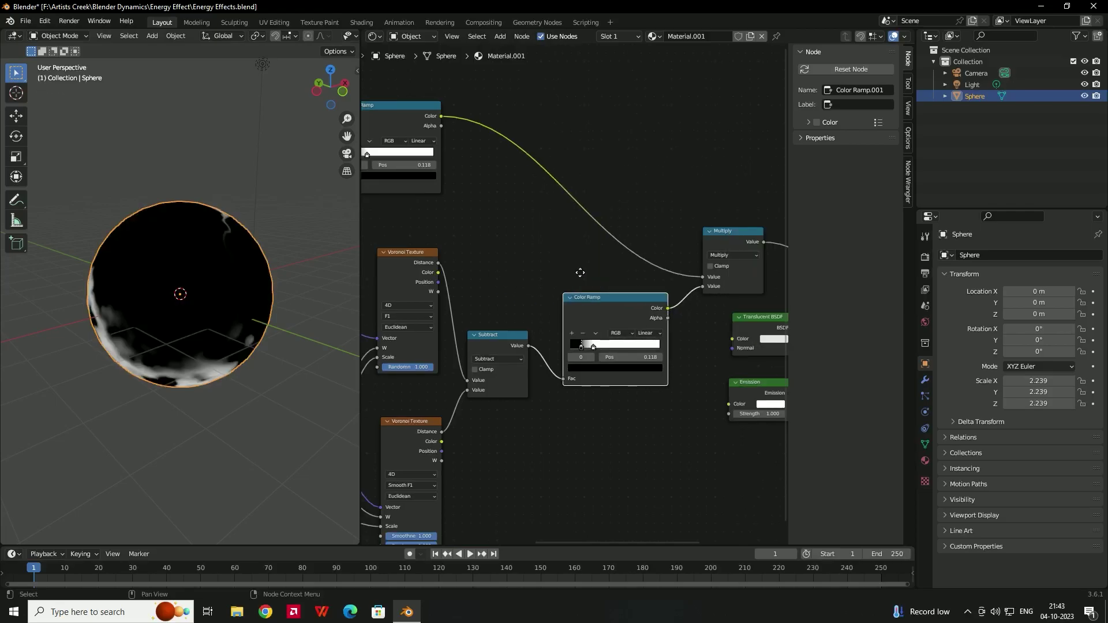
# Step: Move the duplicated Color Ramp's white stop to 0.182
pyautogui.moveTo(277, 302)
pyautogui.mouseDown(button='middle')
pyautogui.moveTo(282, 213)
pyautogui.moveTo(300, 289)
pyautogui.moveTo(248, 314)
pyautogui.mouseUp(button='middle')
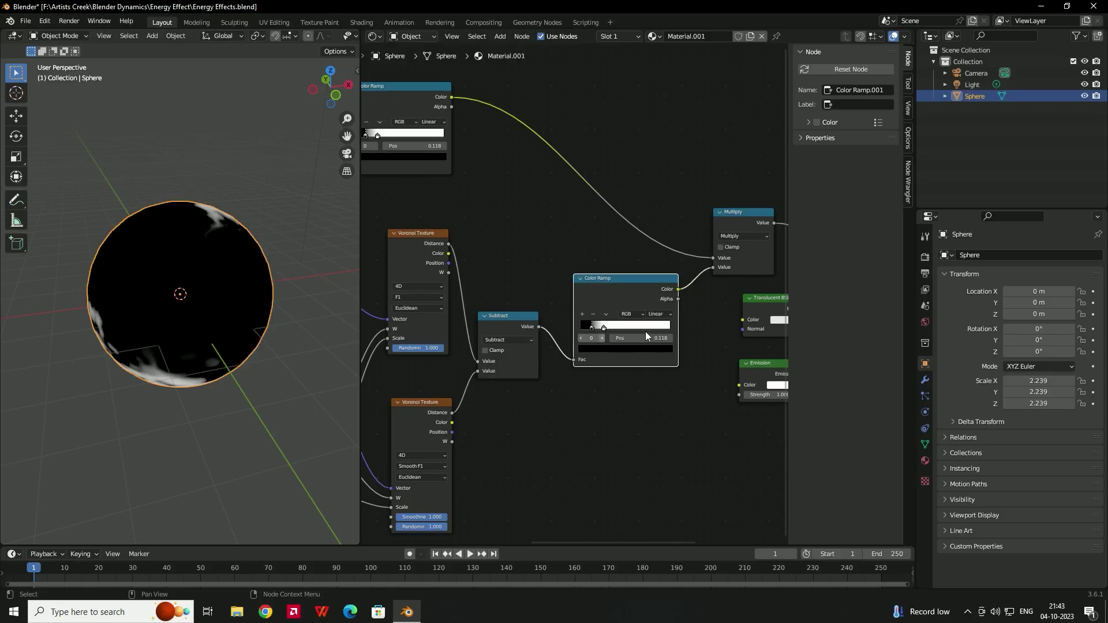
pyautogui.moveTo(604, 328); pyautogui.dragTo(590, 327)
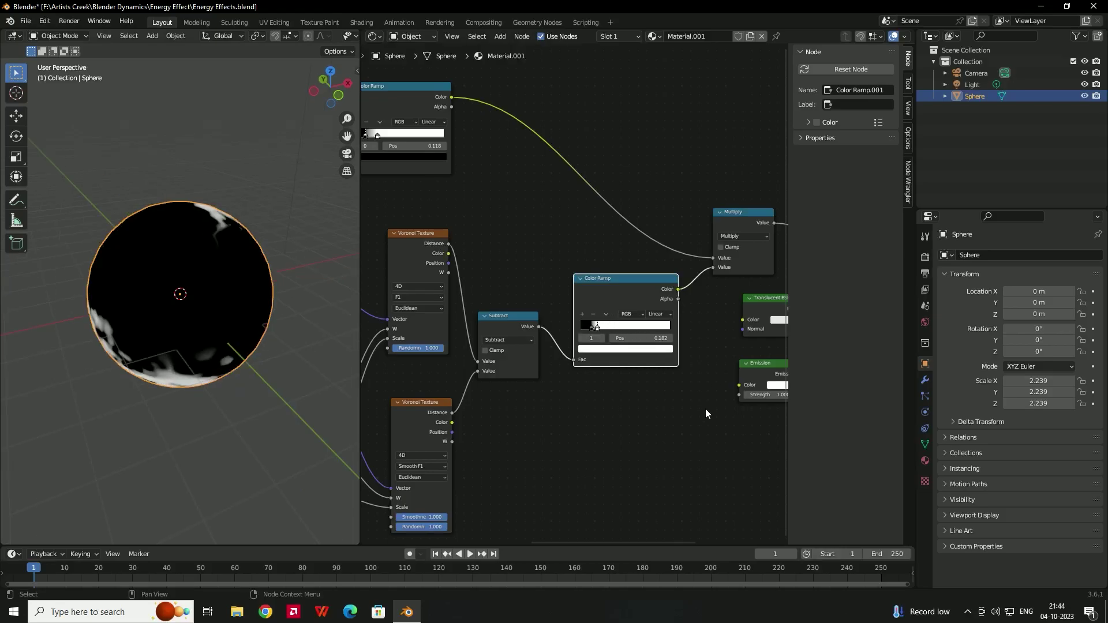
pyautogui.click(705, 409)
# Step: Connect the Multiply value to the Mix Shader's Fac input
pyautogui.moveTo(693, 396); pyautogui.dragTo(512, 416, button='middle')
pyautogui.moveTo(586, 266); pyautogui.dragTo(527, 245, button='middle')
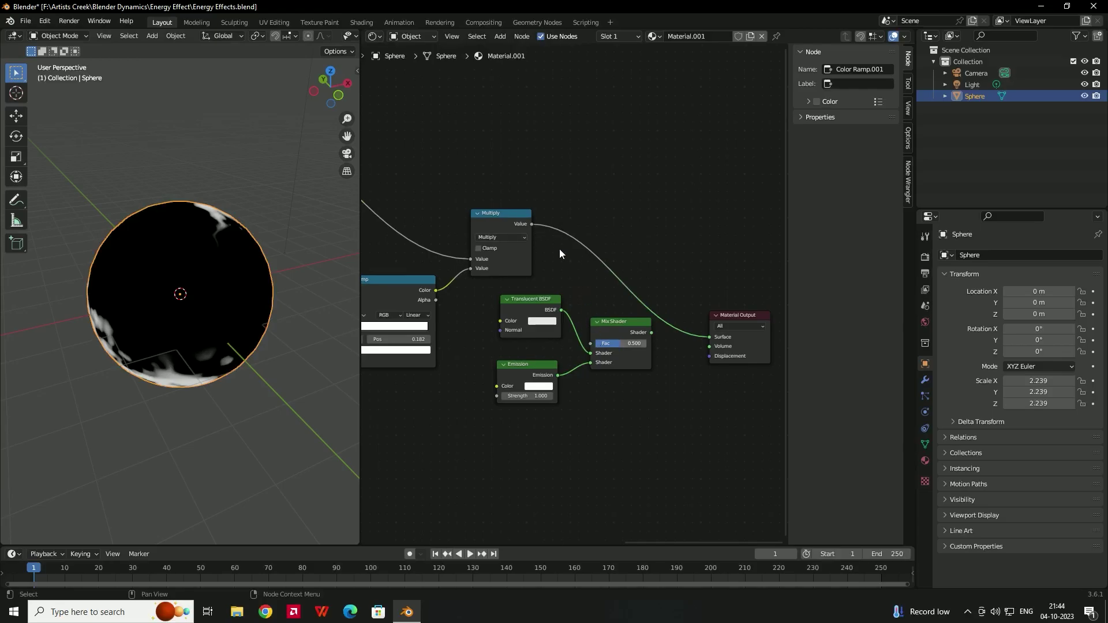
pyautogui.moveTo(531, 223); pyautogui.dragTo(591, 343)
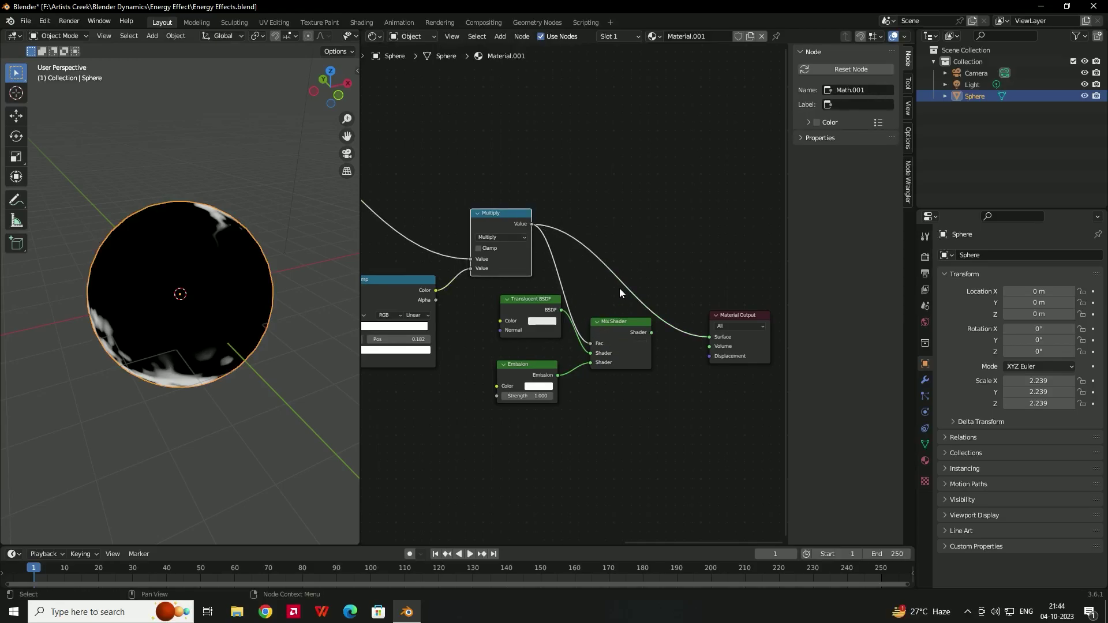
# Step: Change the Emission shader's color from white to a warm orange
pyautogui.scroll(2, 591, 345)
pyautogui.scroll(1, 534, 324)
pyautogui.click(535, 324)
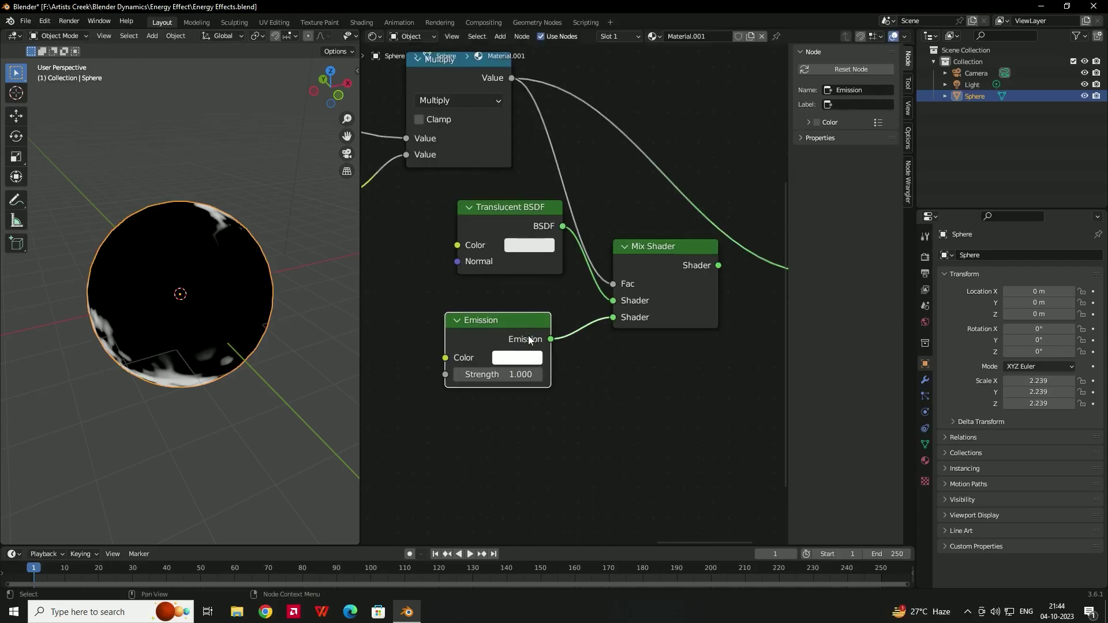
pyautogui.click(528, 358)
pyautogui.moveTo(557, 197); pyautogui.dragTo(553, 235)
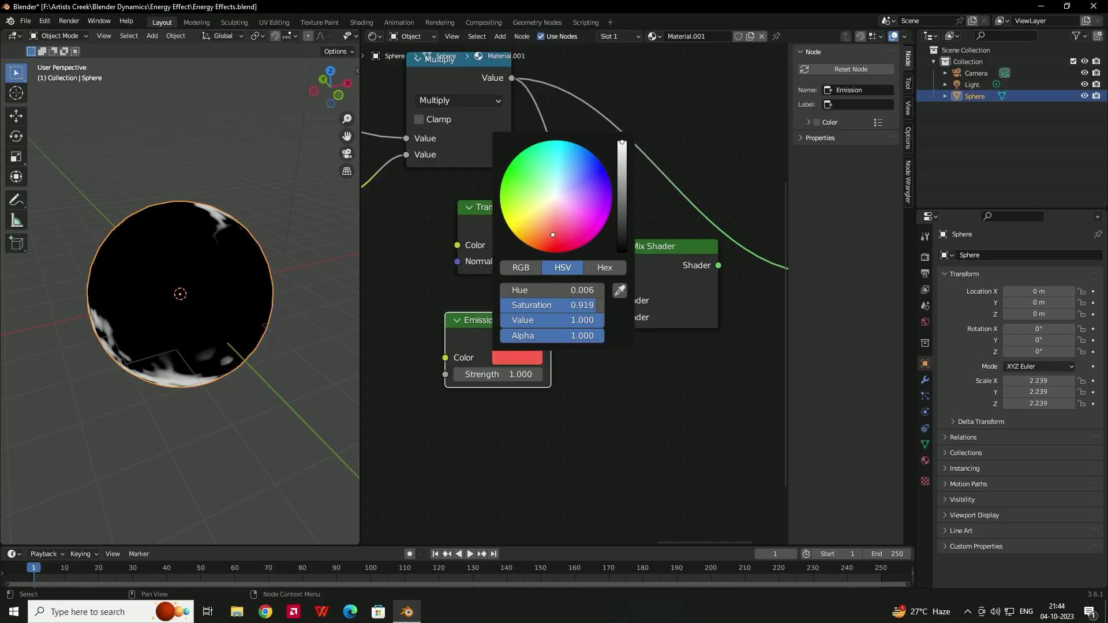
pyautogui.moveTo(553, 235); pyautogui.dragTo(537, 231)
# Step: Connect the Mix Shader's output to the Material Output's Surface input and inspect the sphere
pyautogui.moveTo(665, 372); pyautogui.dragTo(535, 416, button='middle')
pyautogui.moveTo(586, 312); pyautogui.dragTo(688, 316)
pyautogui.moveTo(241, 338)
pyautogui.mouseDown(button='middle')
pyautogui.moveTo(257, 255)
pyautogui.moveTo(310, 276)
pyautogui.moveTo(259, 300)
pyautogui.moveTo(224, 288)
pyautogui.moveTo(185, 359)
pyautogui.moveTo(271, 313)
pyautogui.moveTo(269, 369)
pyautogui.moveTo(239, 341)
pyautogui.moveTo(241, 310)
pyautogui.moveTo(244, 336)
pyautogui.moveTo(270, 317)
pyautogui.mouseUp(button='middle')
pyautogui.moveTo(614, 380); pyautogui.dragTo(532, 395, button='middle')
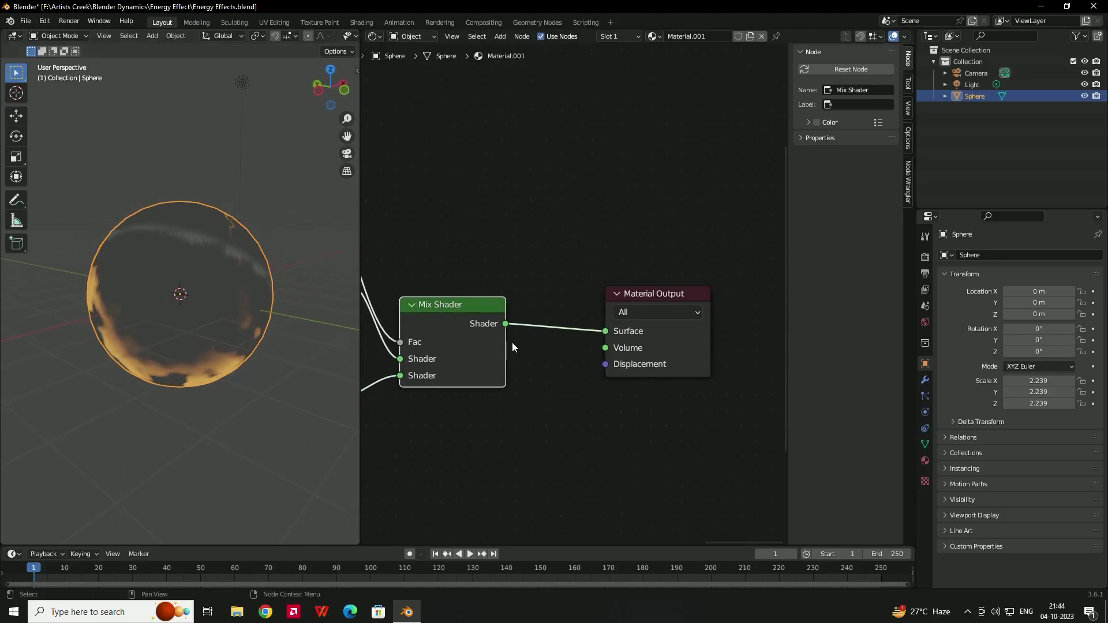
# Step: Set the sphere material's blend mode to Alpha Blend and inspect the sphere
pyautogui.click(925, 460)
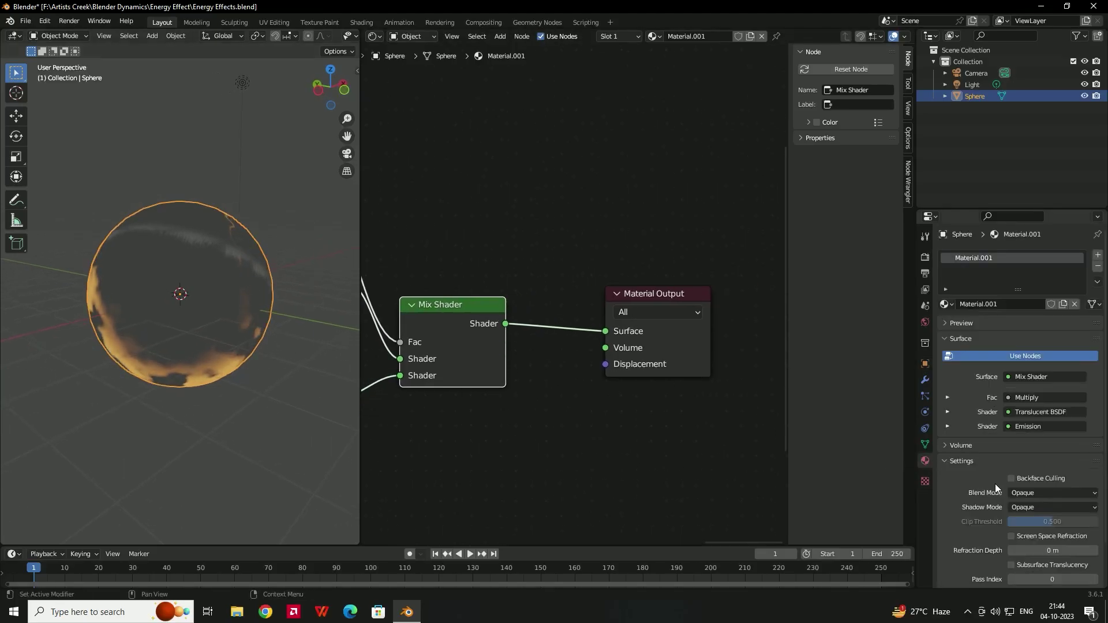
pyautogui.click(1038, 492)
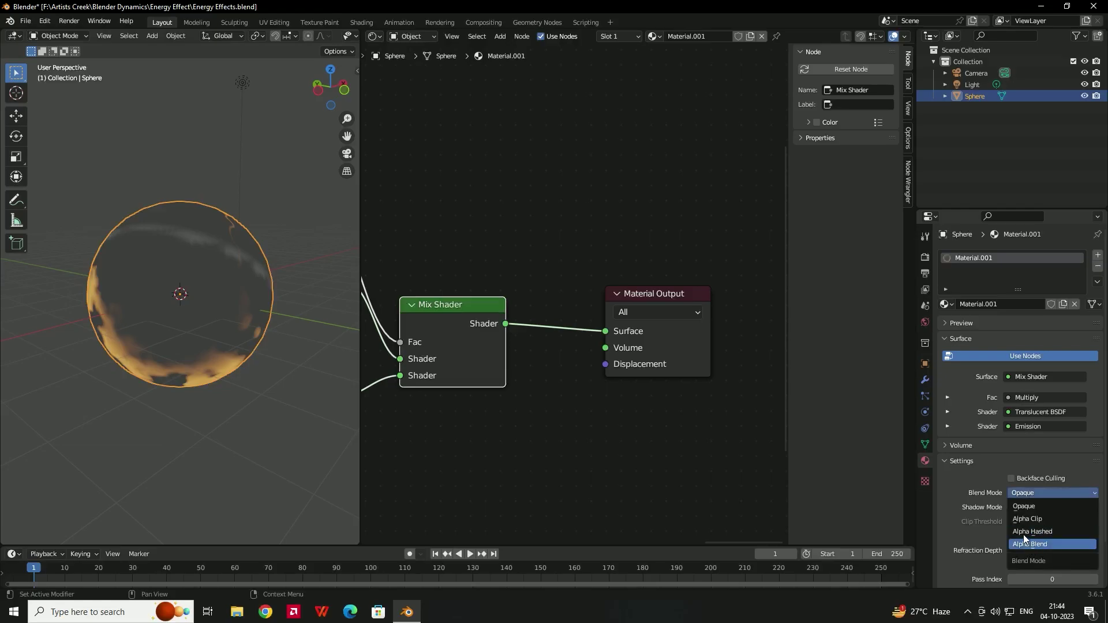
pyautogui.press('Return')
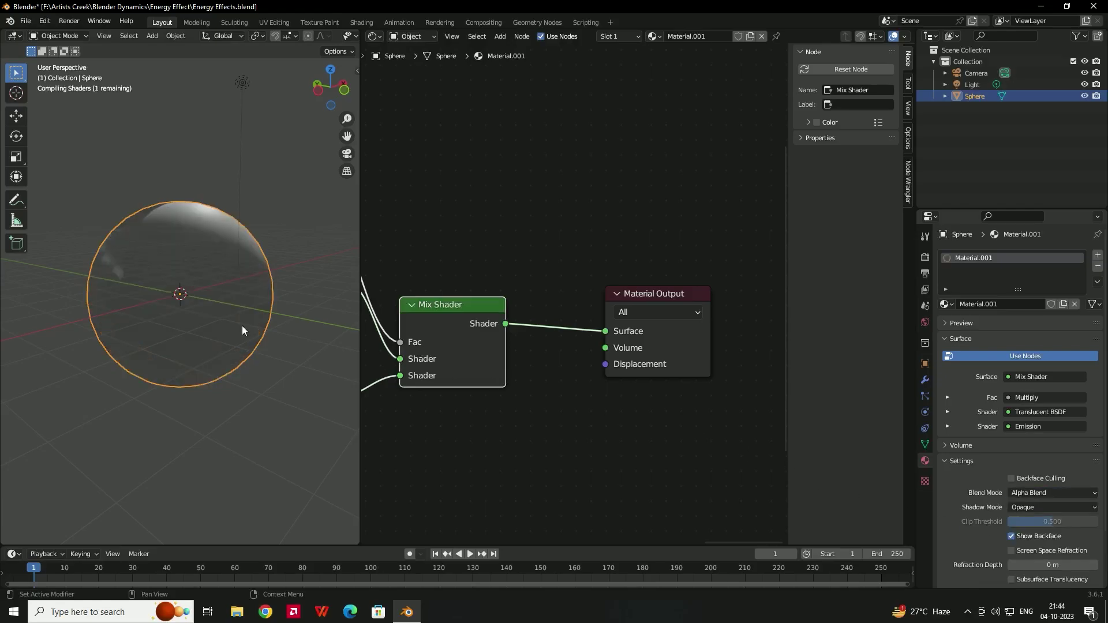
pyautogui.moveTo(174, 286); pyautogui.dragTo(204, 272, button='middle')
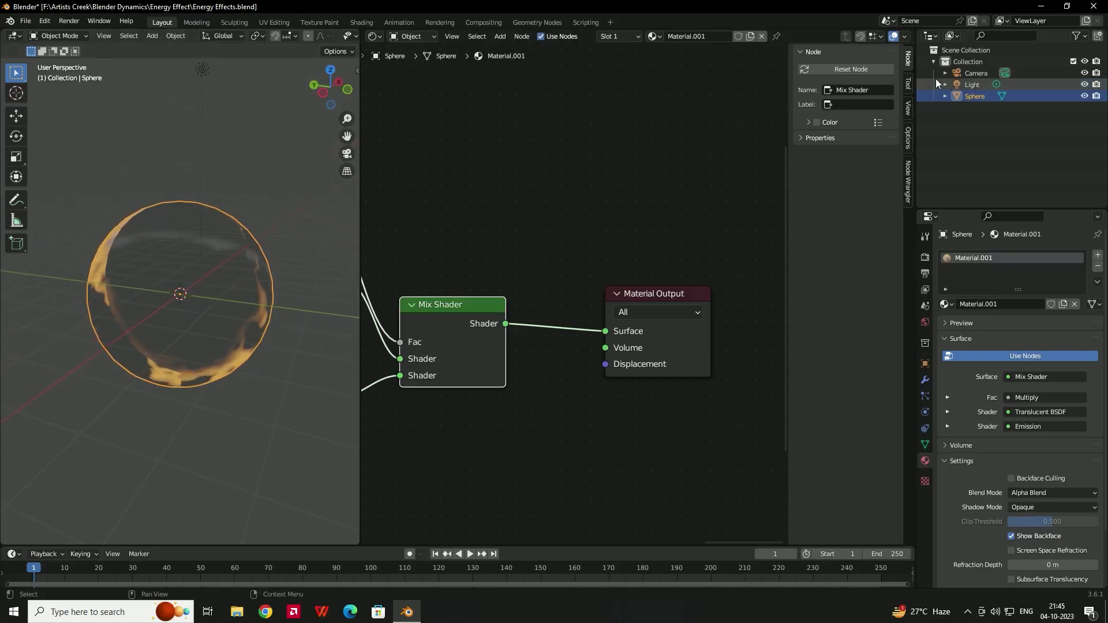
# Step: Enable Bloom in the Eevee render settings and widen the 3D viewport
pyautogui.click(925, 258)
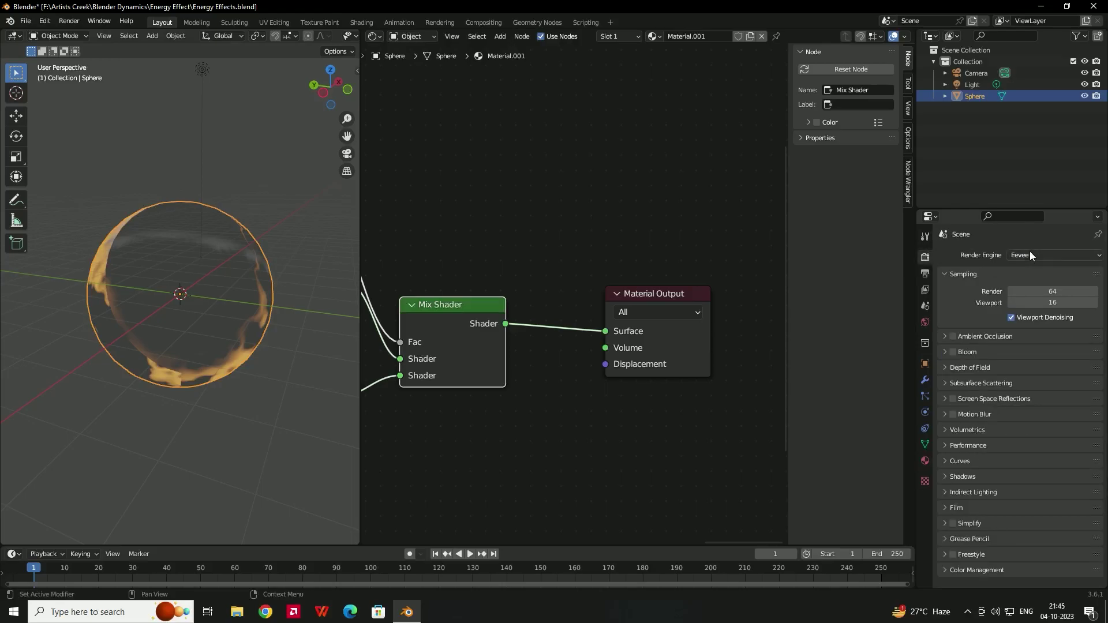
pyautogui.click(954, 351)
pyautogui.moveTo(361, 75); pyautogui.dragTo(487, 82)
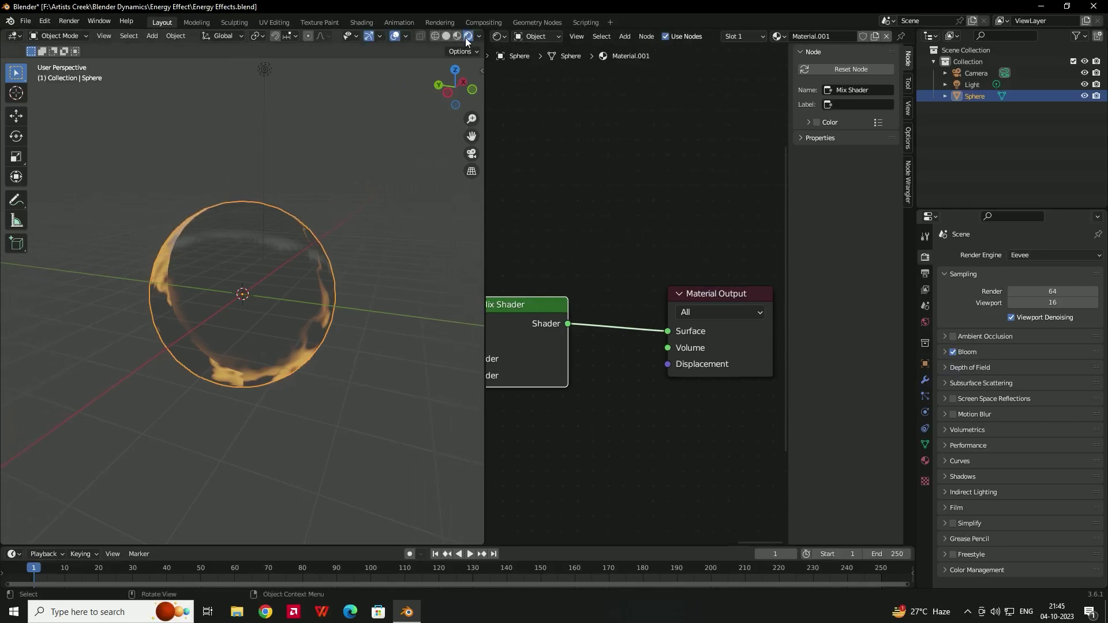
# Step: Set the Emission shader's strength to 200 and inspect the glow
pyautogui.hscroll(-5, 580, 271)
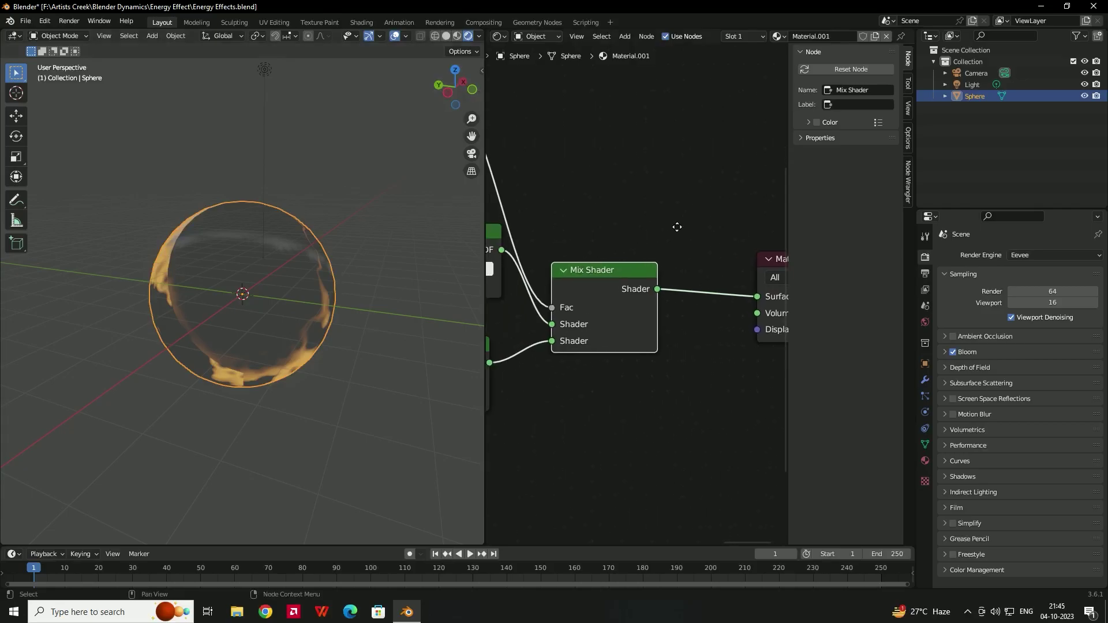
pyautogui.scroll(1, 579, 407)
pyautogui.moveTo(598, 374); pyautogui.dragTo(630, 374)
pyautogui.click(590, 374)
pyautogui.write('200')
pyautogui.press('Return')
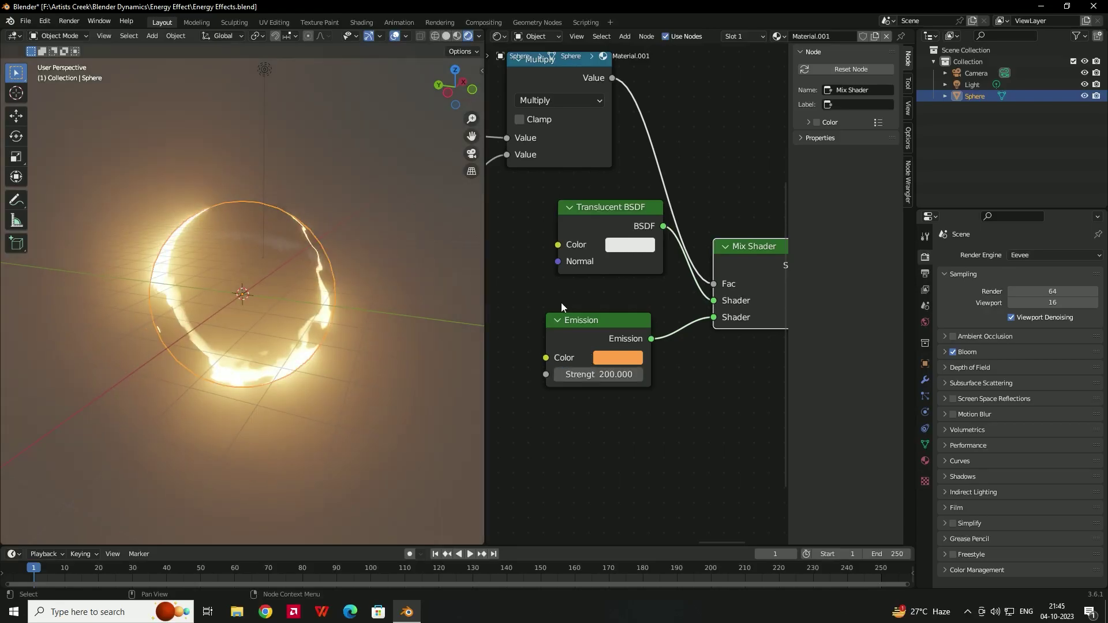
pyautogui.moveTo(247, 280); pyautogui.dragTo(299, 292, button='middle')
# Step: Widen the gradient of the Color Ramp above the Voronoi Texture, moving its black stop to 0.100 and its white stop further from it
pyautogui.moveTo(556, 286); pyautogui.dragTo(659, 324, button='middle')
pyautogui.scroll(-1, 585, 293)
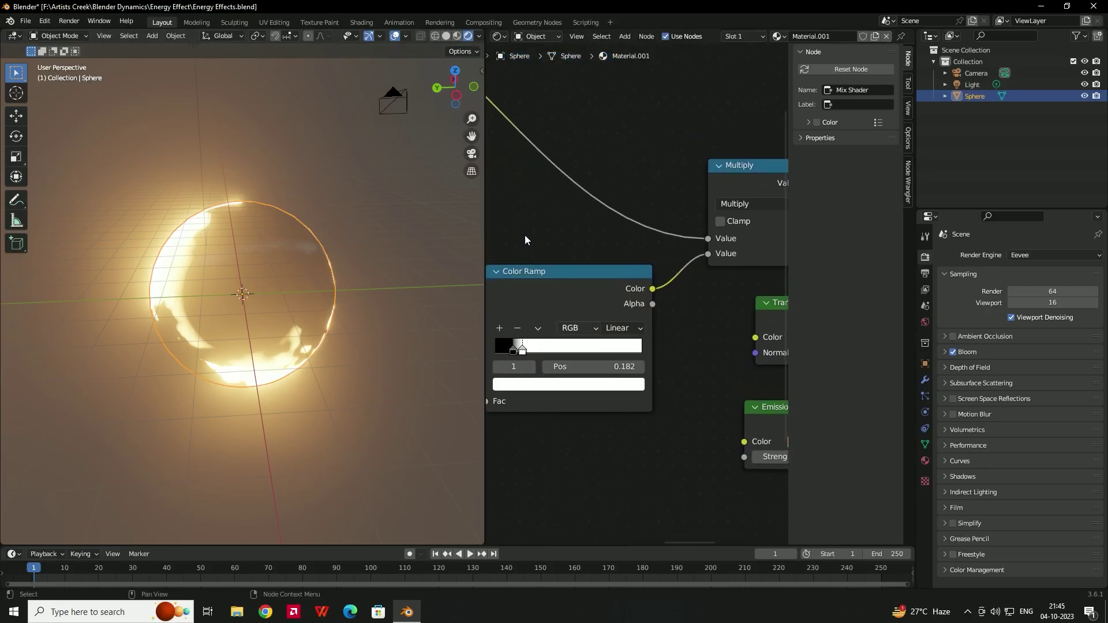
pyautogui.moveTo(526, 239); pyautogui.dragTo(680, 337, button='middle')
pyautogui.moveTo(569, 193); pyautogui.dragTo(681, 287, button='middle')
pyautogui.moveTo(561, 268); pyautogui.dragTo(683, 325, button='middle')
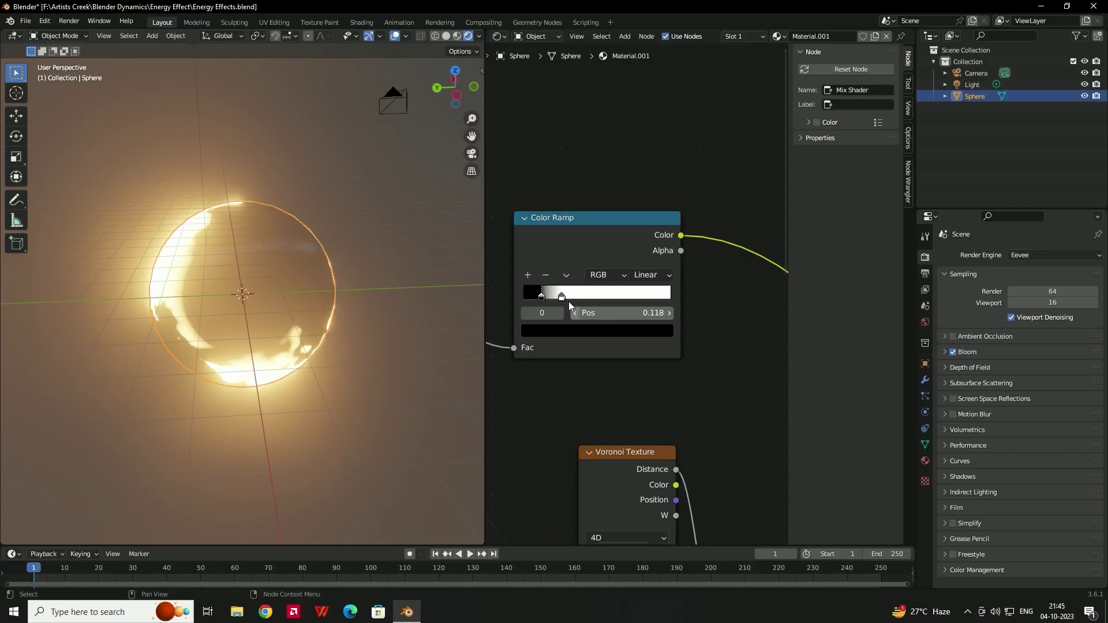
pyautogui.moveTo(562, 297); pyautogui.dragTo(536, 296)
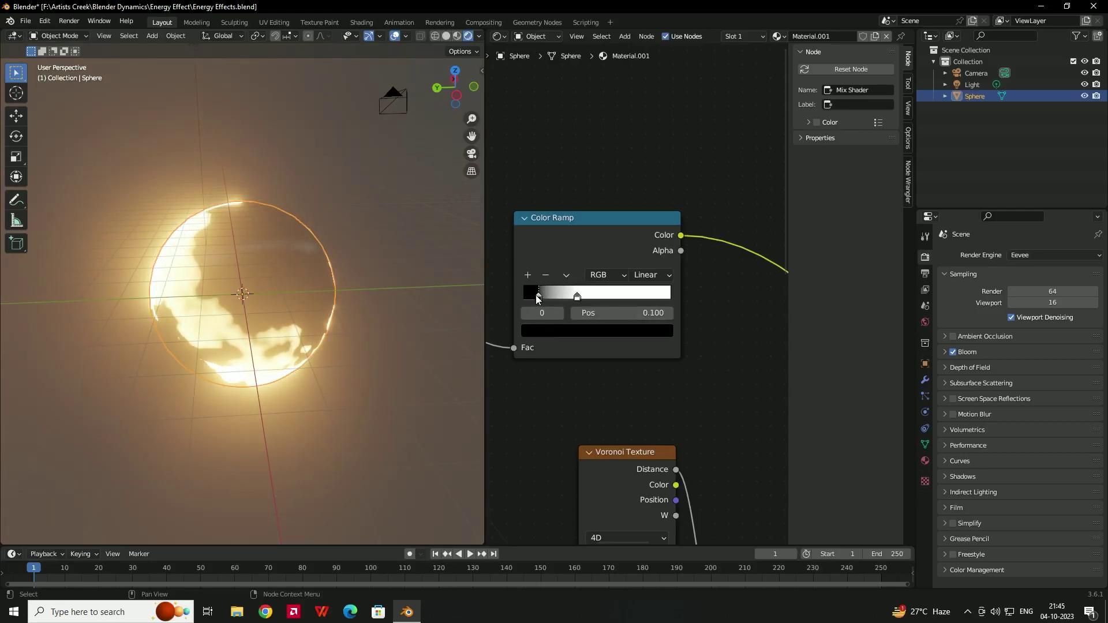
pyautogui.moveTo(365, 289); pyautogui.dragTo(292, 264, button='middle')
# Step: Set the Value node driving the Mapping scale to 2.9 and inspect the pattern
pyautogui.moveTo(501, 393); pyautogui.dragTo(653, 271, button='middle')
pyautogui.scroll(-1, 652, 270)
pyautogui.moveTo(587, 313); pyautogui.dragTo(632, 169, button='middle')
pyautogui.moveTo(631, 334); pyautogui.dragTo(630, 297, button='middle')
pyautogui.scroll(5, 577, 402)
pyautogui.moveTo(564, 400); pyautogui.dragTo(598, 399)
pyautogui.moveTo(243, 325)
pyautogui.mouseDown(button='middle')
pyautogui.moveTo(343, 349)
pyautogui.moveTo(247, 342)
pyautogui.mouseUp(button='middle')
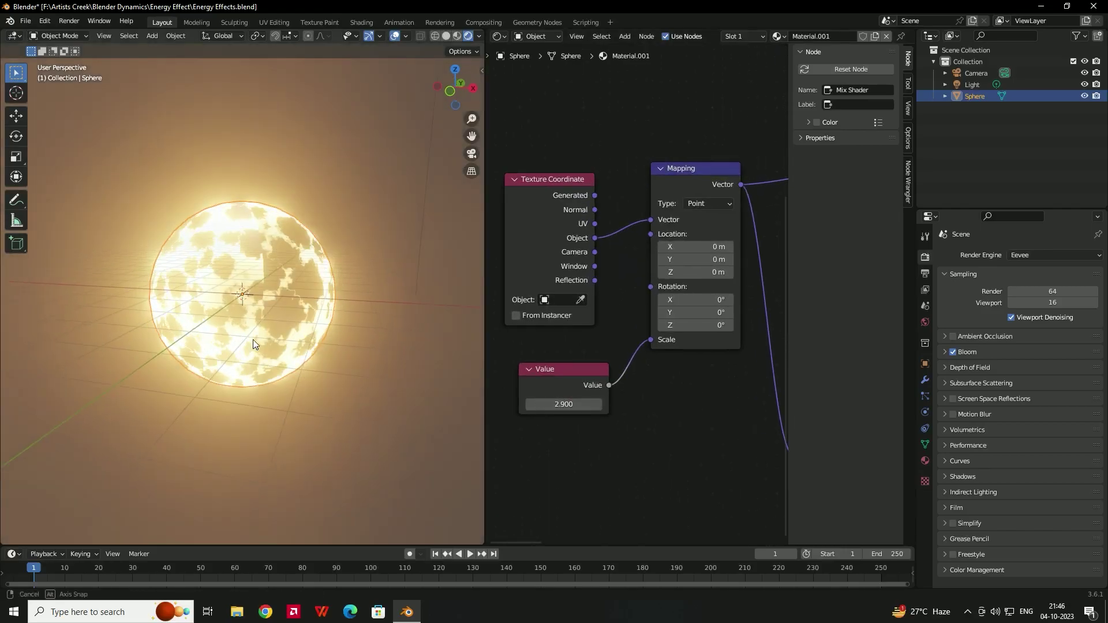
pyautogui.scroll(2, 254, 341)
# Step: Set the Scale value node feeding both Voronoi textures to -0.5
pyautogui.moveTo(783, 340); pyautogui.dragTo(632, 287, button='middle')
pyautogui.scroll(-4, 634, 289)
pyautogui.scroll(-1, 708, 417)
pyautogui.moveTo(708, 420); pyautogui.dragTo(606, 418, button='middle')
pyautogui.scroll(3, 684, 401)
pyautogui.moveTo(687, 404); pyautogui.dragTo(637, 419, button='middle')
pyautogui.moveTo(638, 392)
pyautogui.mouseDown()
pyautogui.moveTo(560, 393)
pyautogui.moveTo(618, 392)
pyautogui.mouseUp()
pyautogui.moveTo(429, 375)
pyautogui.mouseDown(button='middle')
pyautogui.moveTo(354, 324)
pyautogui.moveTo(400, 316)
pyautogui.moveTo(549, 347)
pyautogui.mouseUp(button='middle')
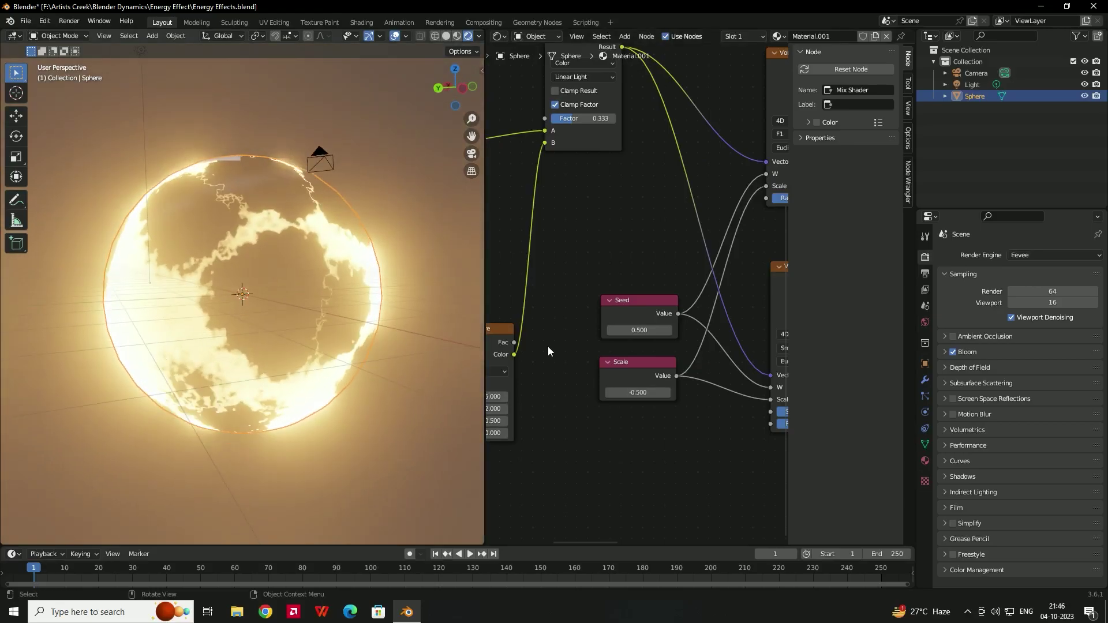
# Step: Try other Seed values, then set the Seed to 0.5 and keyframe it at frame 1
pyautogui.moveTo(633, 329)
pyautogui.mouseDown()
pyautogui.moveTo(652, 329)
pyautogui.moveTo(642, 330)
pyautogui.mouseUp()
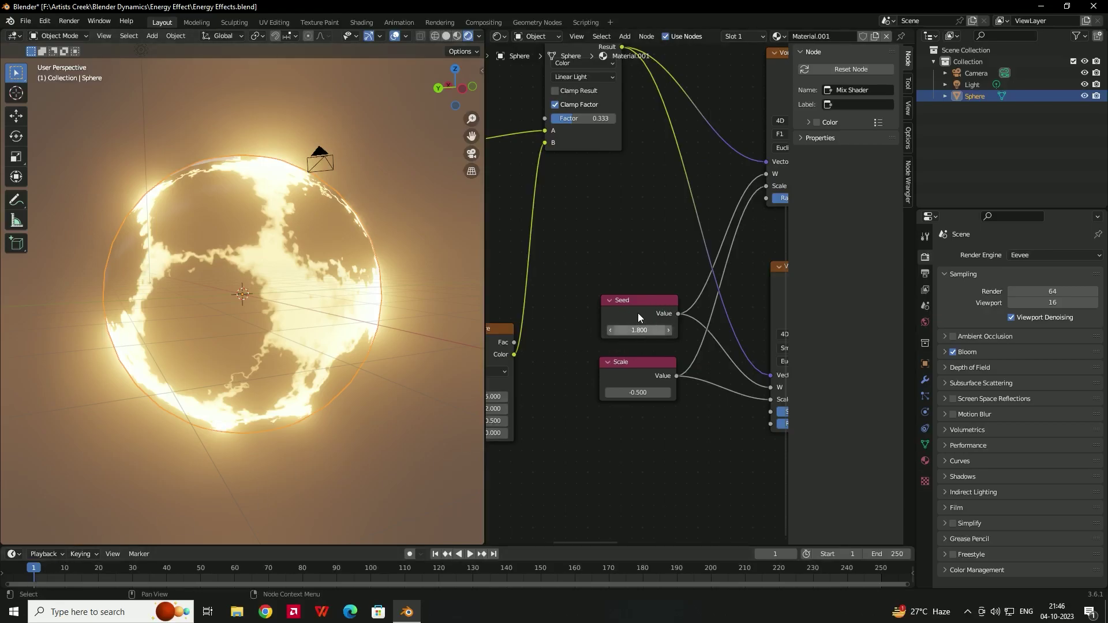
pyautogui.click(644, 330)
pyautogui.write('0.5')
pyautogui.press('Return')
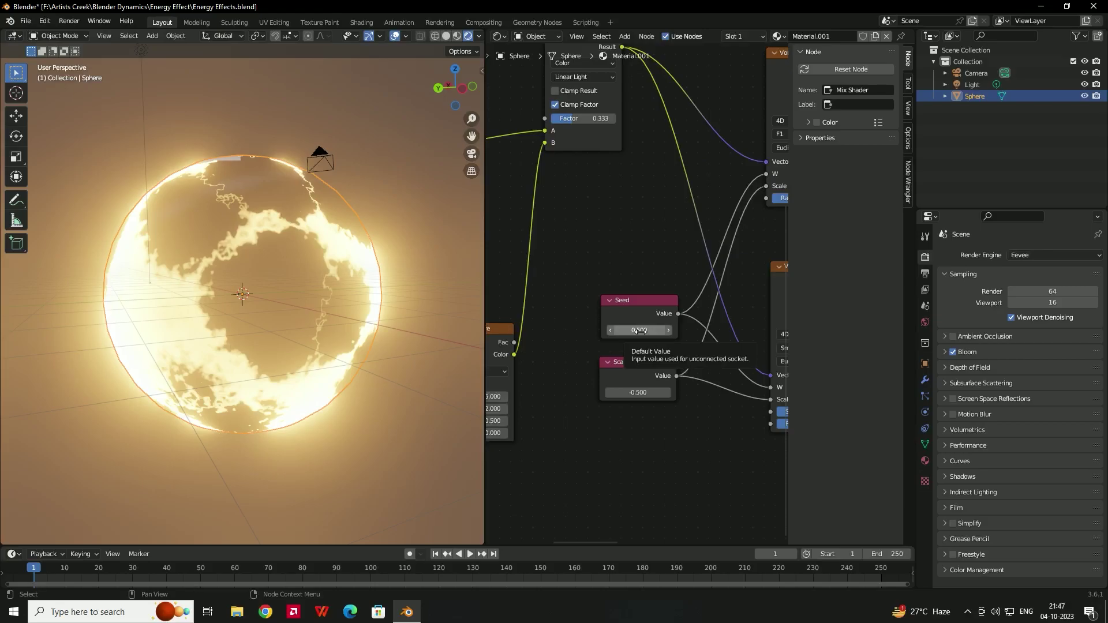
pyautogui.press('i')
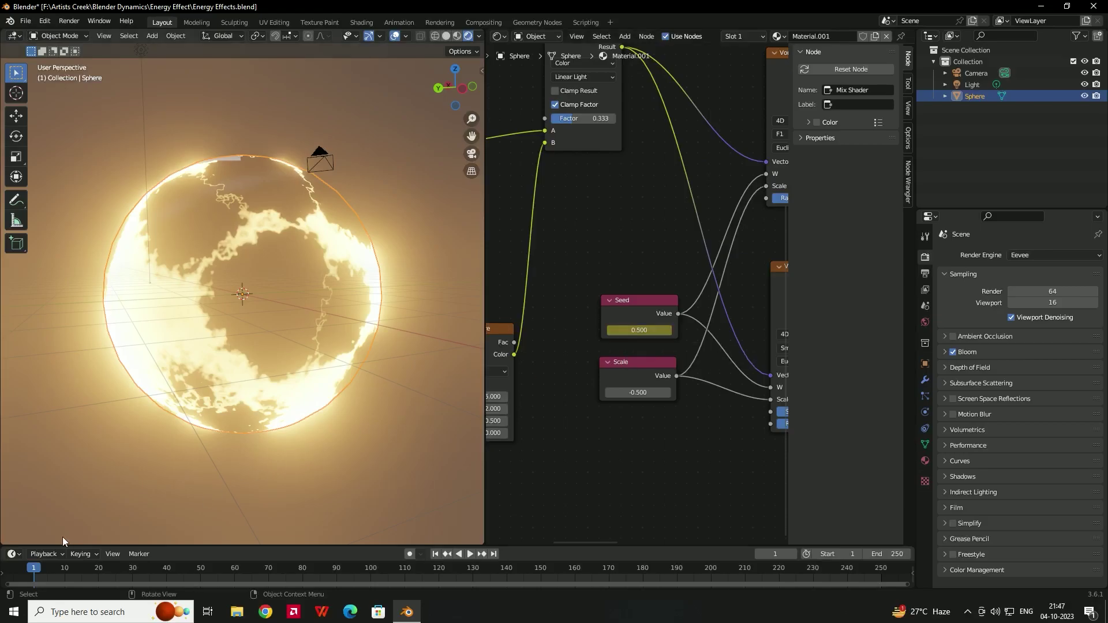
# Step: Set the Seed value to 10 at frame 200 and keyframe it
pyautogui.moveTo(39, 574); pyautogui.dragTo(694, 567)
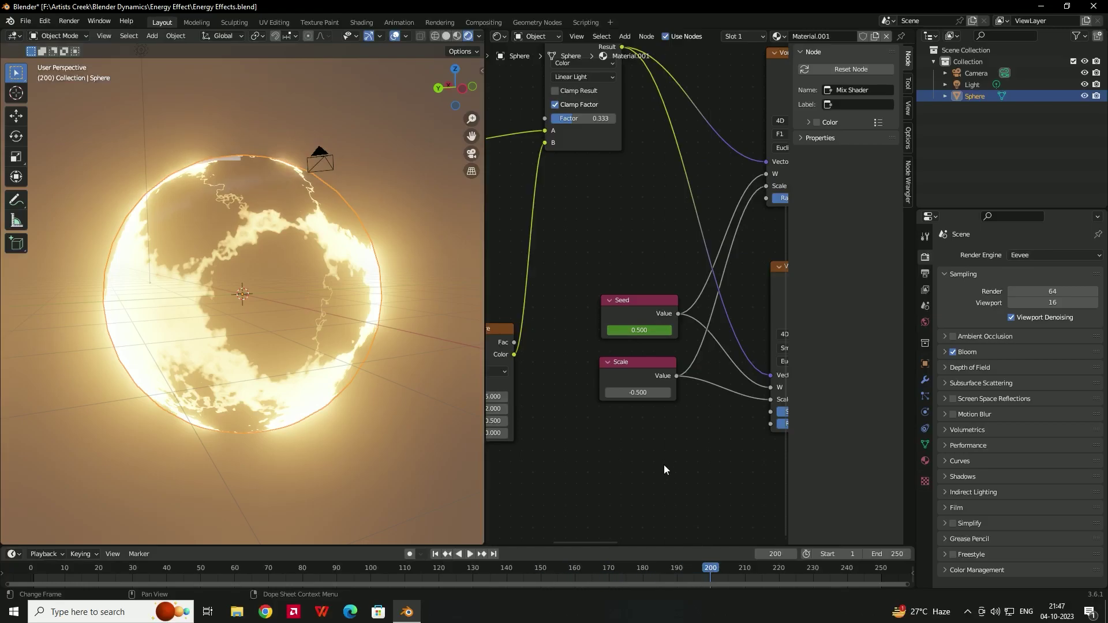
pyautogui.moveTo(635, 330); pyautogui.dragTo(720, 331)
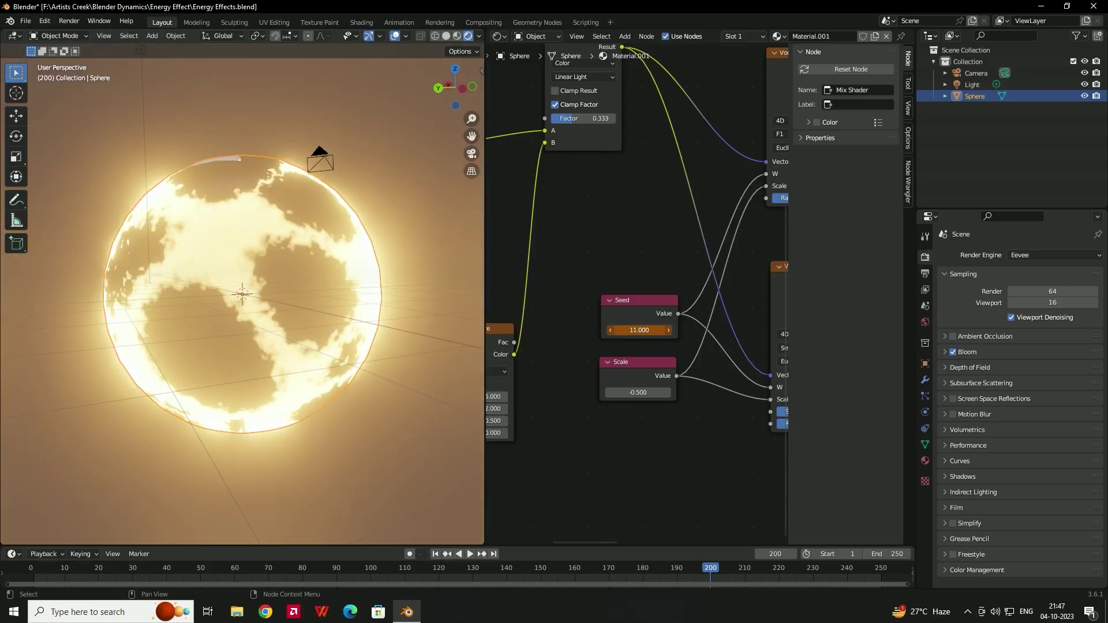
pyautogui.click(635, 331)
pyautogui.write('10')
pyautogui.press('Return')
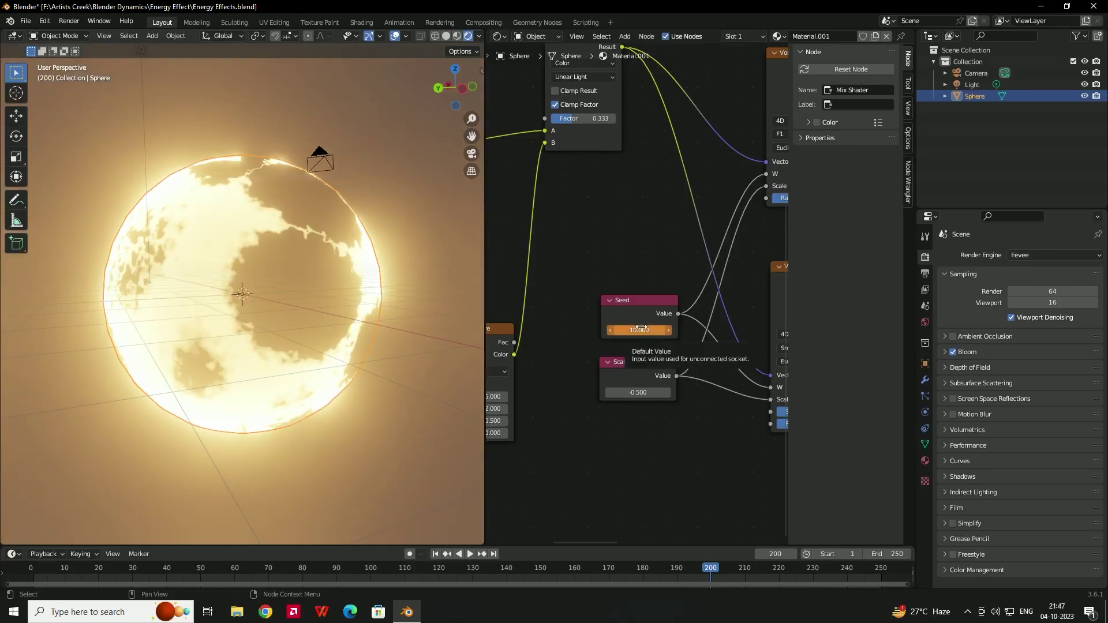
pyautogui.press('i')
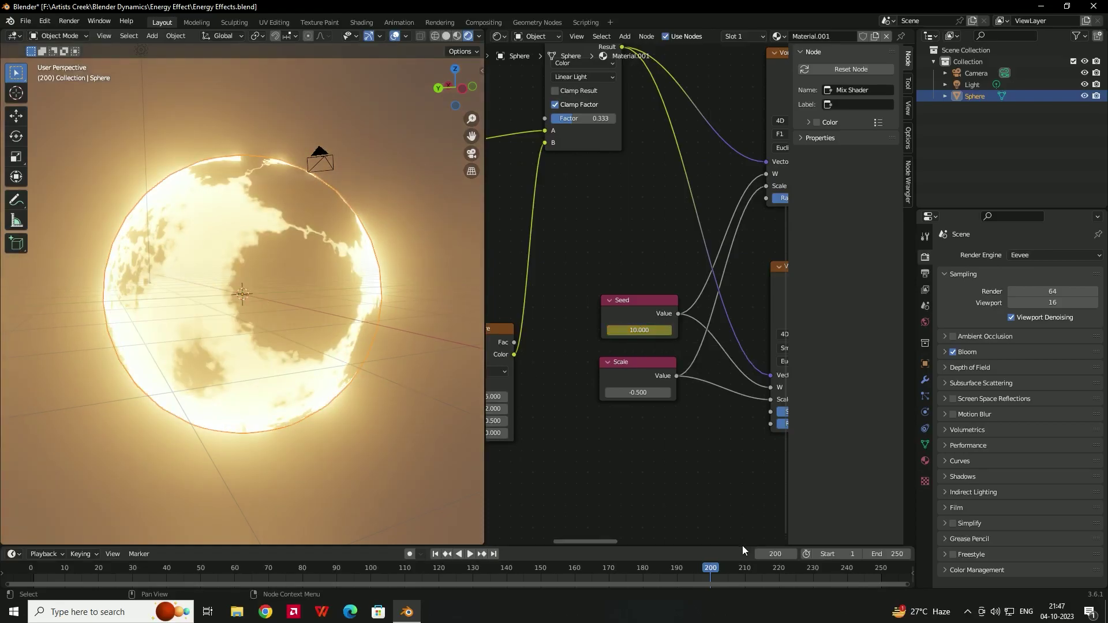
# Step: Play the Seed animation from the start of the timeline to check its speed
pyautogui.moveTo(715, 568); pyautogui.dragTo(29, 575)
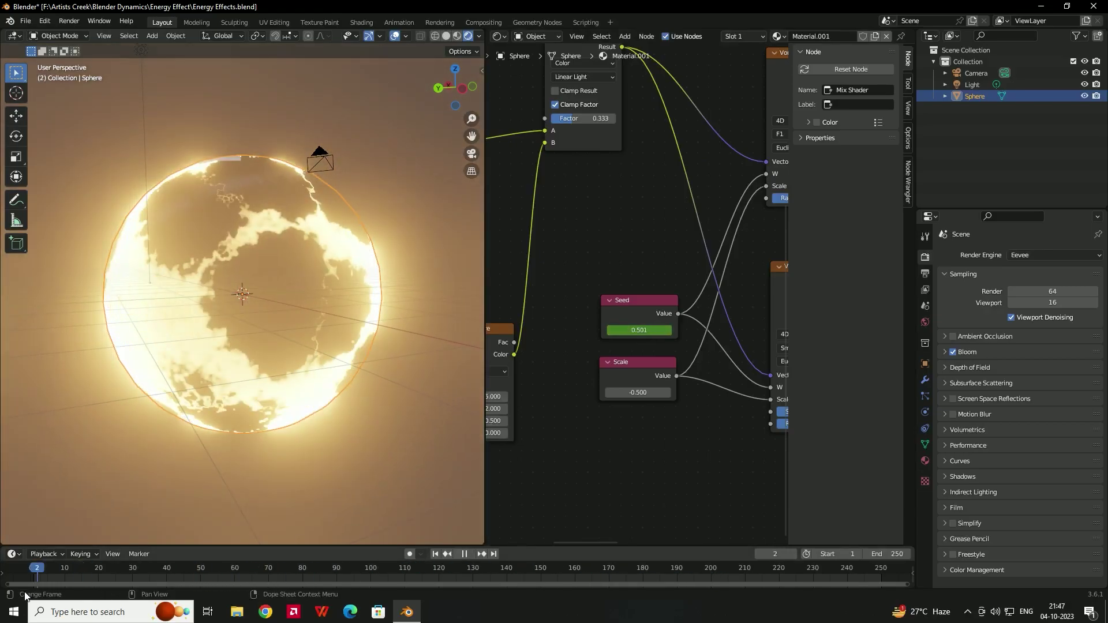
pyautogui.click(470, 553)
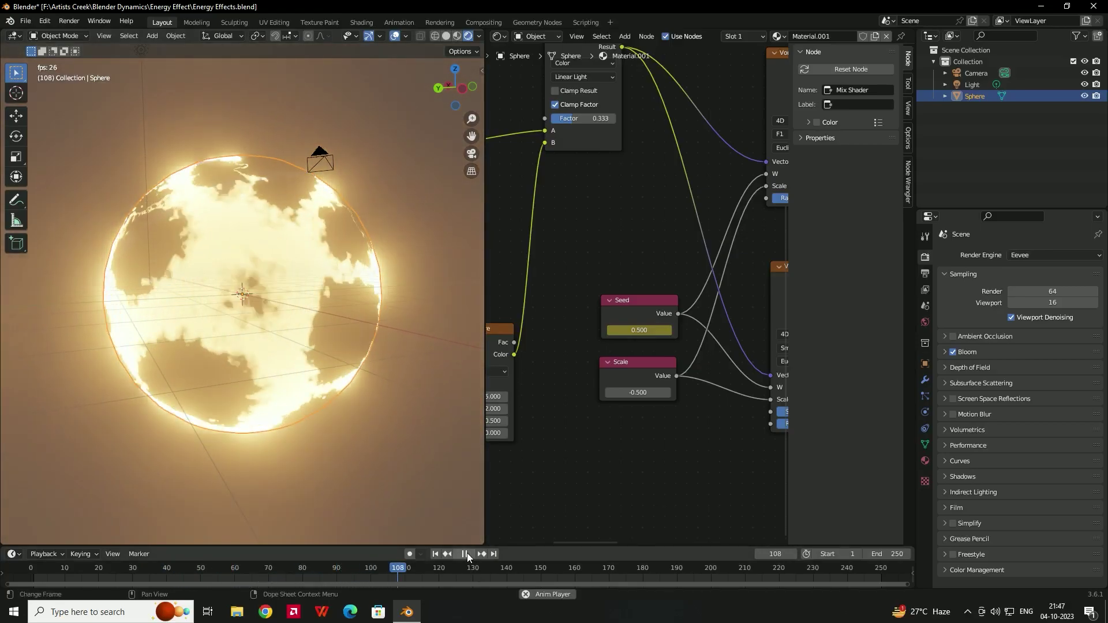
pyautogui.click(464, 554)
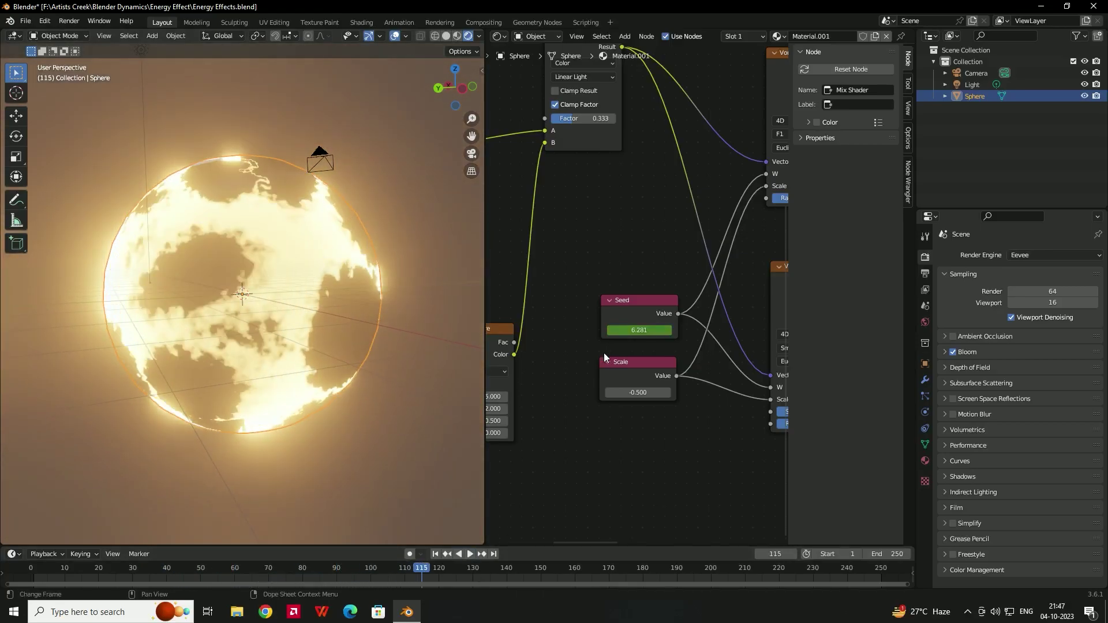
# Step: Replace the Seed keyframe at frame 200 with a value of 30
pyautogui.click(646, 304)
pyautogui.moveTo(696, 571); pyautogui.dragTo(713, 570)
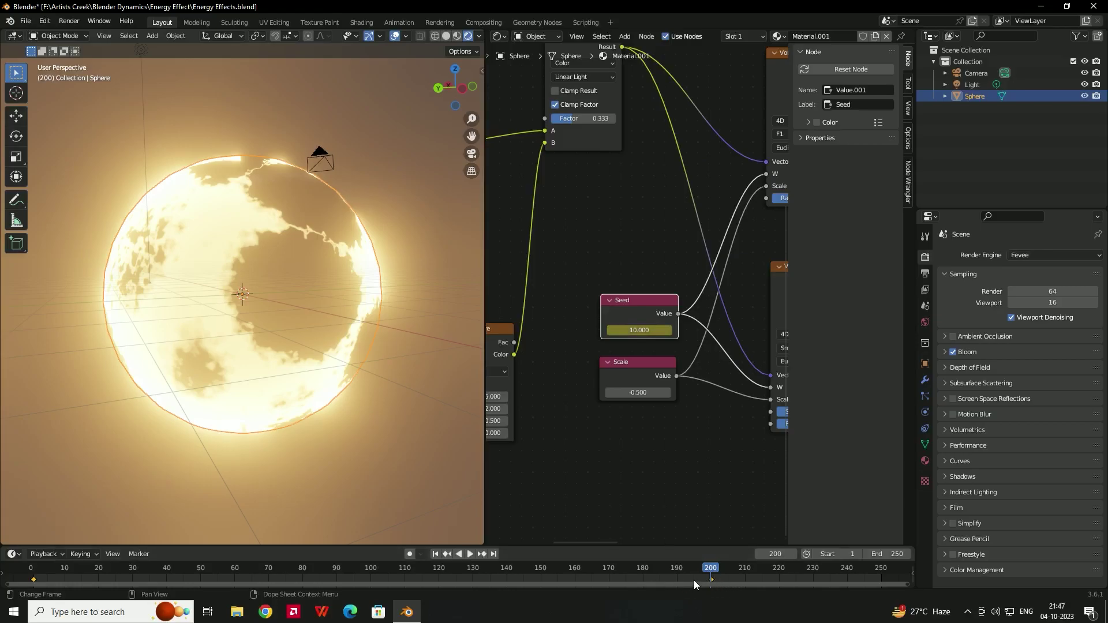
pyautogui.moveTo(910, 586); pyautogui.dragTo(825, 602)
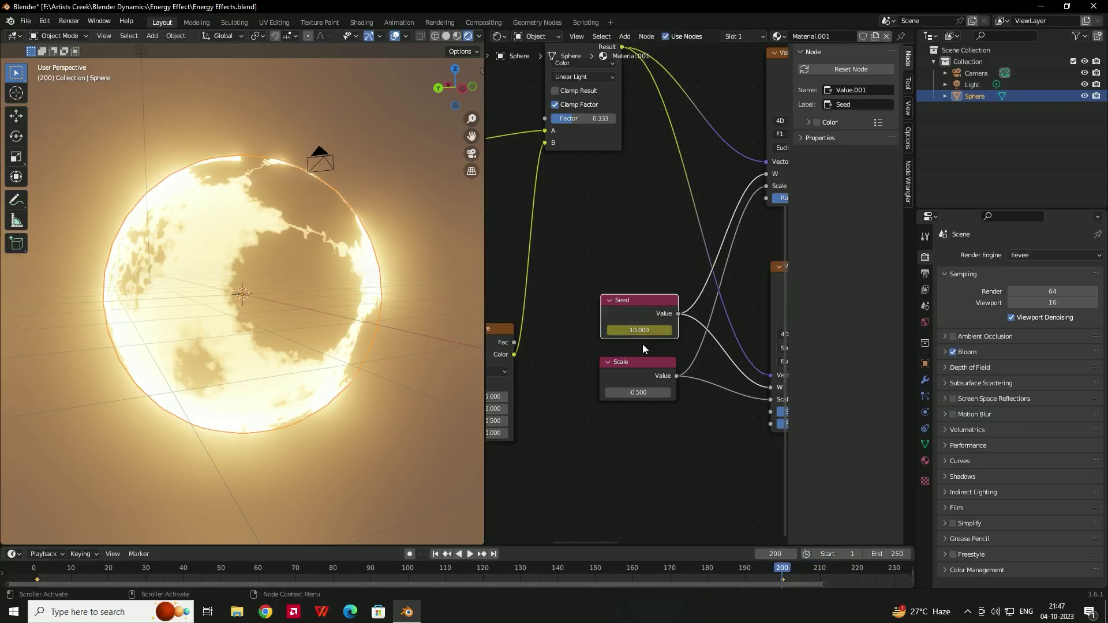
pyautogui.write('30')
pyautogui.press('Return')
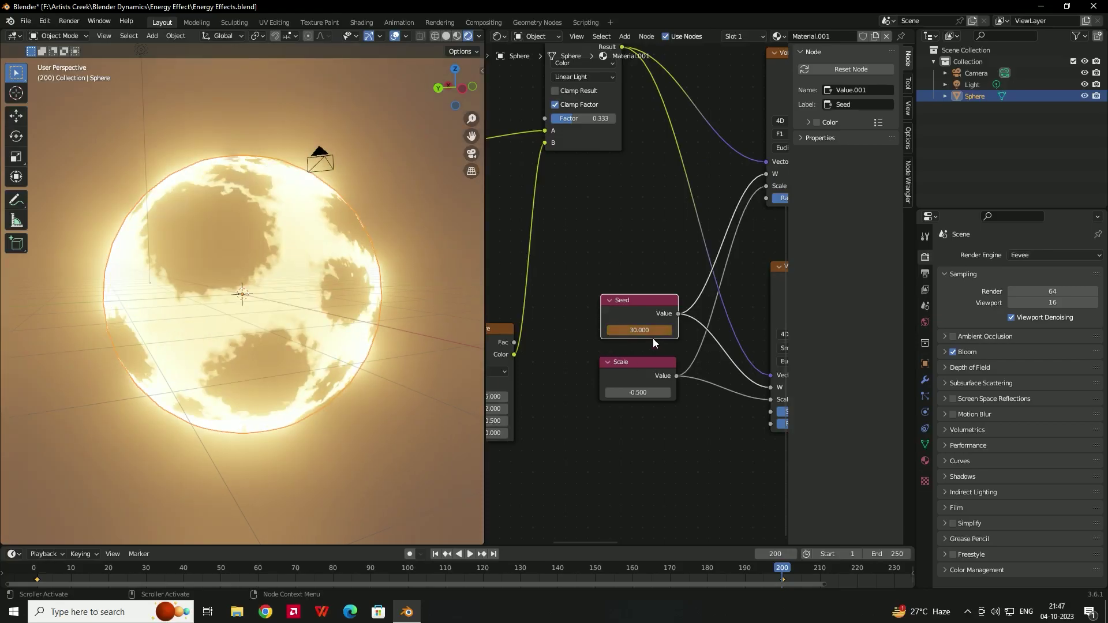
pyautogui.press('i')
# Step: Play back the updated Seed animation from near the beginning
pyautogui.moveTo(320, 575); pyautogui.dragTo(53, 563)
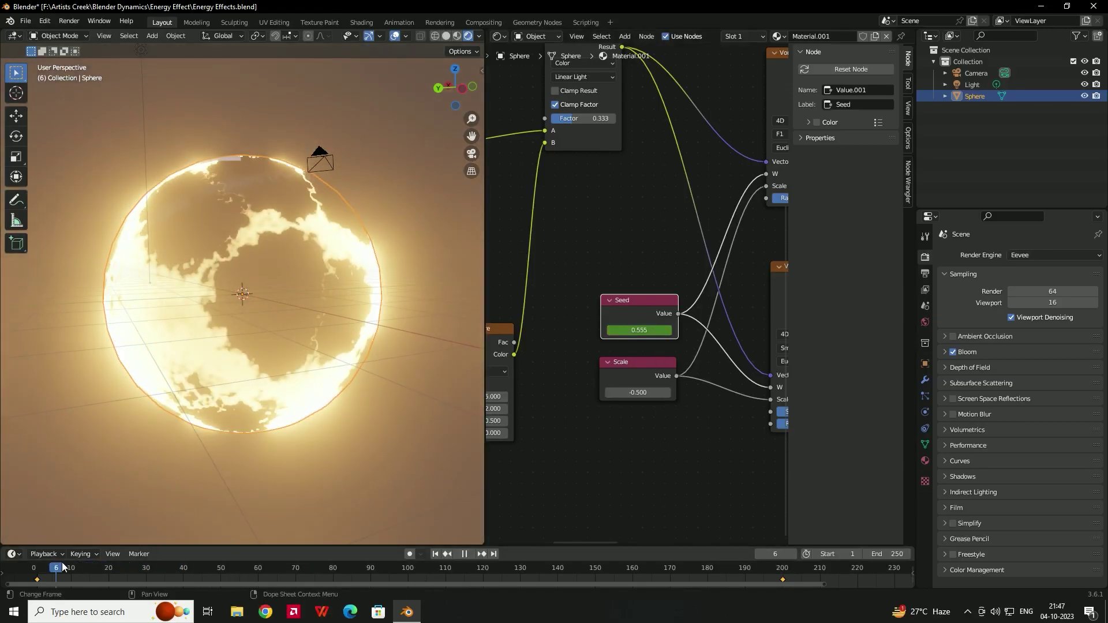
pyautogui.click(469, 554)
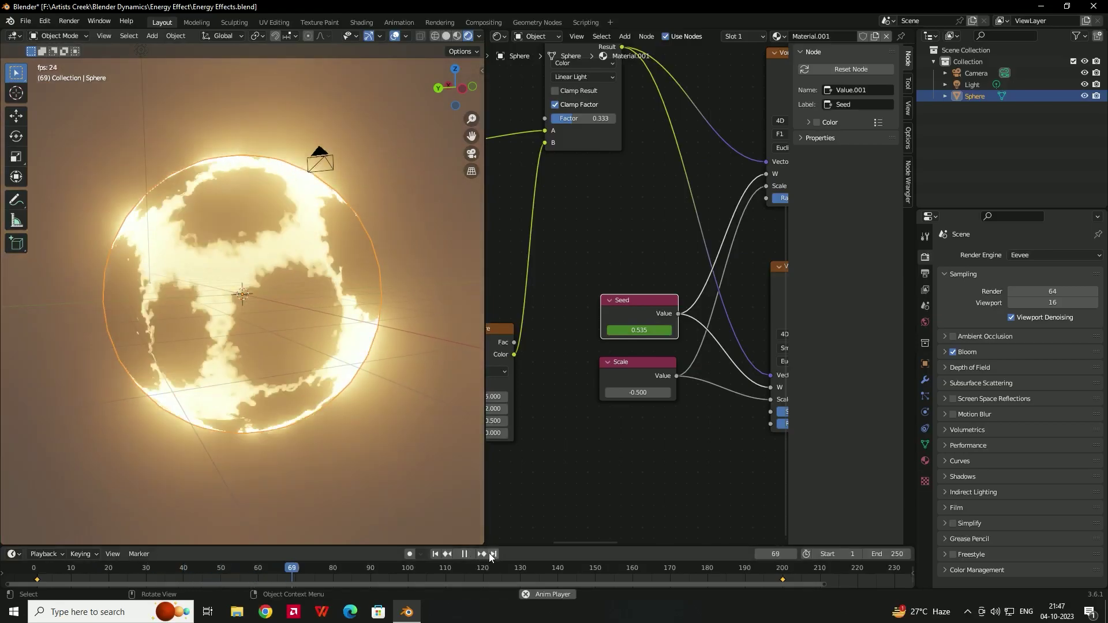
pyautogui.click(465, 555)
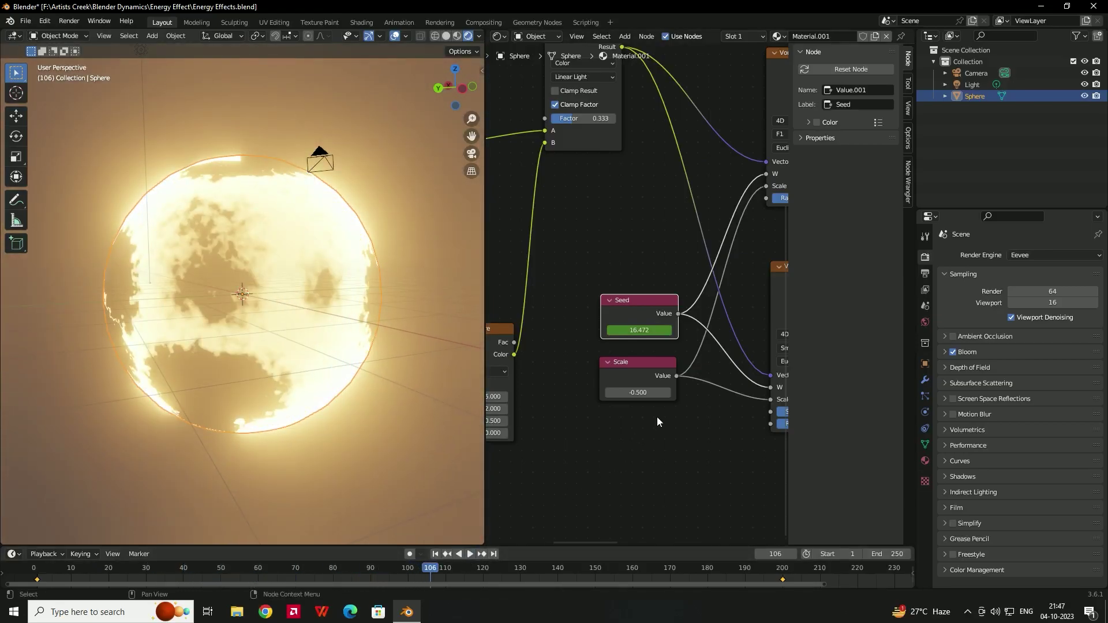
# Step: Set the Scale value to -0.2 and keyframe it at frame 1
pyautogui.moveTo(637, 397)
pyautogui.mouseDown()
pyautogui.moveTo(653, 396)
pyautogui.moveTo(639, 396)
pyautogui.mouseUp()
pyautogui.moveTo(446, 572); pyautogui.dragTo(505, 551)
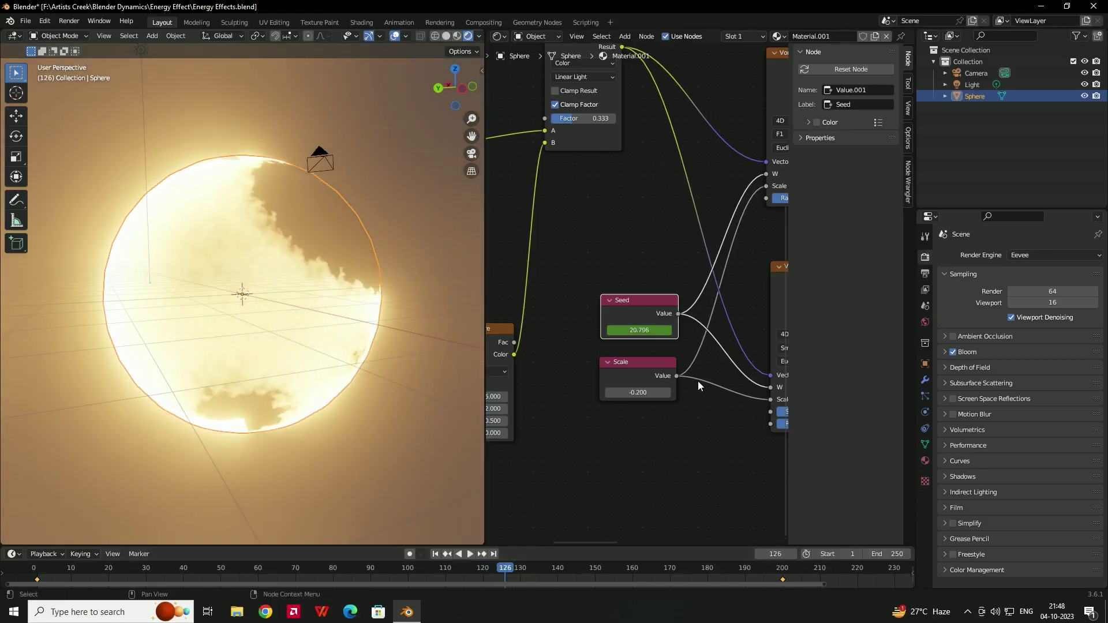
pyautogui.moveTo(409, 573); pyautogui.dragTo(38, 594)
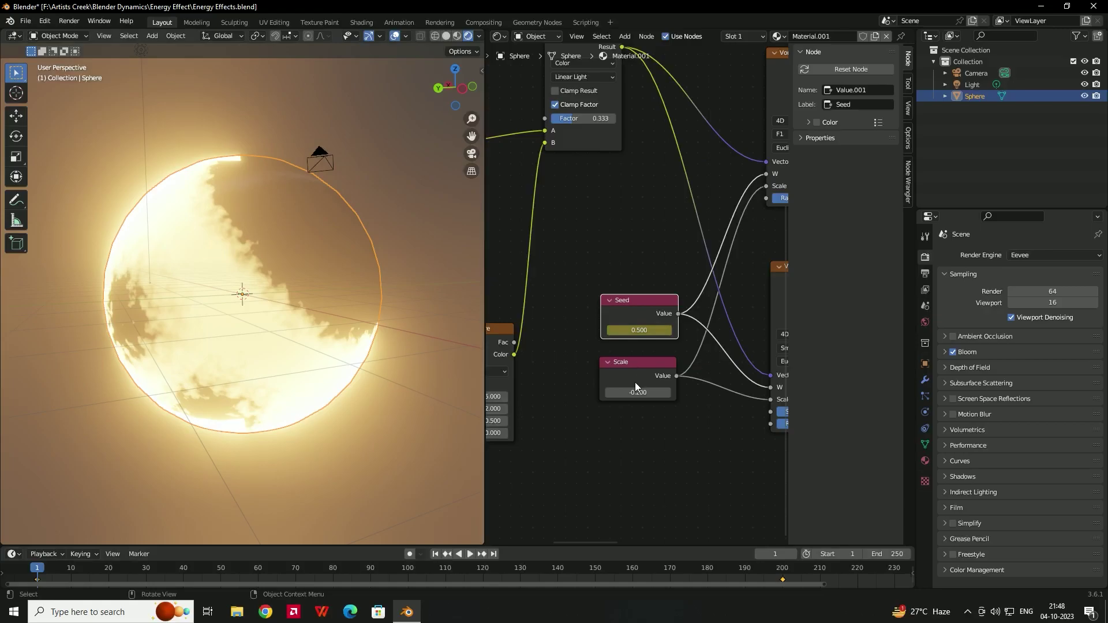
pyautogui.press('i')
# Step: Set the Scale value to 0.7 at frame 150 and keyframe it
pyautogui.moveTo(41, 570); pyautogui.dragTo(595, 554)
pyautogui.moveTo(638, 393)
pyautogui.mouseDown()
pyautogui.moveTo(768, 393)
pyautogui.moveTo(653, 393)
pyautogui.mouseUp()
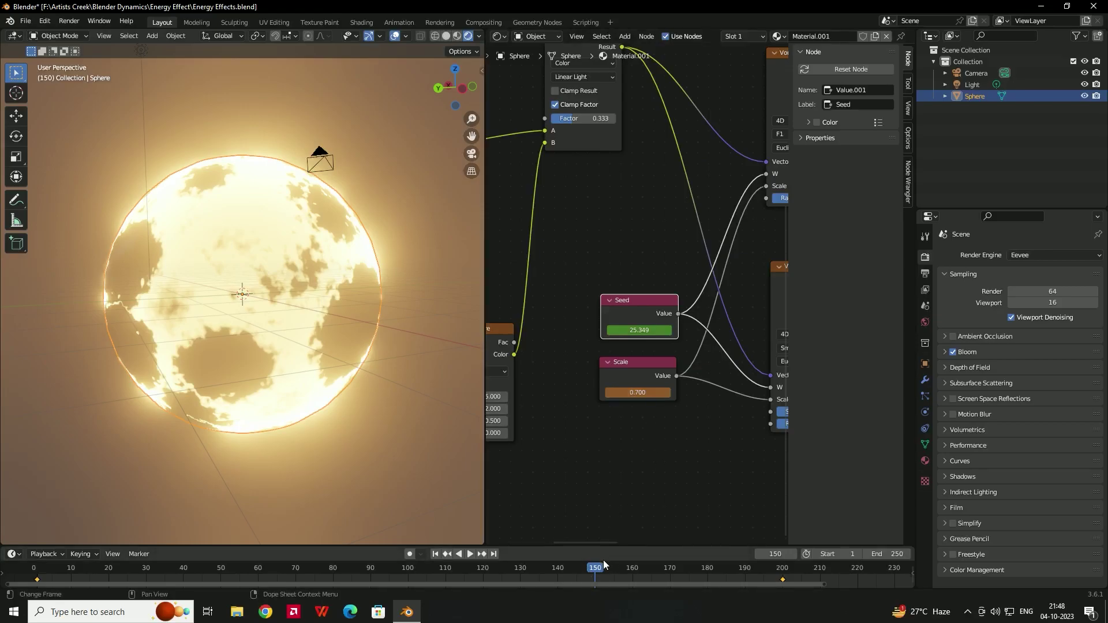
pyautogui.press('i')
# Step: Play the combined Seed and Scale animation and inspect the sphere from another angle
pyautogui.moveTo(579, 568); pyautogui.dragTo(165, 574)
pyautogui.click(471, 554)
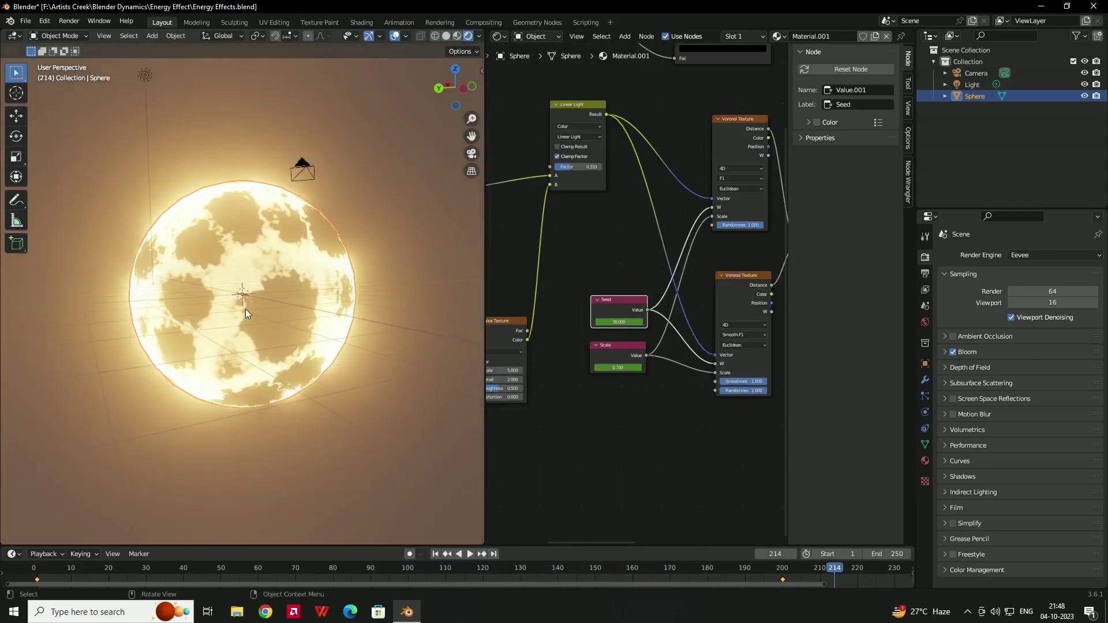
pyautogui.moveTo(323, 290)
pyautogui.mouseDown(button='middle')
pyautogui.moveTo(292, 312)
pyautogui.moveTo(309, 303)
pyautogui.mouseUp(button='middle')
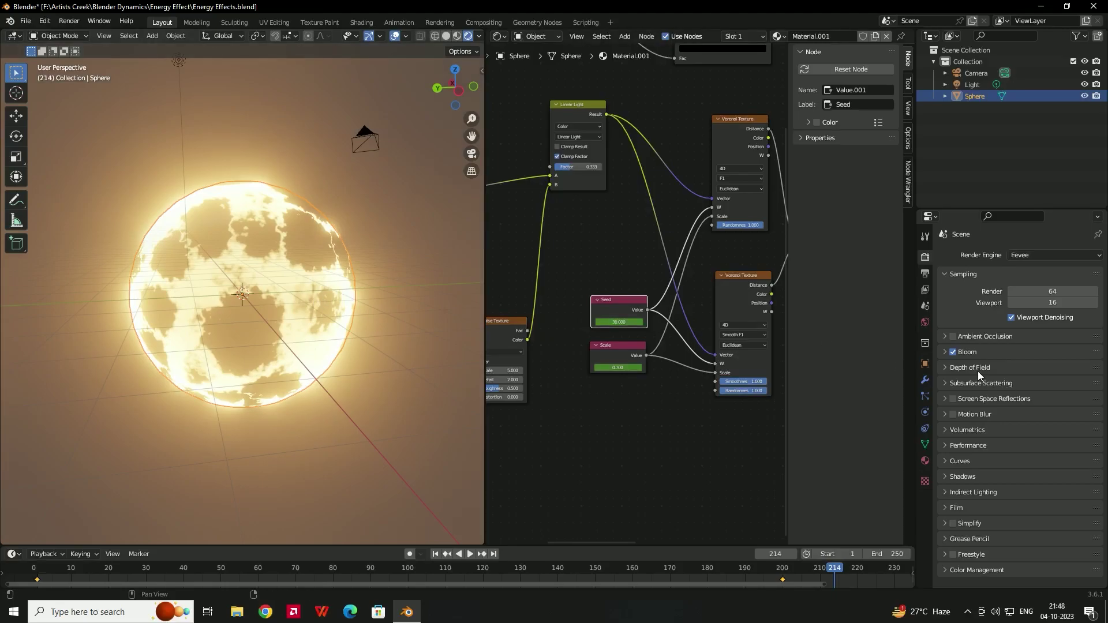
# Step: Set the Bloom radius to 6.160 and the threshold to about 6.04, and scrub through the animation to check the glow
pyautogui.click(944, 350)
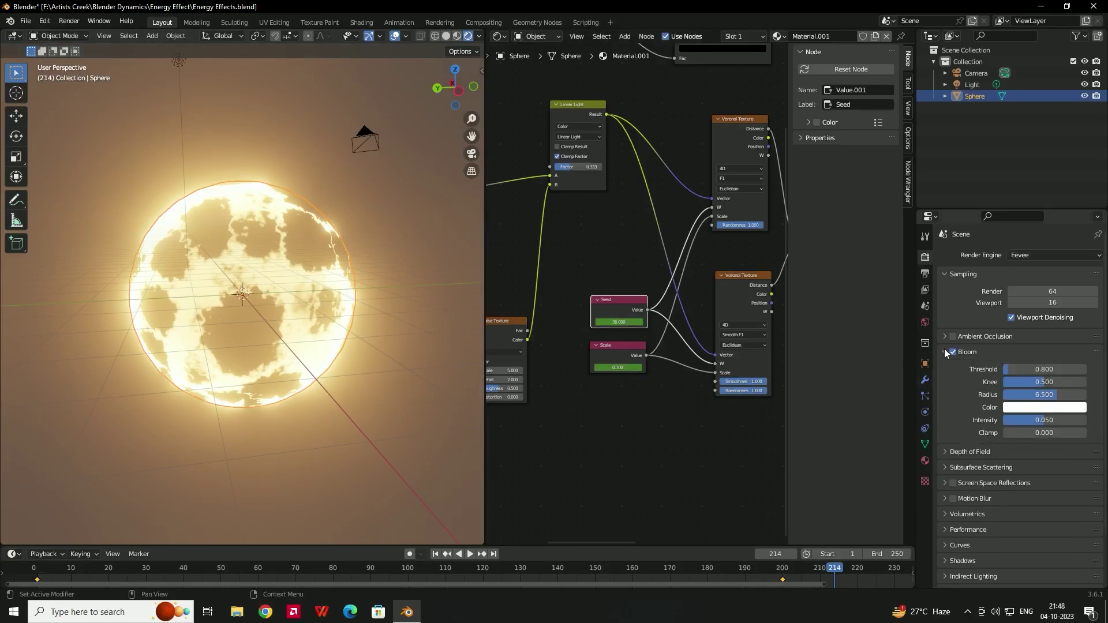
pyautogui.moveTo(1047, 399); pyautogui.dragTo(1056, 369)
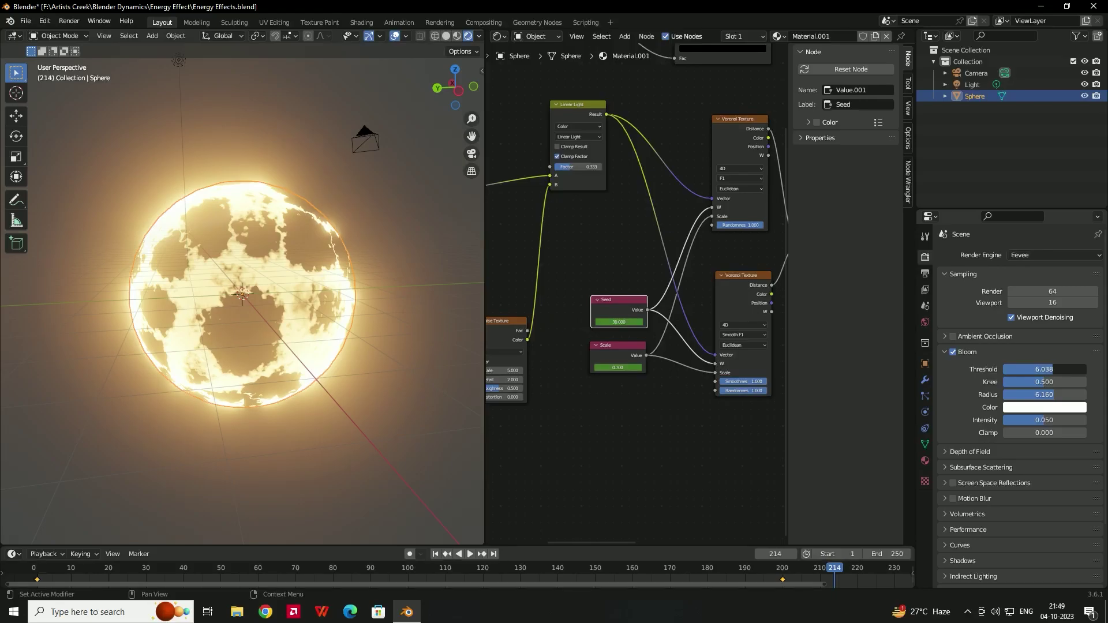
pyautogui.moveTo(289, 300)
pyautogui.mouseDown(button='middle')
pyautogui.moveTo(243, 296)
pyautogui.moveTo(352, 304)
pyautogui.moveTo(420, 247)
pyautogui.moveTo(325, 268)
pyautogui.moveTo(240, 278)
pyautogui.moveTo(231, 268)
pyautogui.moveTo(316, 293)
pyautogui.moveTo(294, 287)
pyautogui.mouseUp(button='middle')
pyautogui.scroll(-3, 317, 294)
pyautogui.scroll(2, 294, 286)
pyautogui.moveTo(118, 563); pyautogui.dragTo(315, 570)
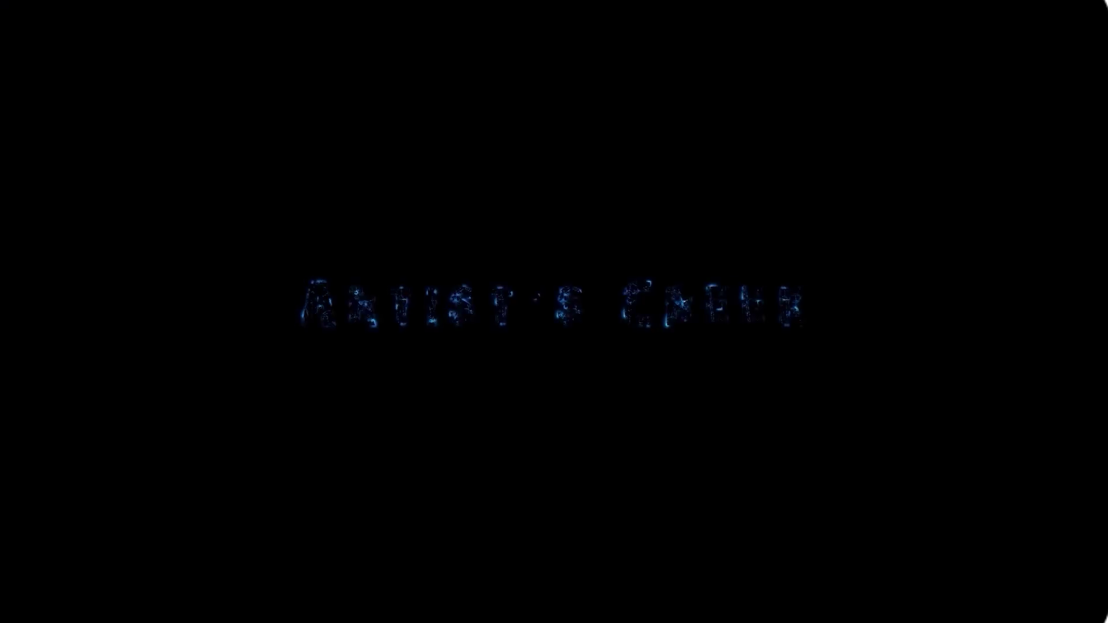